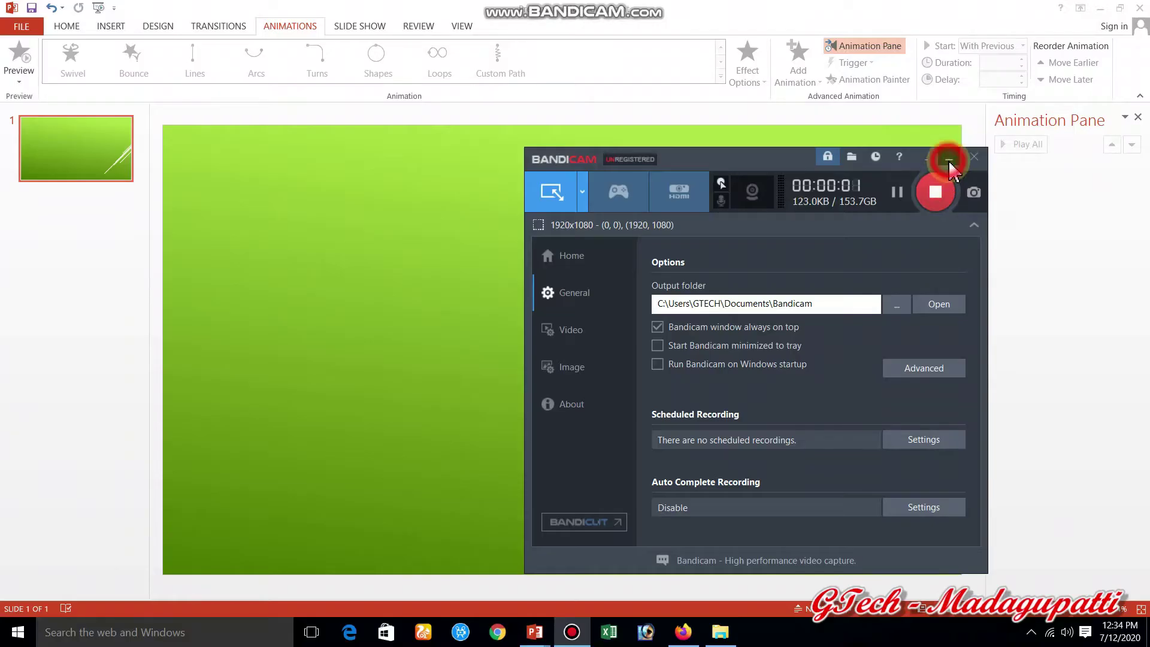
# Step: Draw a wide 0.79" by 6.89" parallelogram bar across the upper middle of the slide, nudged toward centre
pyautogui.click(947, 159)
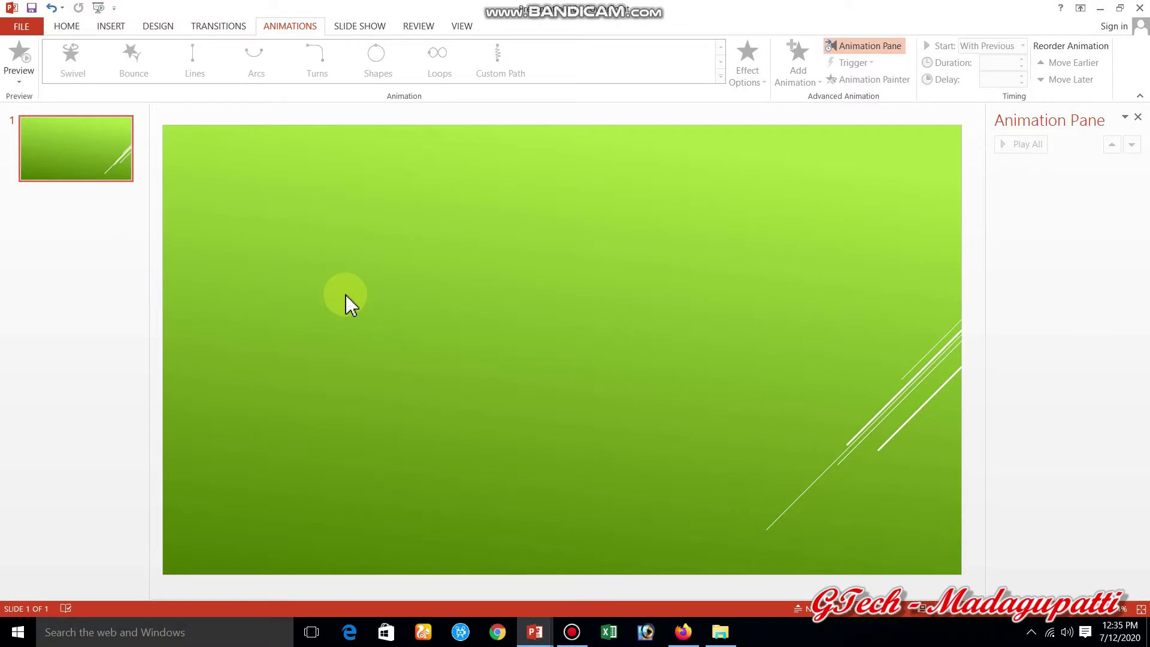
pyautogui.click(71, 27)
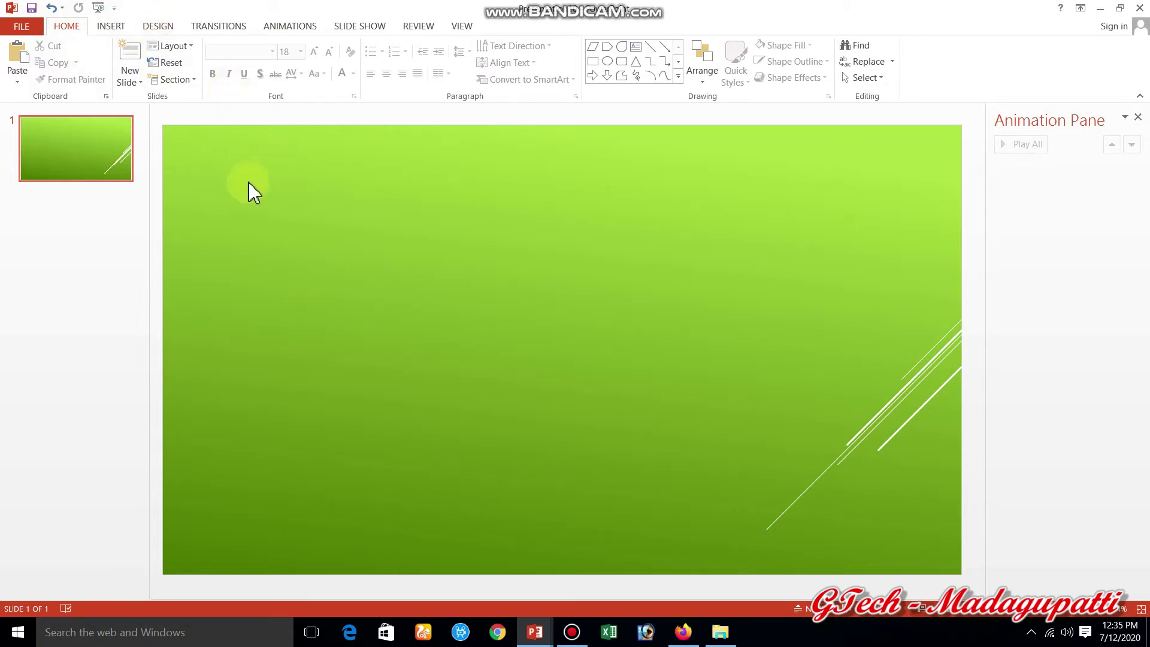
pyautogui.click(112, 30)
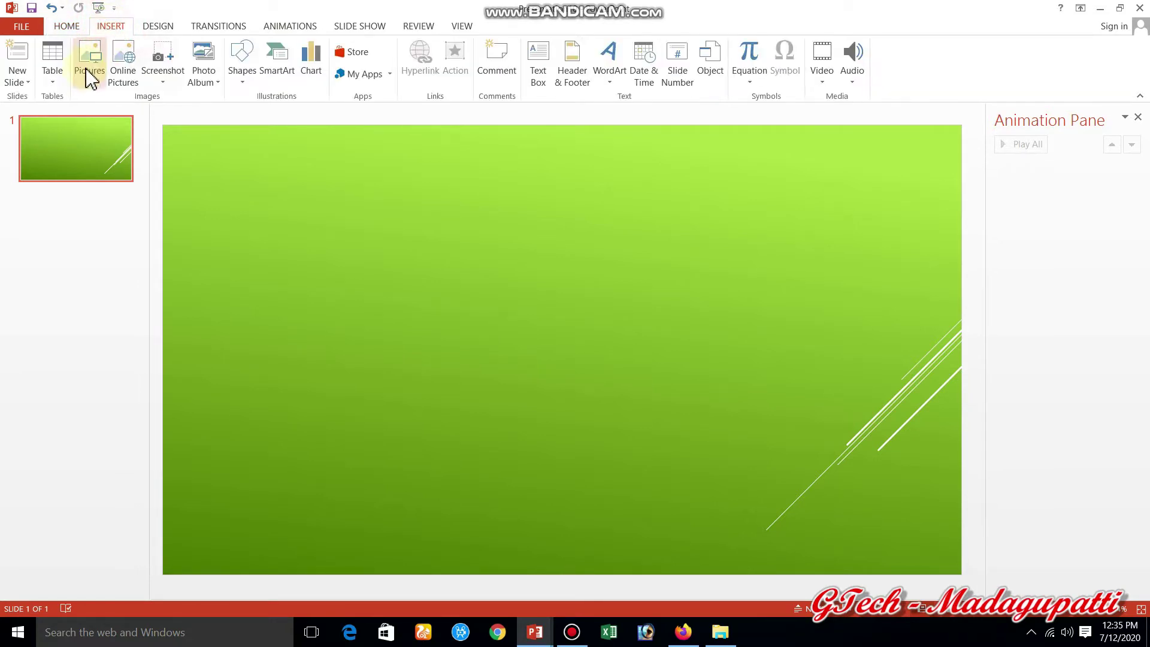
pyautogui.click(243, 87)
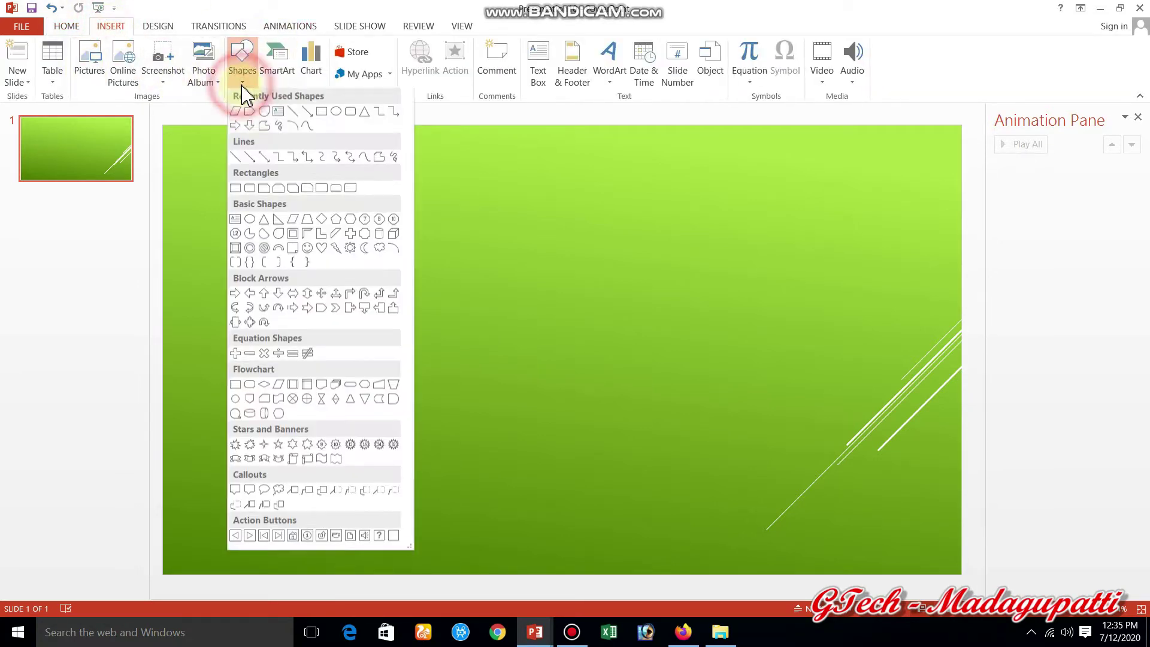
pyautogui.click(237, 113)
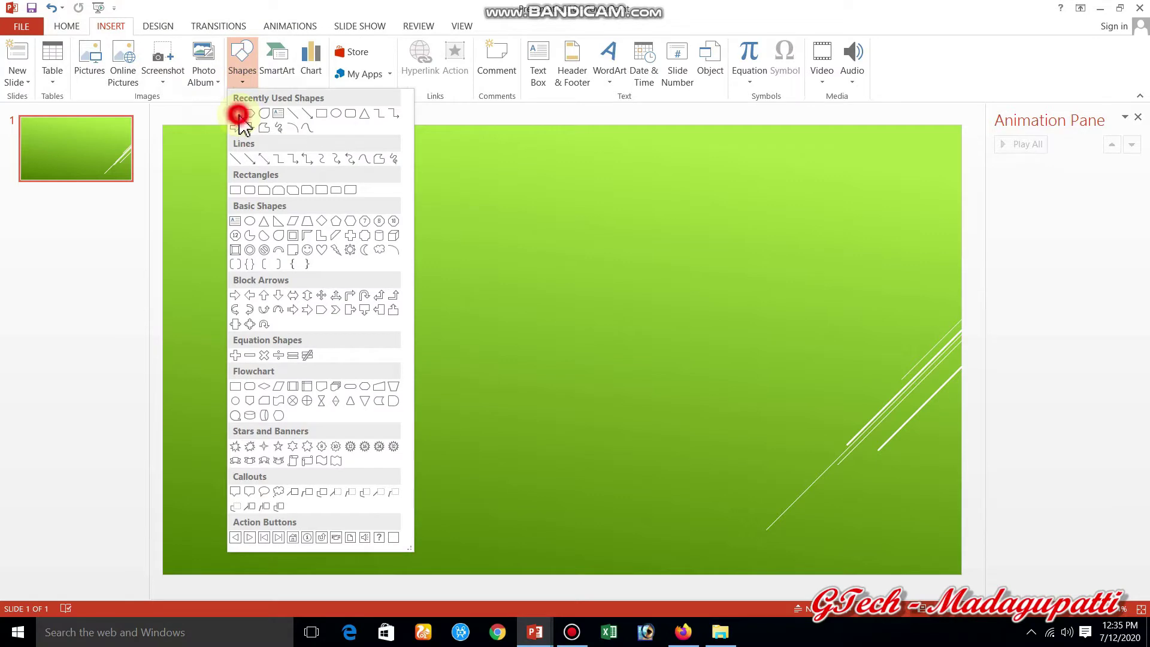
pyautogui.moveTo(323, 249); pyautogui.dragTo(735, 297)
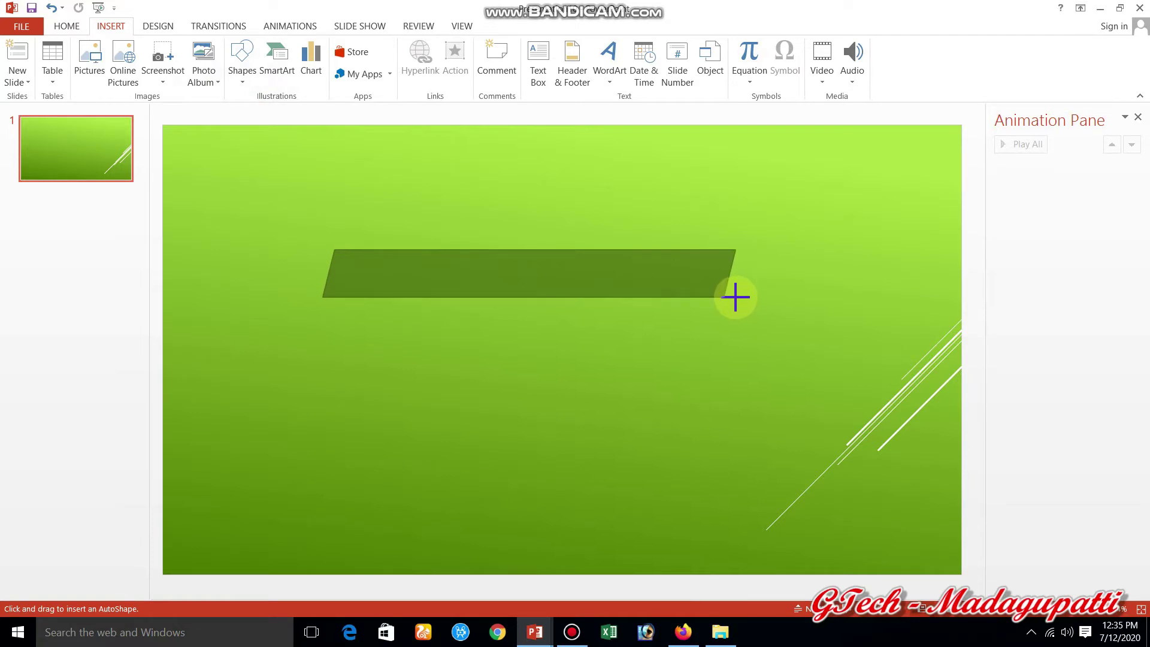
pyautogui.moveTo(735, 297); pyautogui.dragTo(735, 297)
pyautogui.moveTo(662, 275)
pyautogui.mouseDown()
pyautogui.moveTo(753, 316)
pyautogui.moveTo(699, 300)
pyautogui.mouseUp()
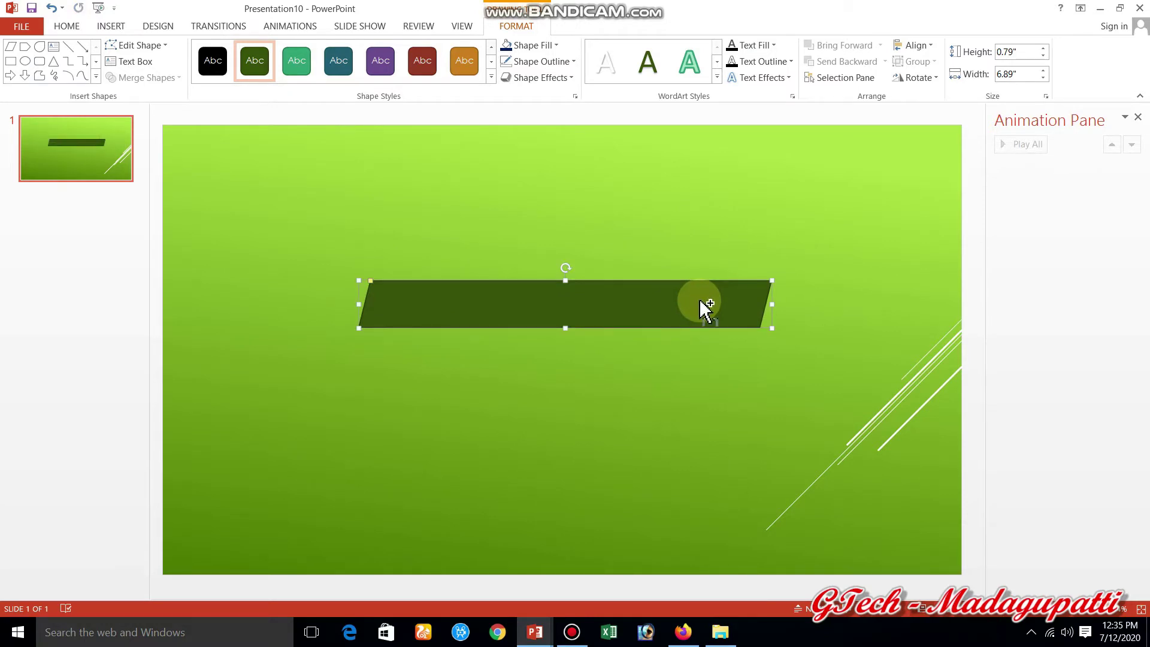
# Step: Apply a purple shape style to the bar and stack duplicate purple bars beneath it
pyautogui.click(491, 76)
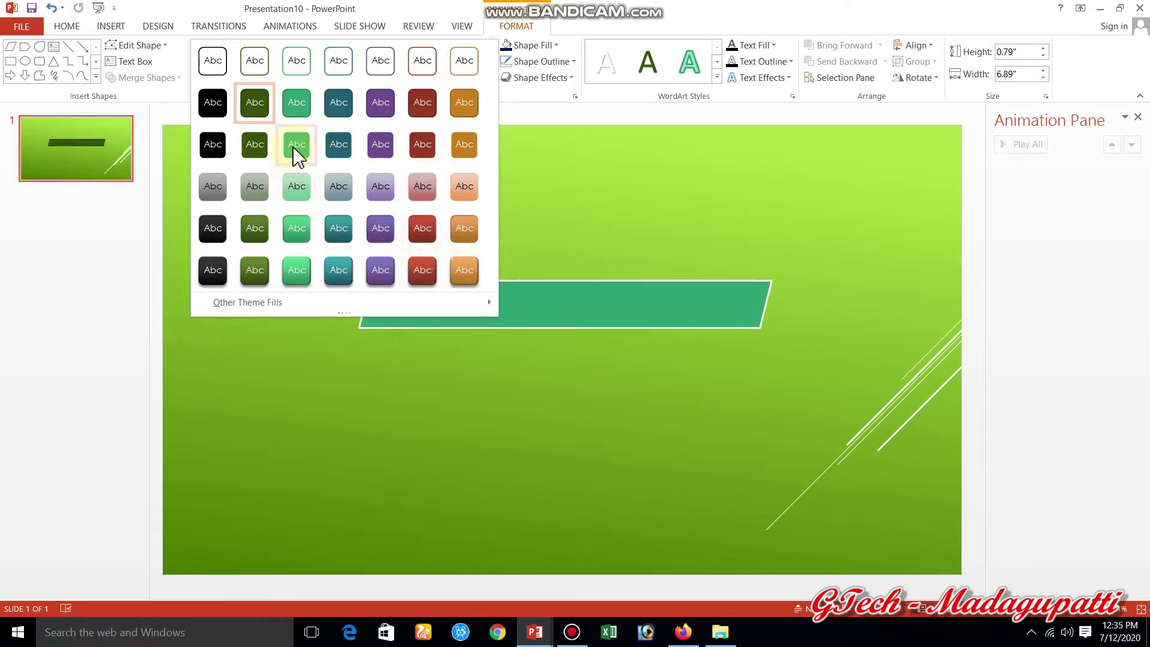
pyautogui.click(381, 236)
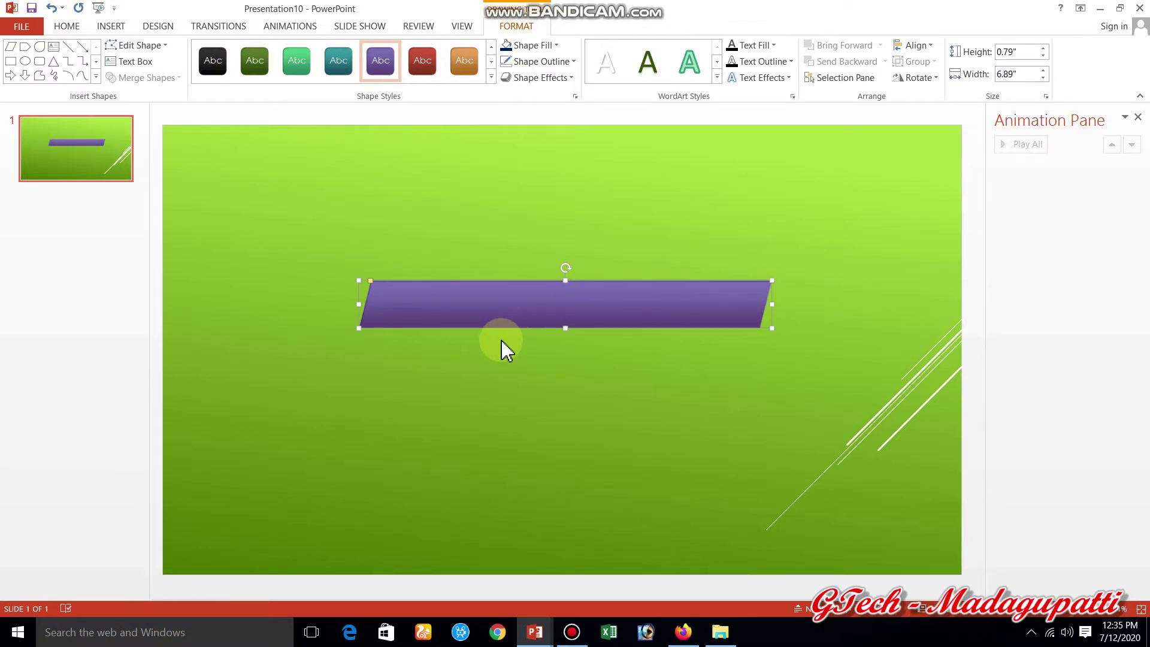
pyautogui.hotkey('ctrl', 'v')
pyautogui.hotkey('ctrl', 'v')
pyautogui.moveTo(503, 338); pyautogui.dragTo(490, 381)
pyautogui.click(506, 124)
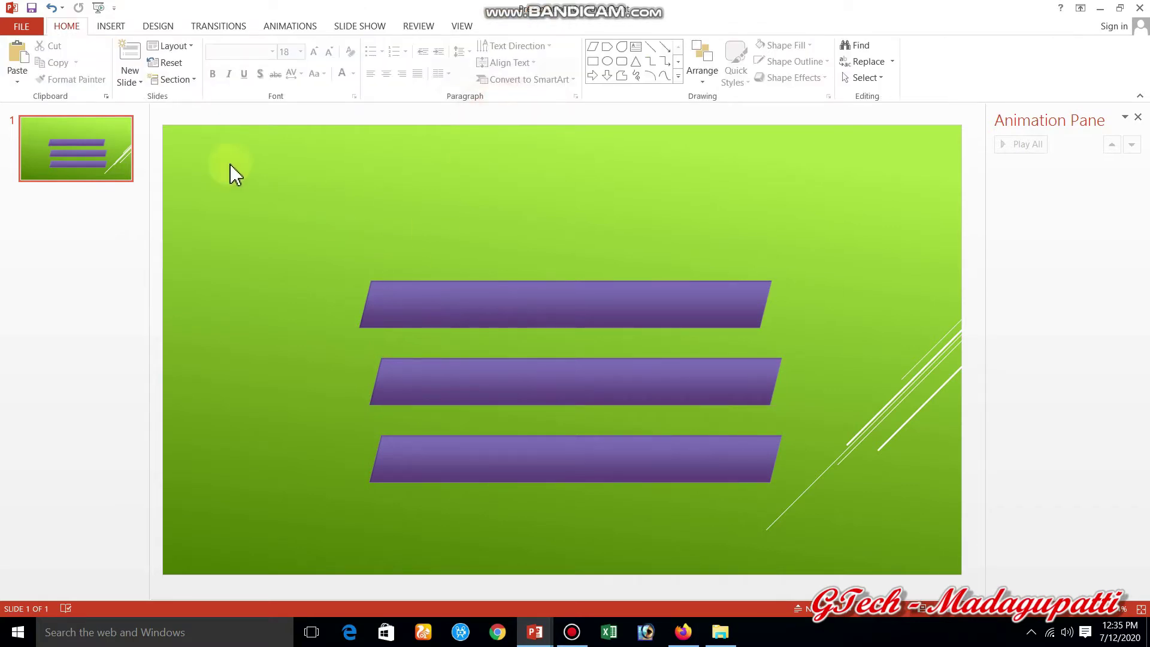
pyautogui.click(173, 48)
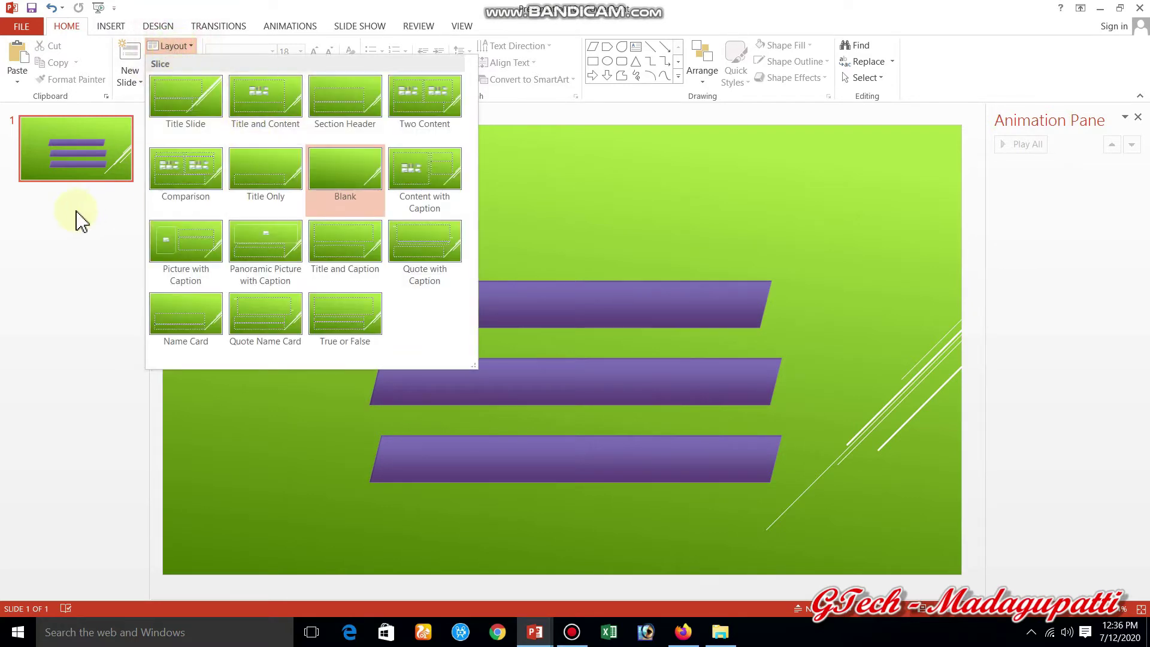
# Step: Draw a small parallelogram tab on the top bar's left end and give it the black shape style
pyautogui.click(117, 215)
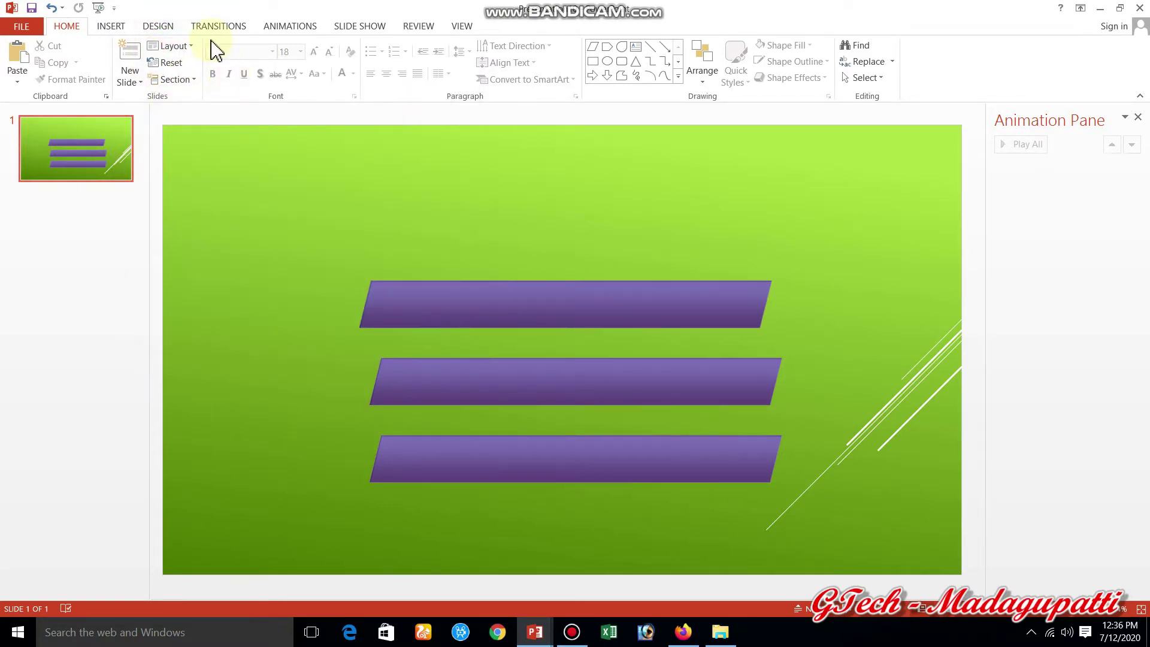
pyautogui.click(120, 26)
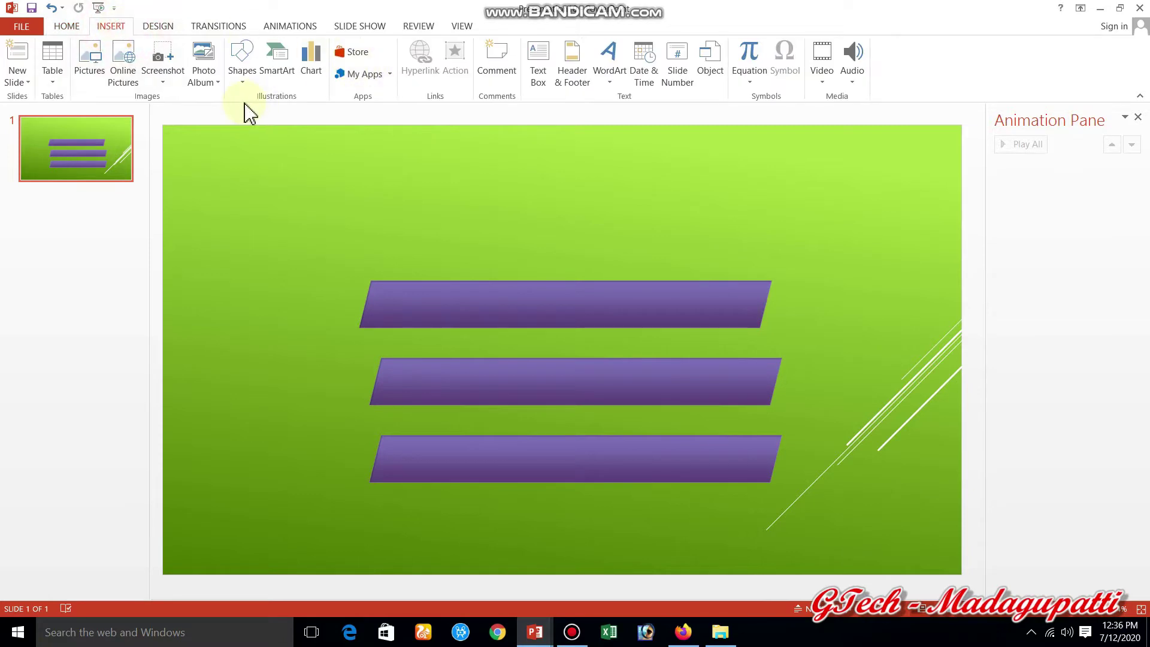
pyautogui.click(242, 89)
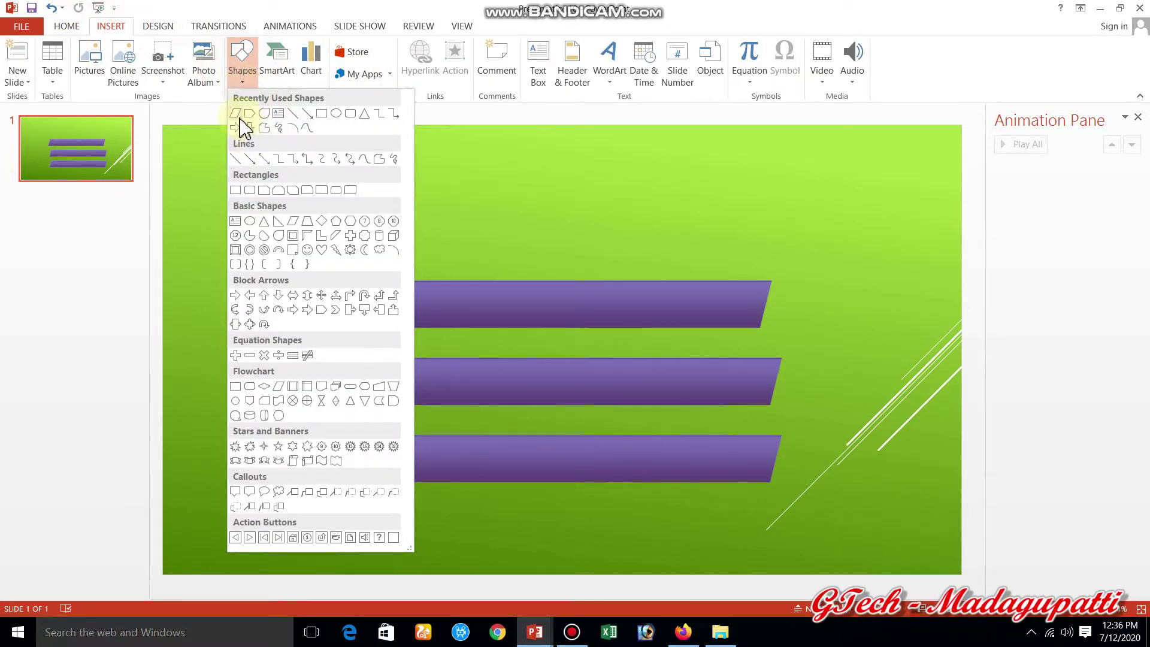
pyautogui.click(237, 114)
pyautogui.moveTo(398, 260); pyautogui.dragTo(414, 306)
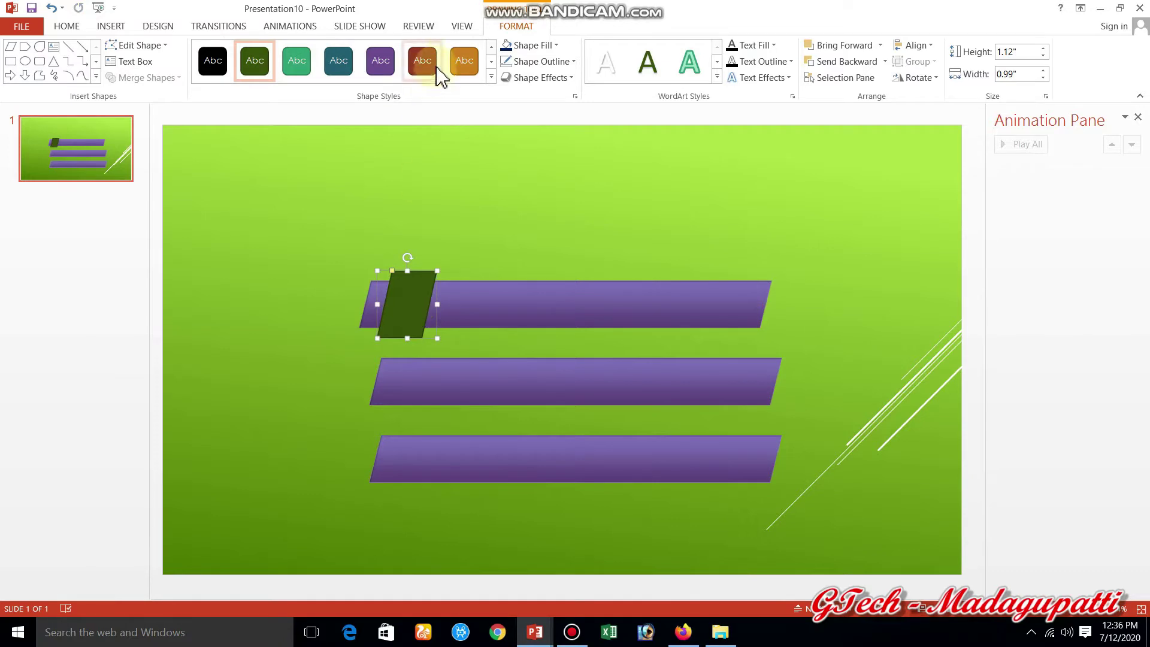
pyautogui.click(422, 60)
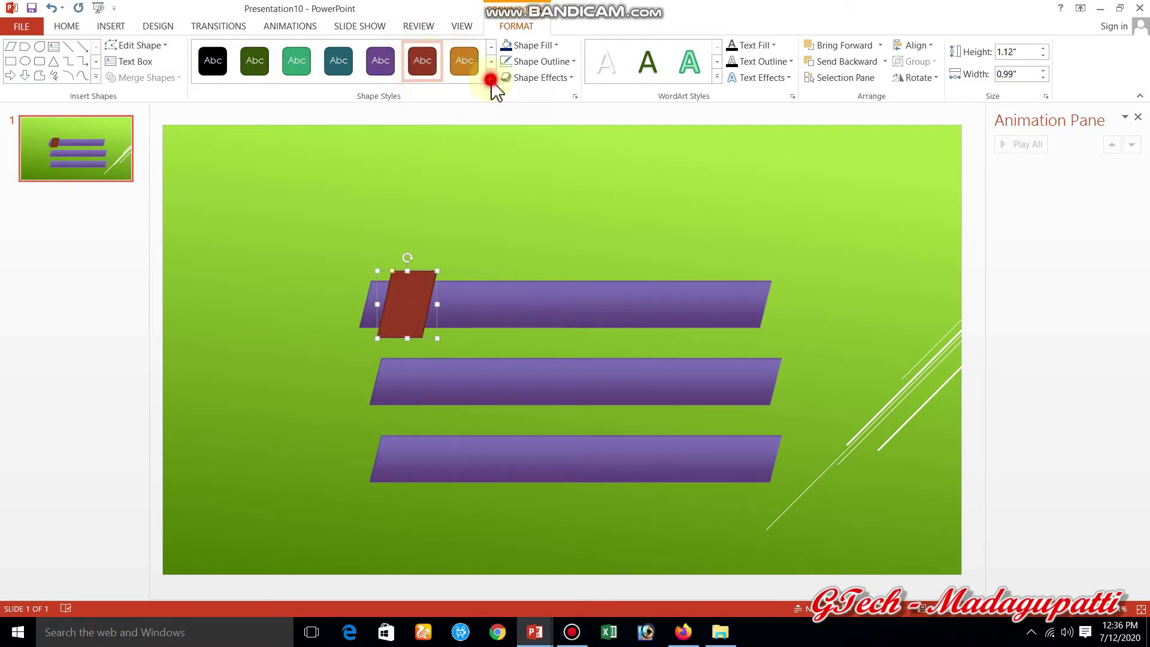
pyautogui.click(491, 79)
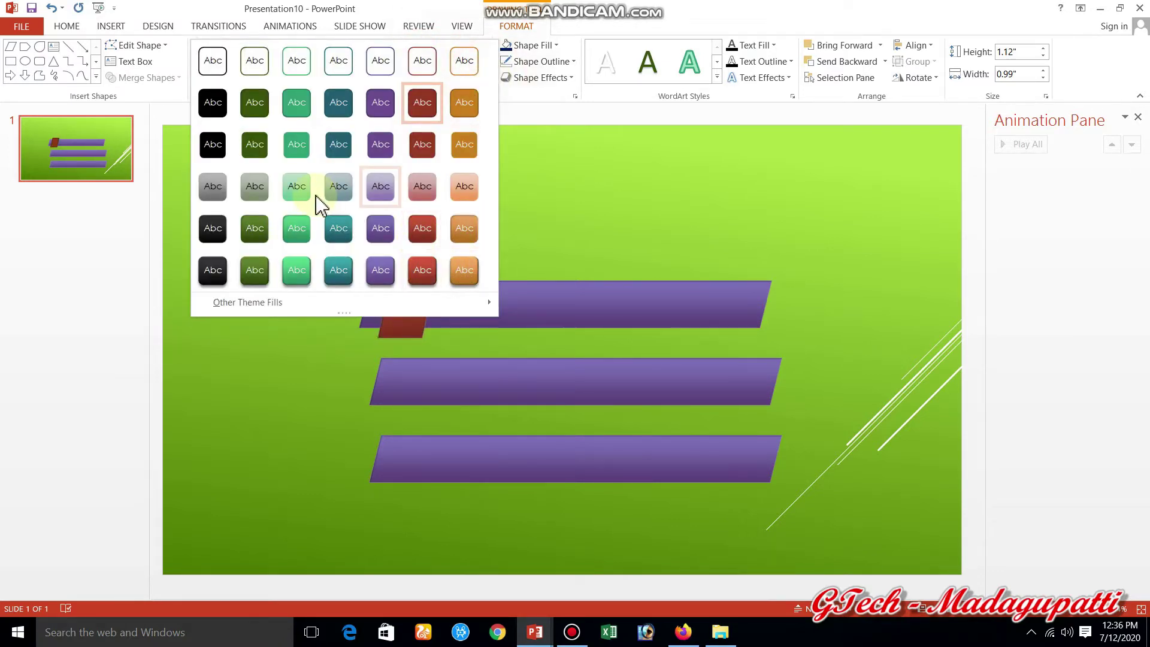
pyautogui.click(217, 239)
# Step: Duplicate the black tab onto the middle bar's right end and the bottom bar's left end
pyautogui.click(397, 275)
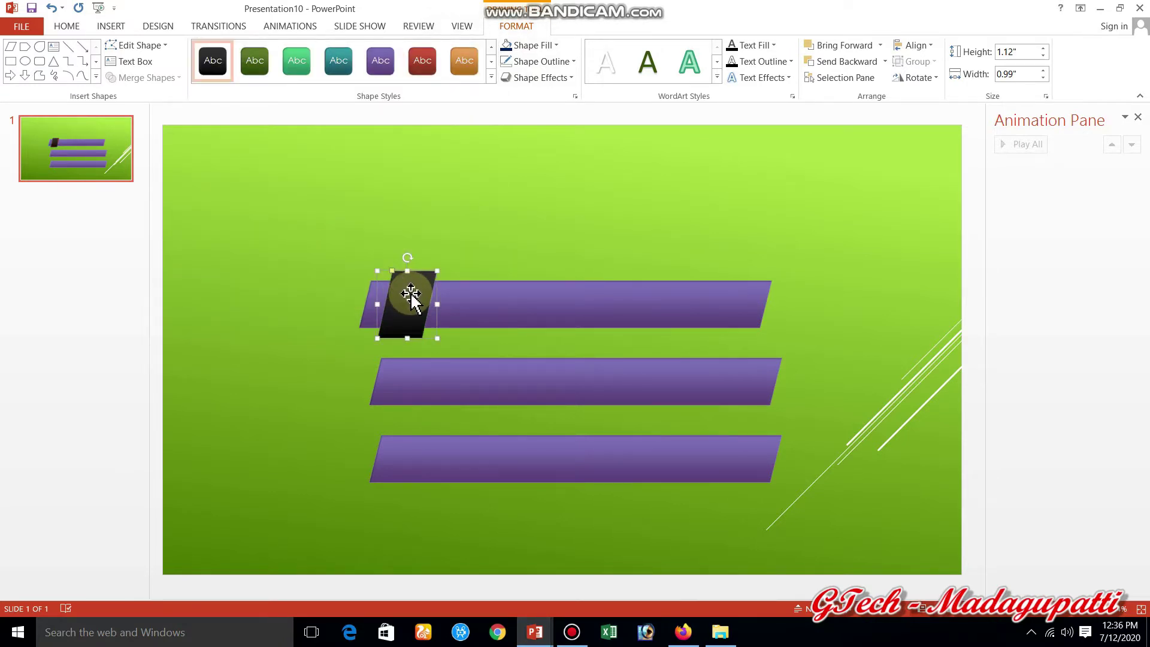
pyautogui.click(390, 180)
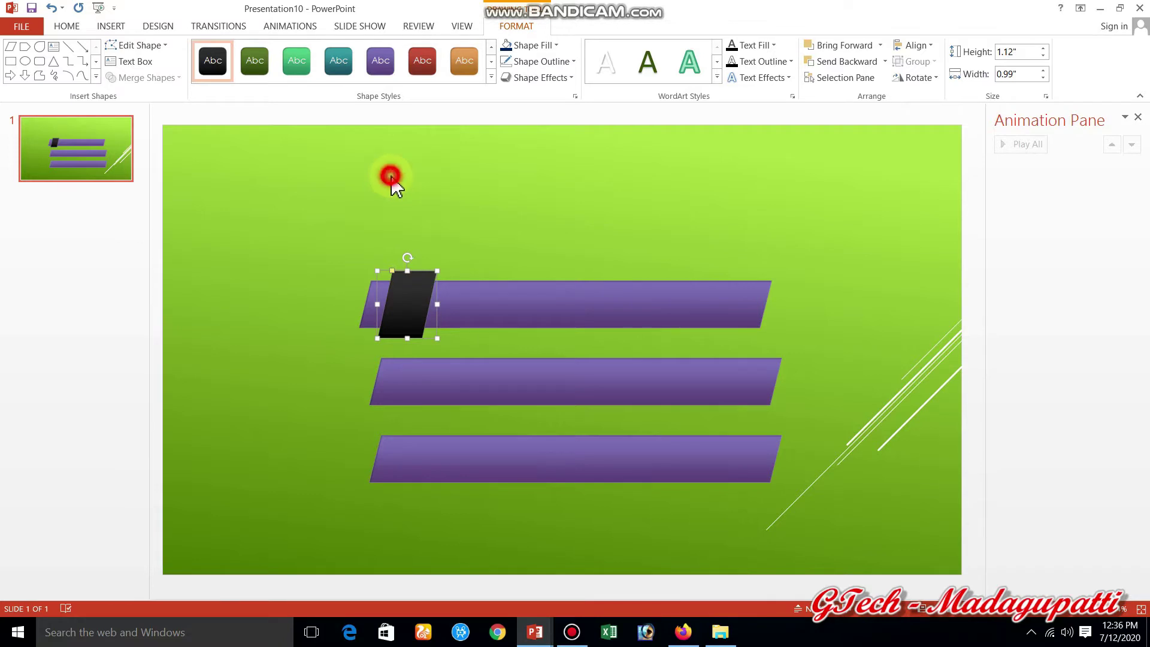
pyautogui.click(412, 301)
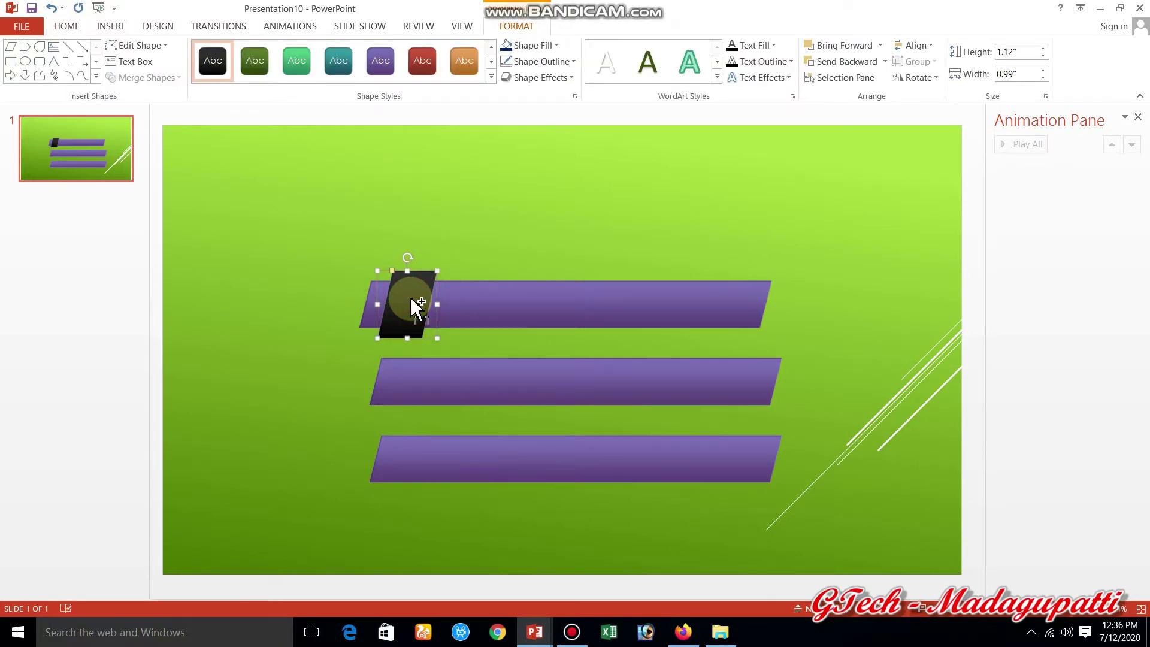
pyautogui.hotkey('ctrl', 'd')
pyautogui.hotkey('ctrl', 'd')
pyautogui.moveTo(411, 301); pyautogui.dragTo(745, 391)
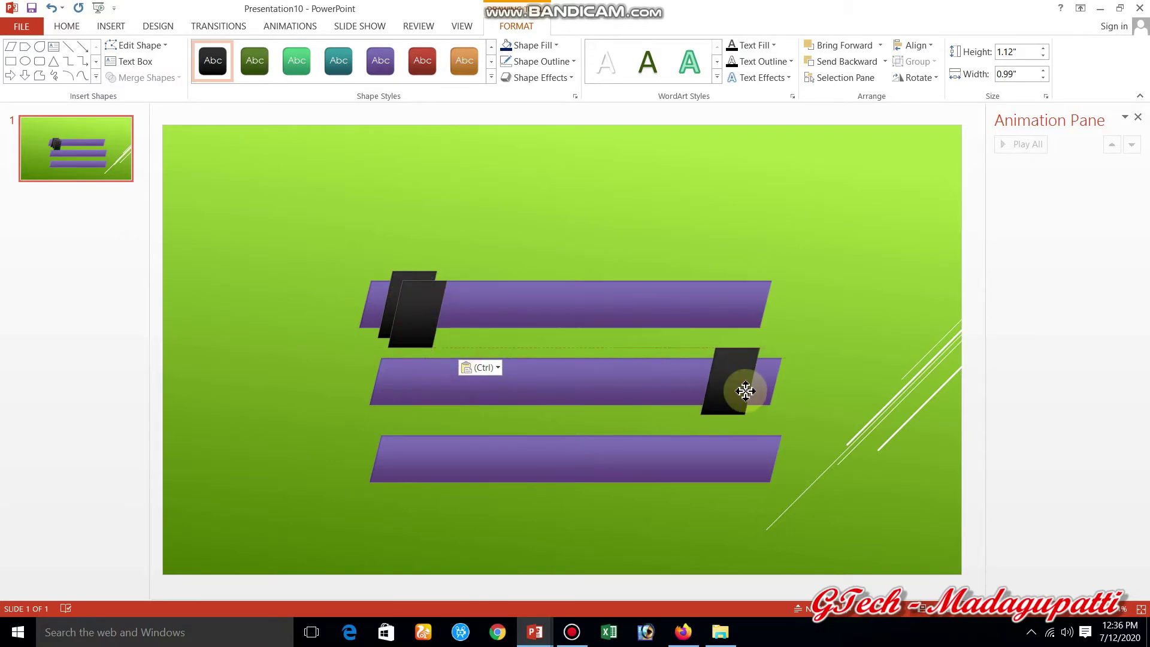
pyautogui.moveTo(418, 326); pyautogui.dragTo(426, 478)
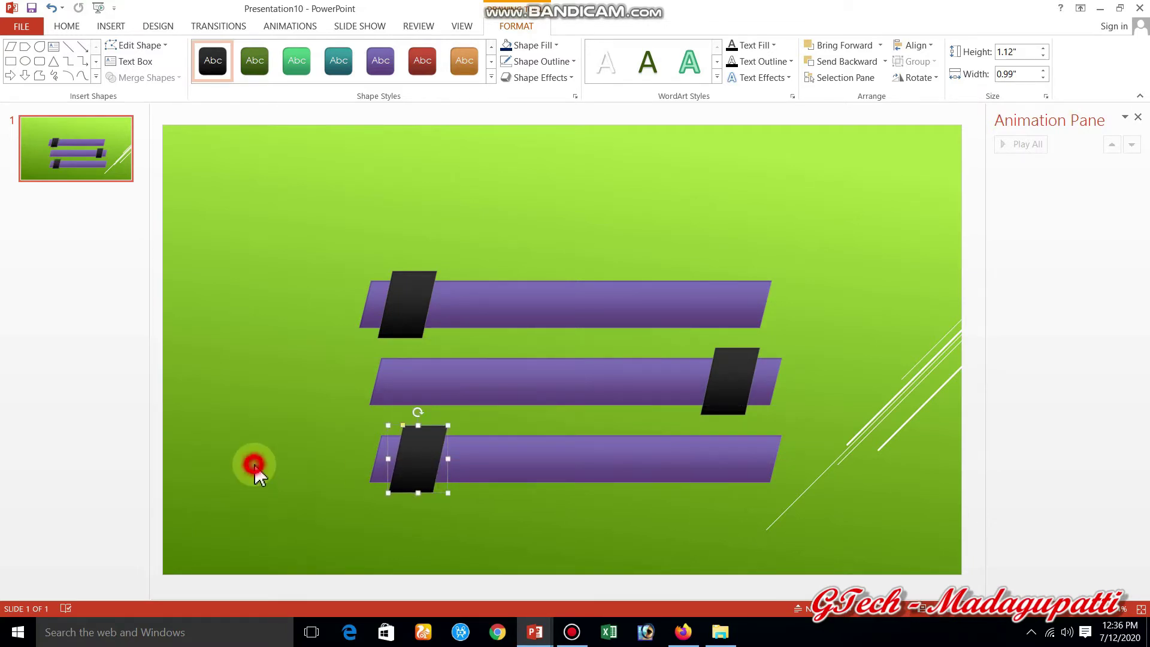
pyautogui.click(255, 466)
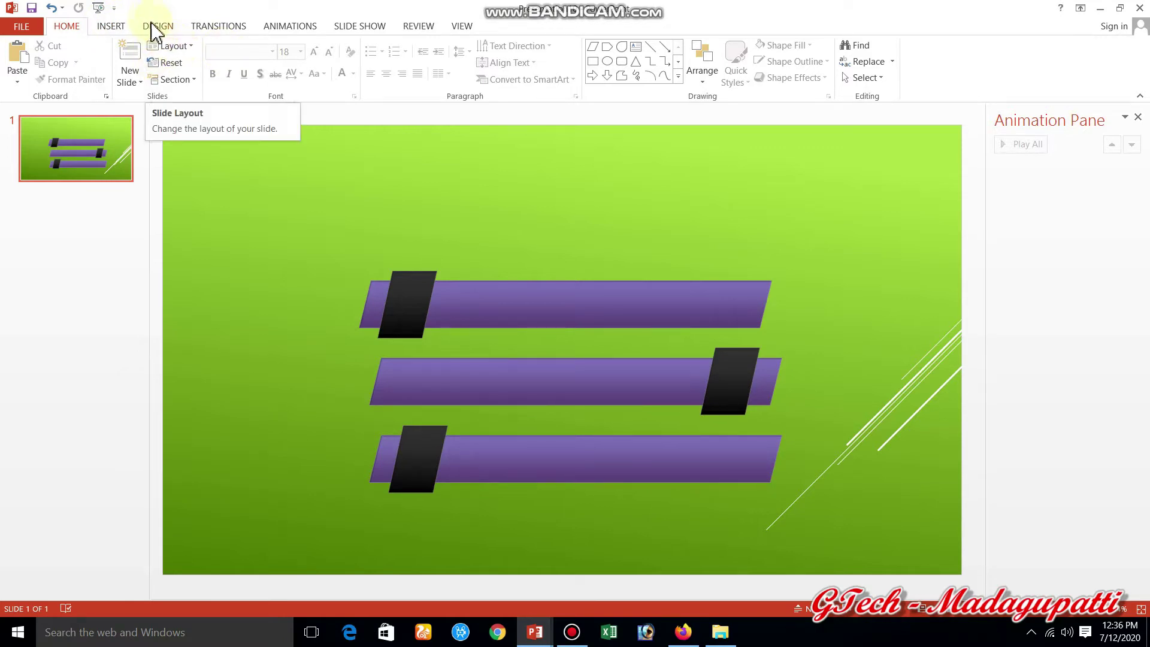
# Step: Add a text box above the purple bars reading 'MICROSOFT TUTORIAL'
pyautogui.click(117, 27)
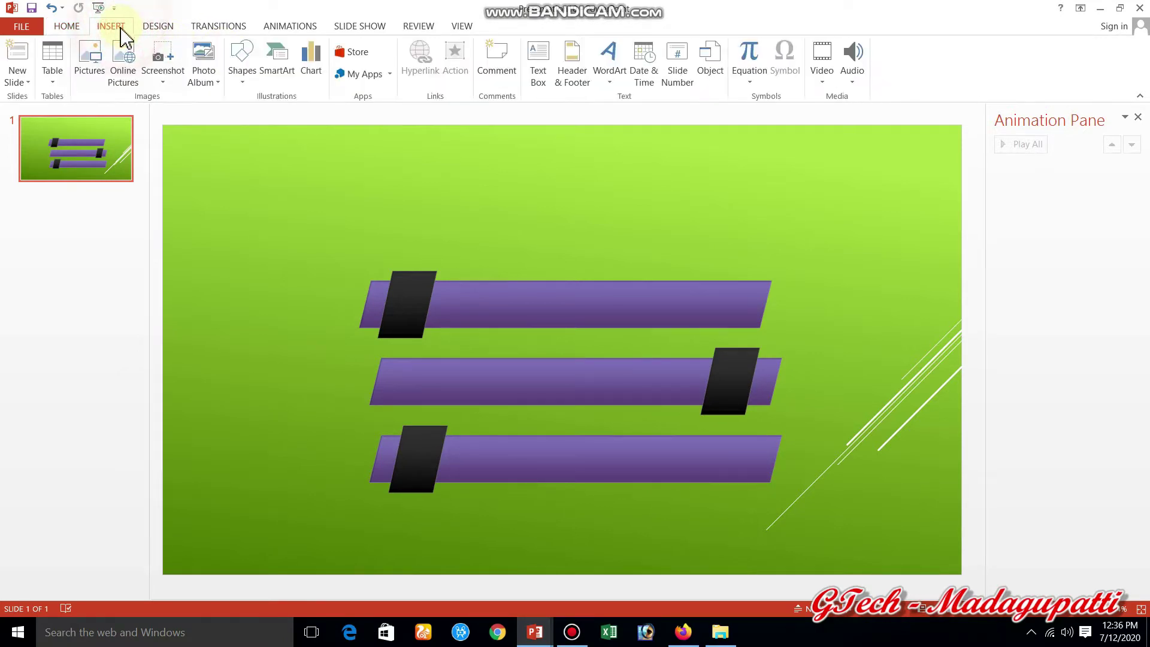
pyautogui.click(243, 66)
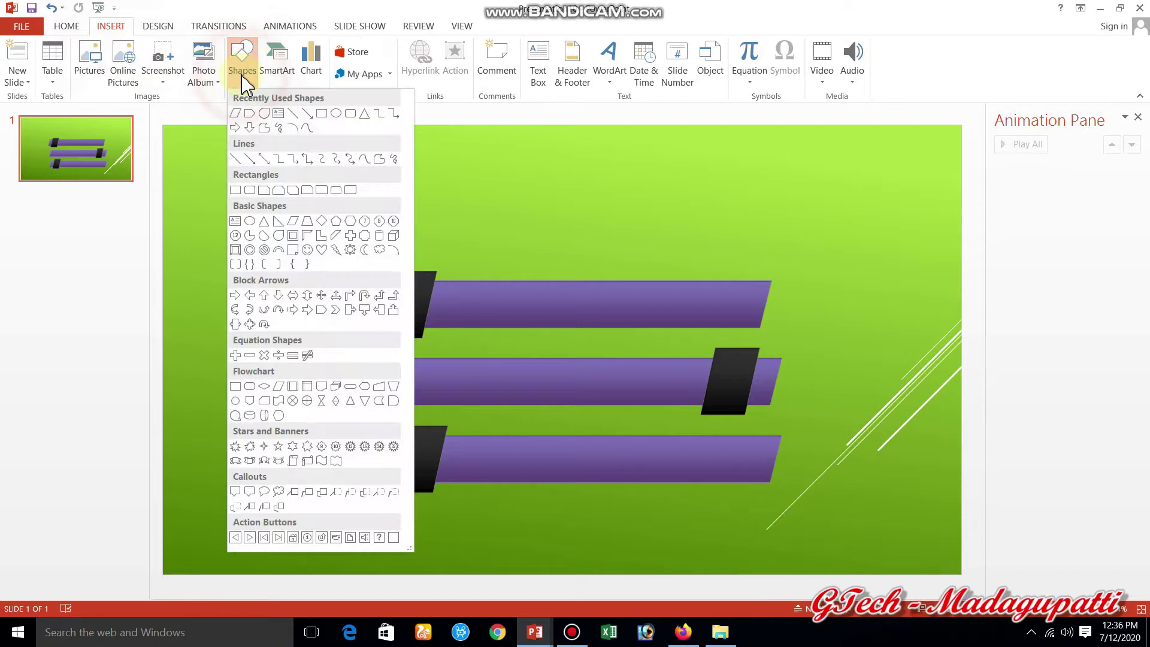
pyautogui.click(276, 114)
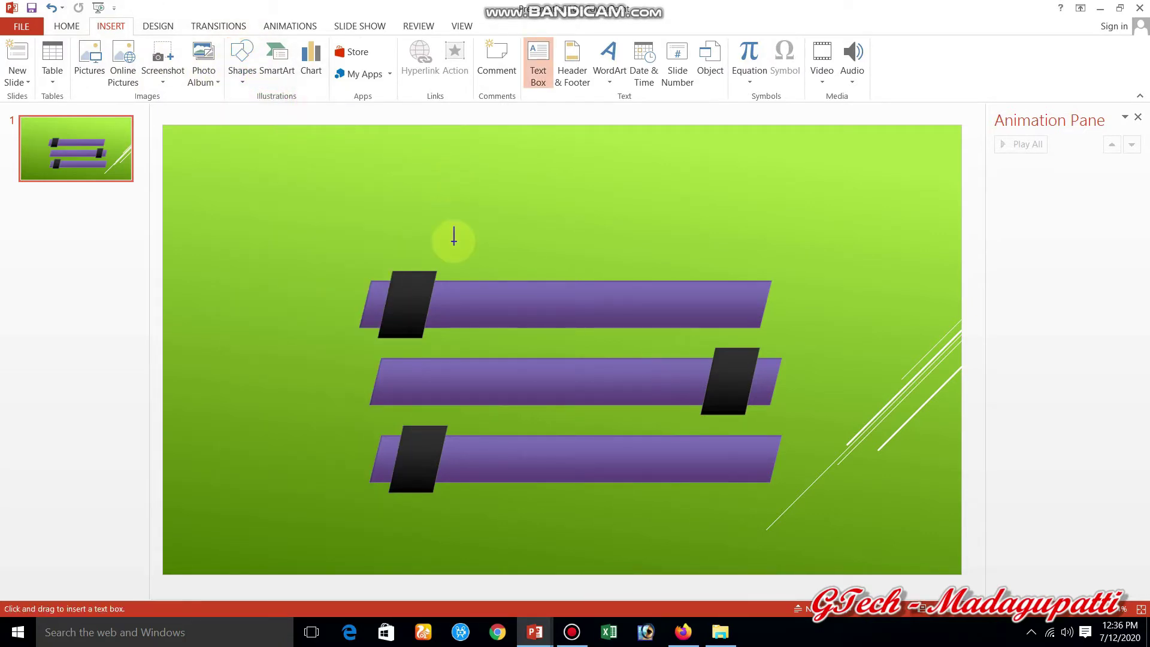
pyautogui.click(400, 178)
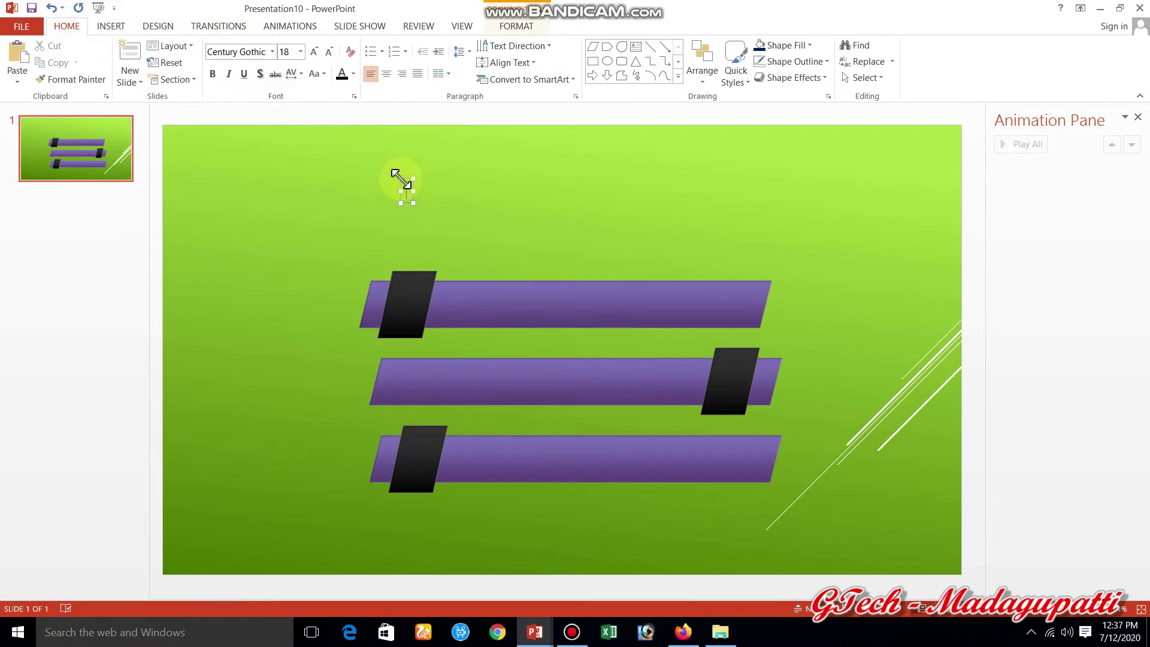
pyautogui.write('MS')
pyautogui.press('BackSpace')
pyautogui.write('I')
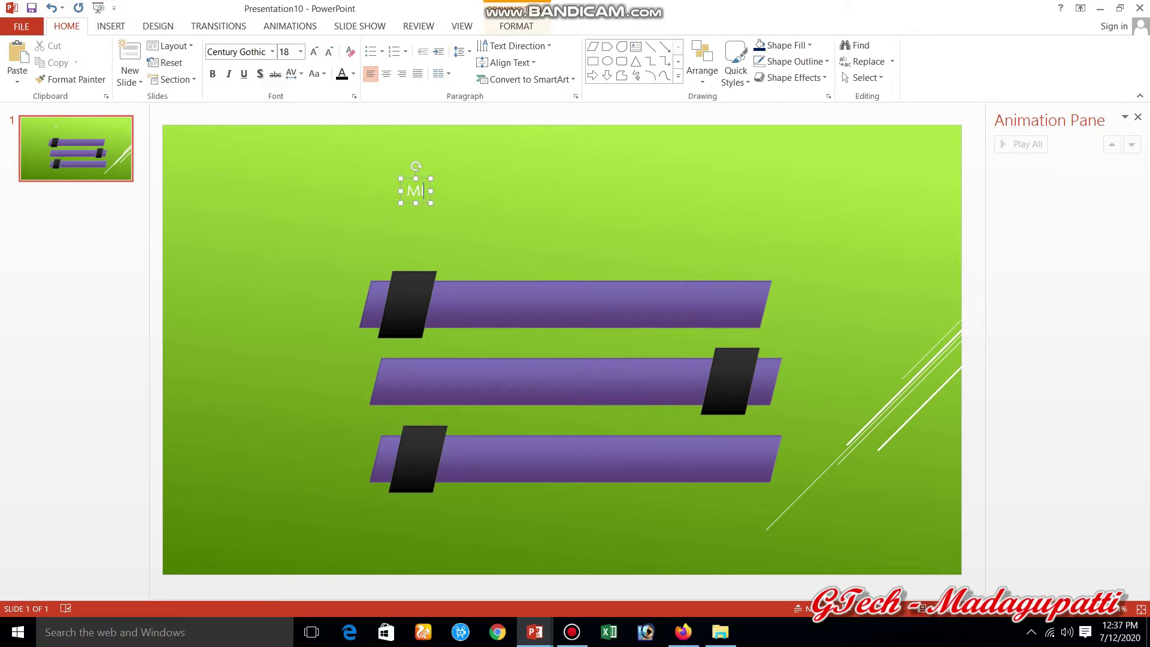
pyautogui.write('CROSOFT TUTORIAL')
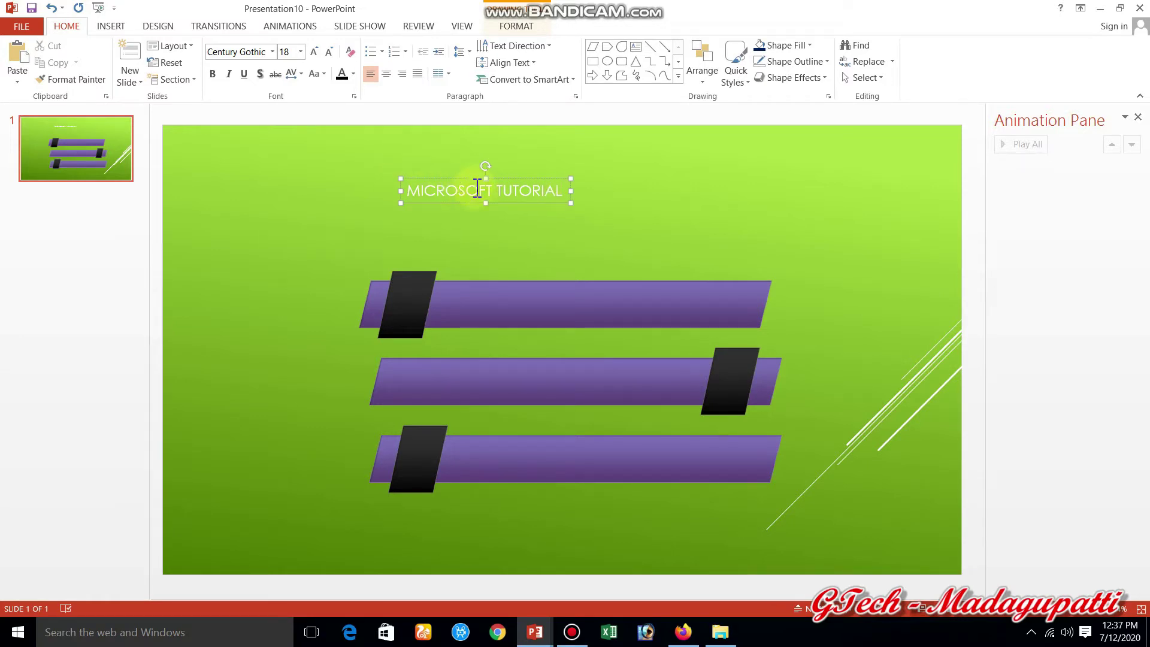
pyautogui.tripleClick(542, 186)
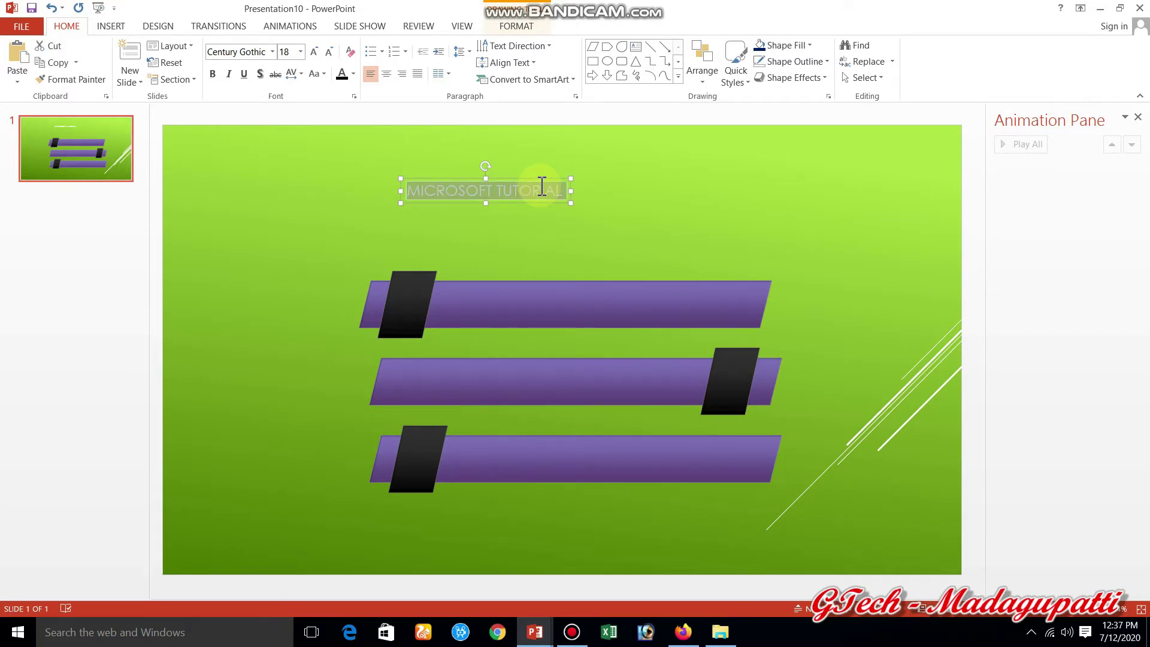
# Step: Make the title text red and bold
pyautogui.click(352, 74)
pyautogui.click(354, 186)
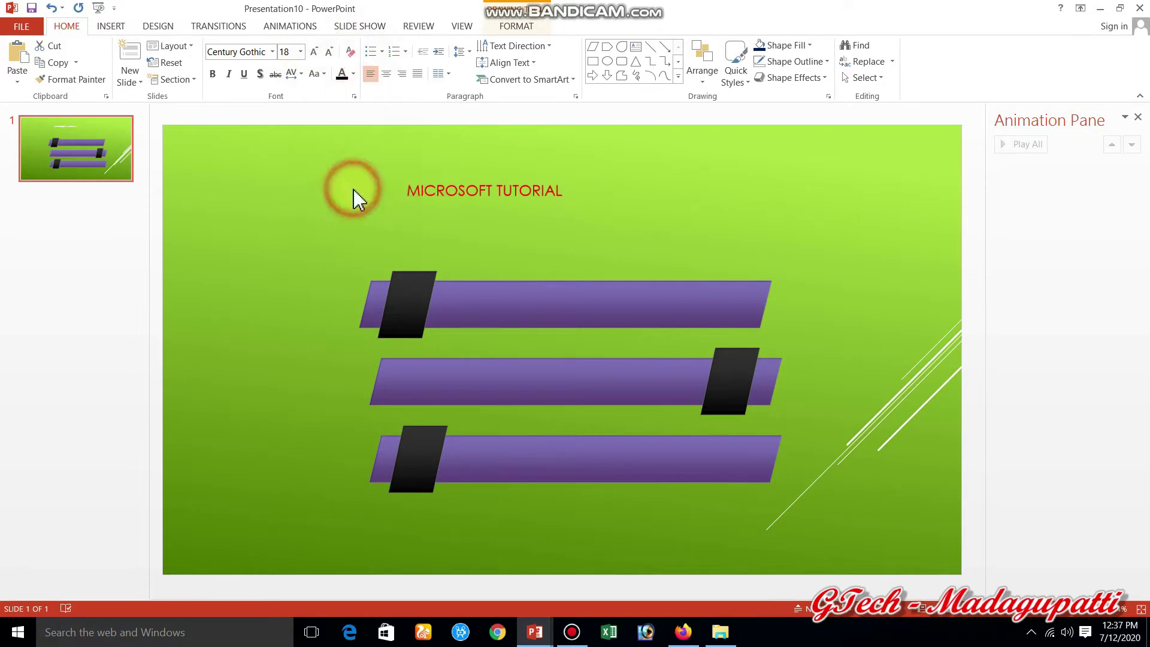
pyautogui.click(213, 74)
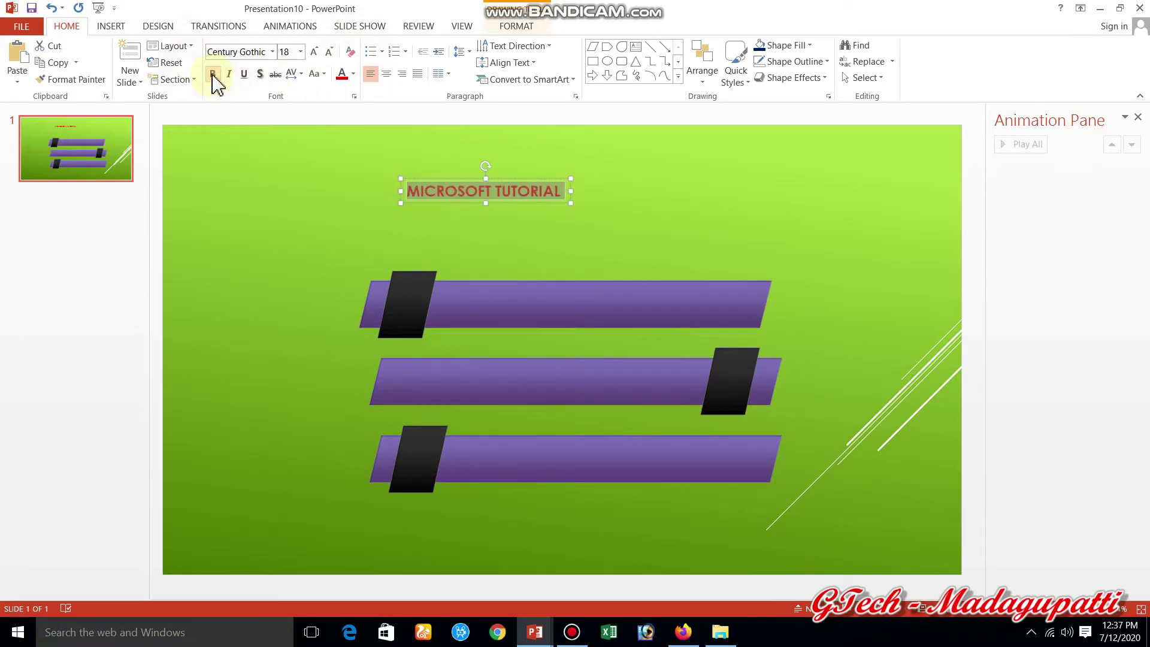
# Step: Set the title font to Berlin Sans FB Demi and widen its text box to 5.67"
pyautogui.click(245, 53)
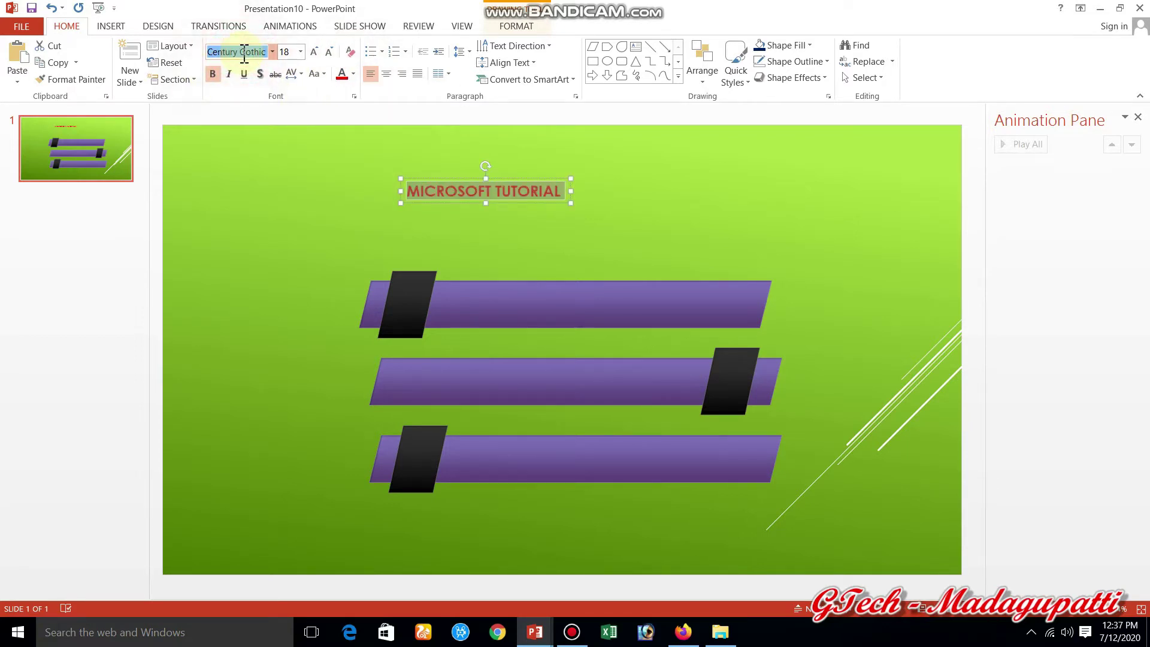
pyautogui.press('Down')
pyautogui.press('Down')
pyautogui.press('Down')
pyautogui.press('Down')
pyautogui.press('Down')
pyautogui.press('Down')
pyautogui.press('Down')
pyautogui.press('Down')
pyautogui.press('Down')
pyautogui.press('Down')
pyautogui.press('Down')
pyautogui.press('Down')
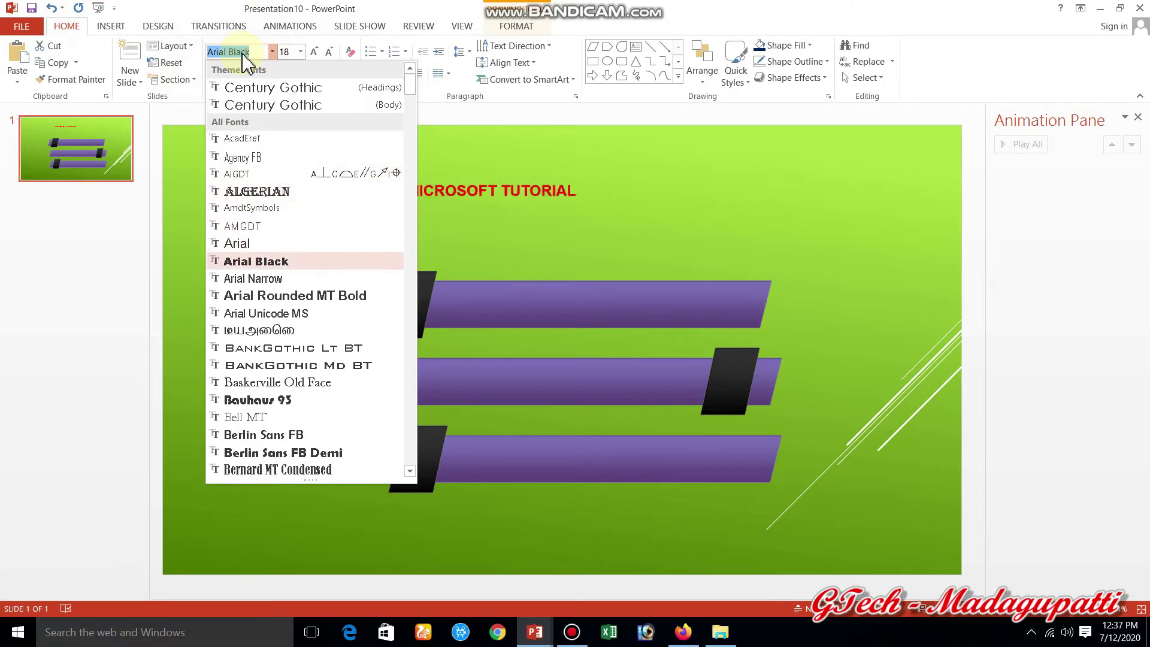
pyautogui.press('Down')
pyautogui.press('Down')
pyautogui.press('Down')
pyautogui.press('Down')
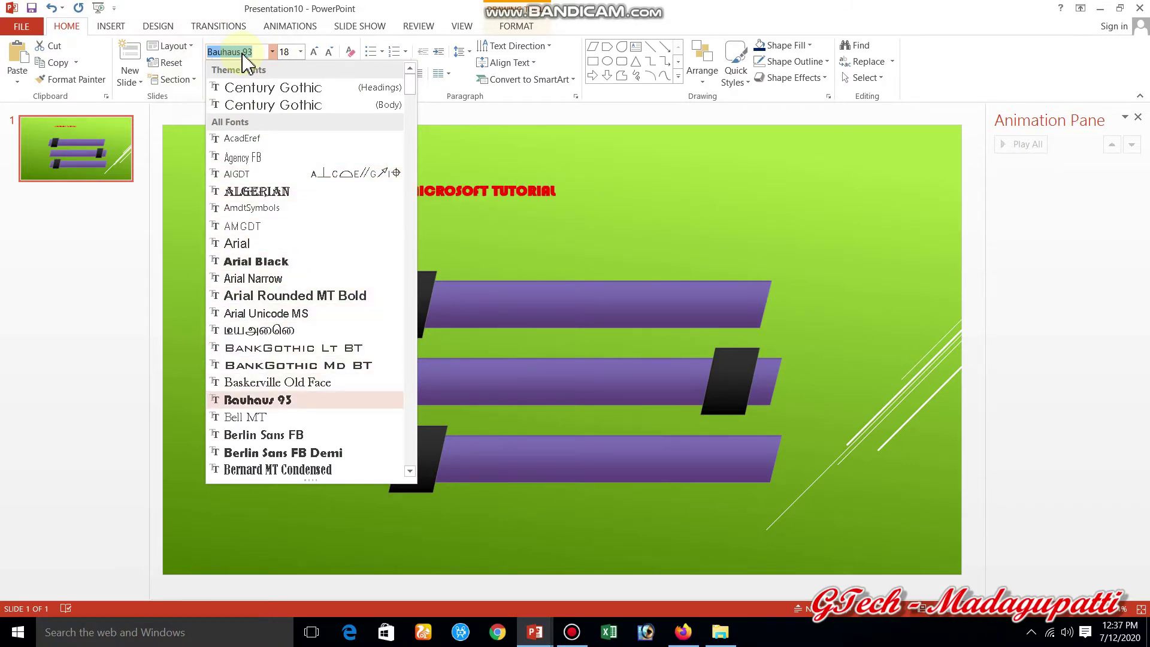
pyautogui.press('Down')
pyautogui.press('Down')
pyautogui.press('Down')
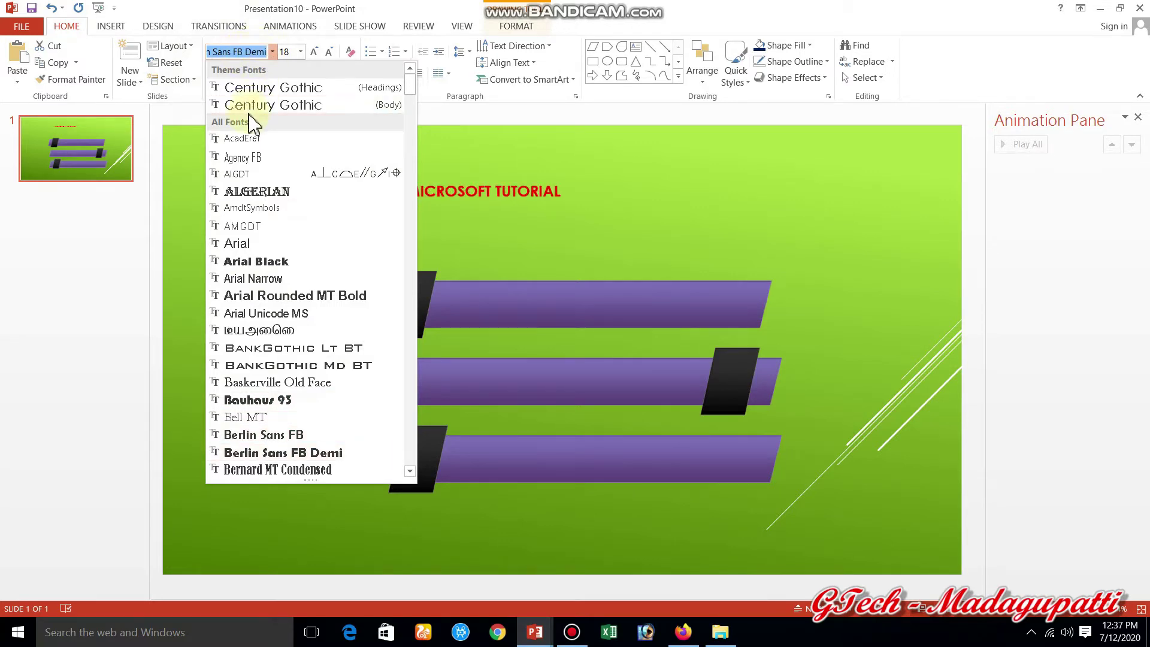
pyautogui.click(245, 453)
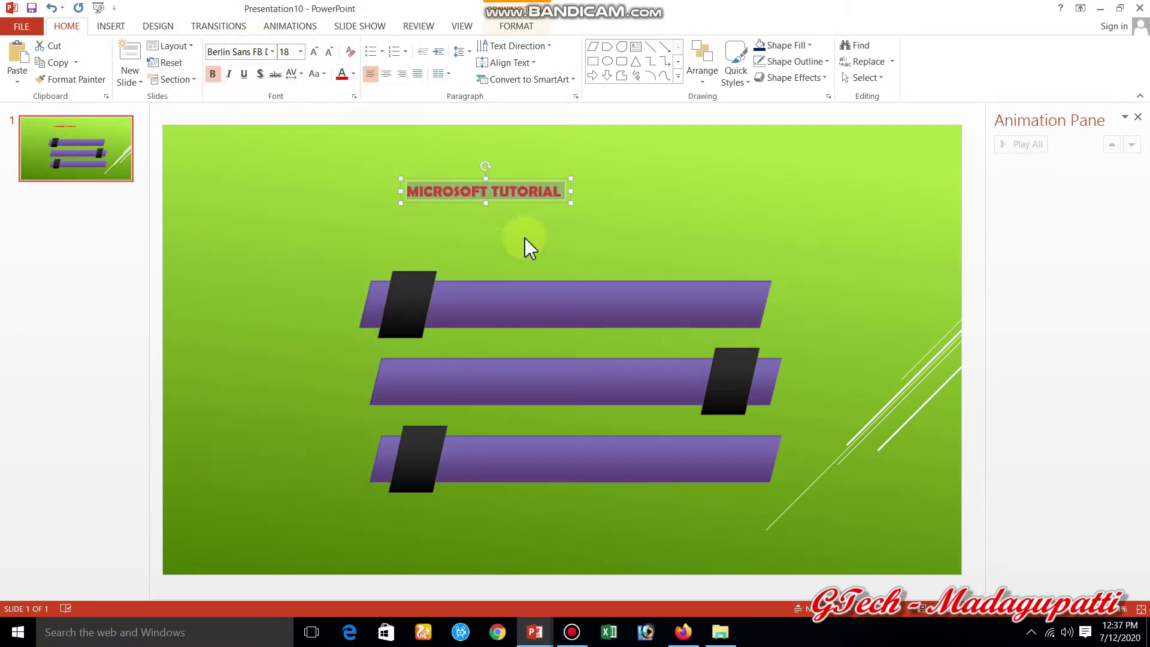
pyautogui.moveTo(570, 178); pyautogui.dragTo(741, 177)
# Step: Enlarge the title font with Ctrl+] and widen the box to 7.79" so it fits on one centred line
pyautogui.doubleClick(566, 186)
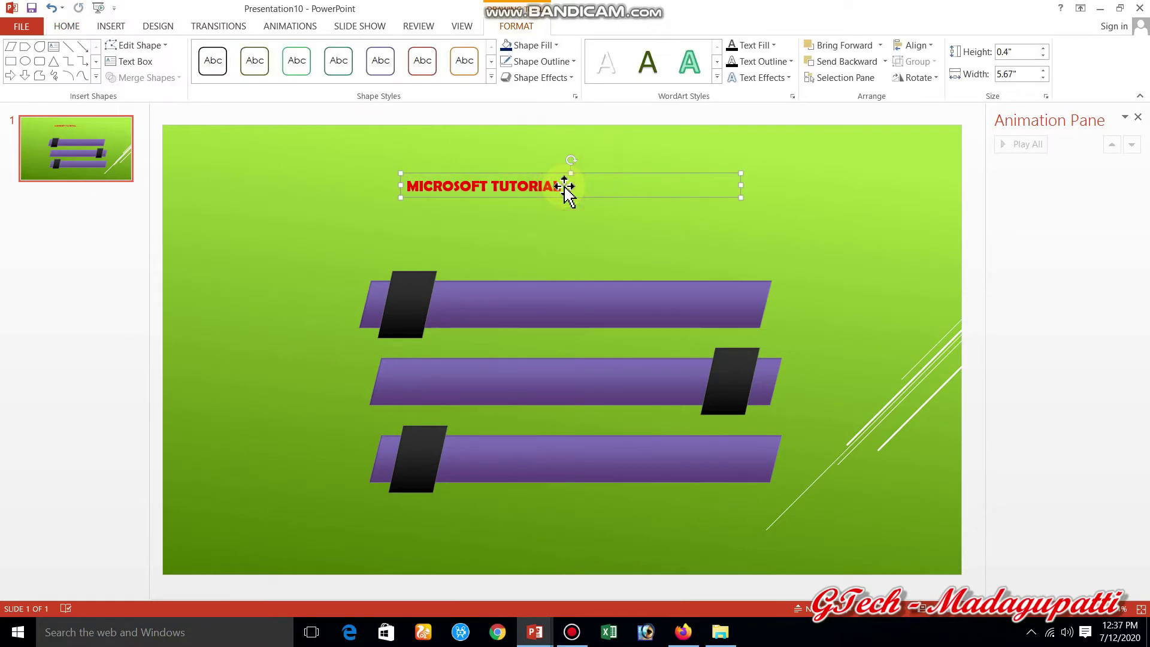
pyautogui.click(565, 186)
pyautogui.hotkey('ctrl', 'a')
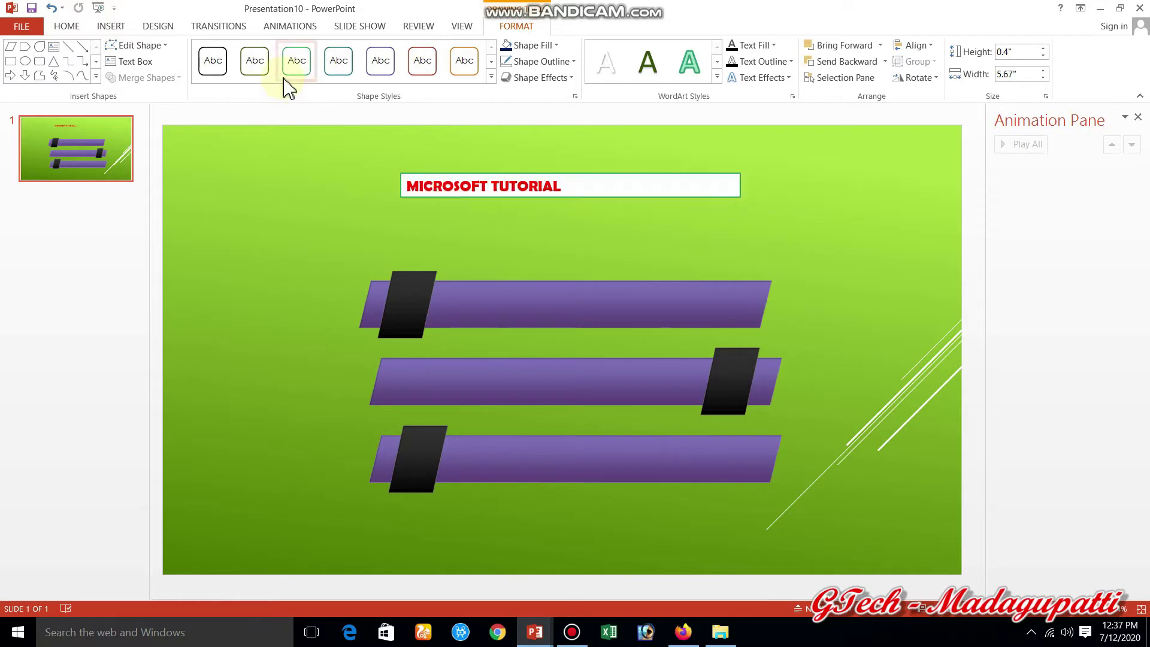
pyautogui.hotkey('ctrl', ']')
pyautogui.hotkey('ctrl', ']')
pyautogui.hotkey('ctrl', ']')
pyautogui.hotkey('ctrl', ']')
pyautogui.hotkey('ctrl', ']')
pyautogui.hotkey('ctrl', ']')
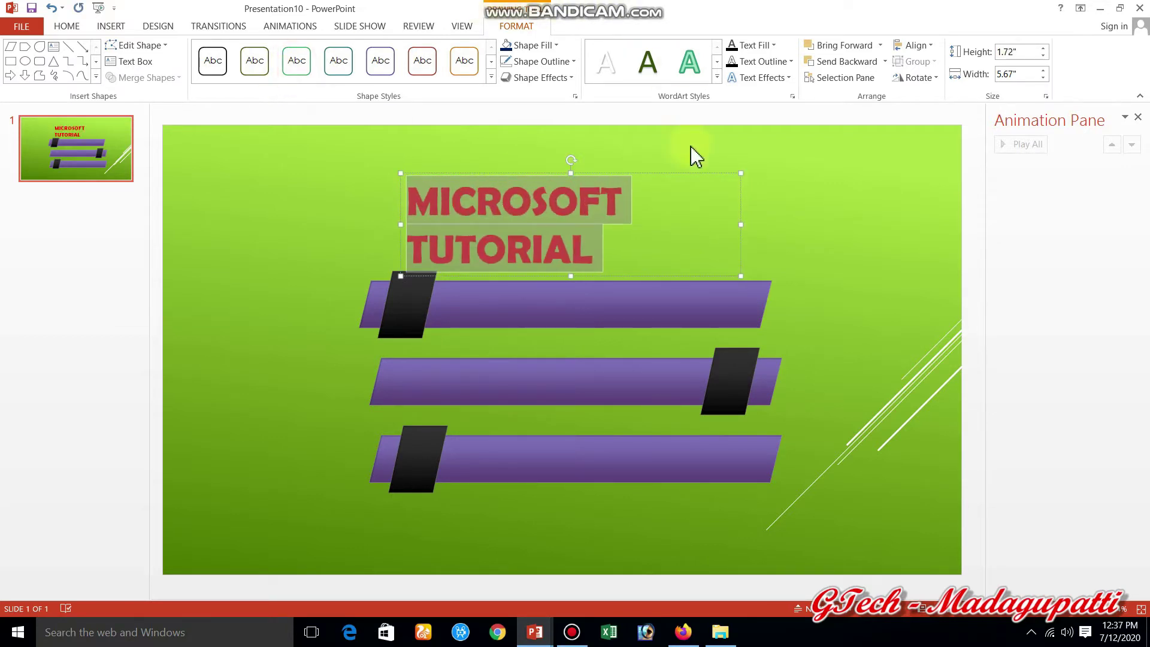
pyautogui.moveTo(741, 225); pyautogui.dragTo(868, 249)
pyautogui.moveTo(717, 175); pyautogui.dragTo(671, 165)
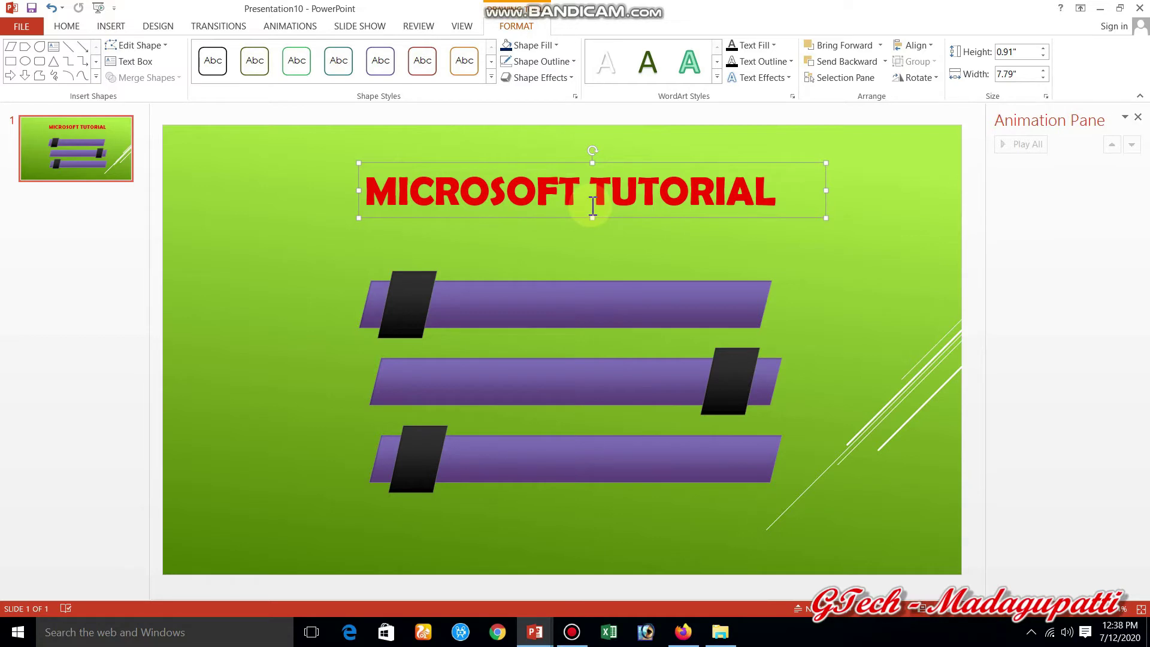
pyautogui.click(579, 160)
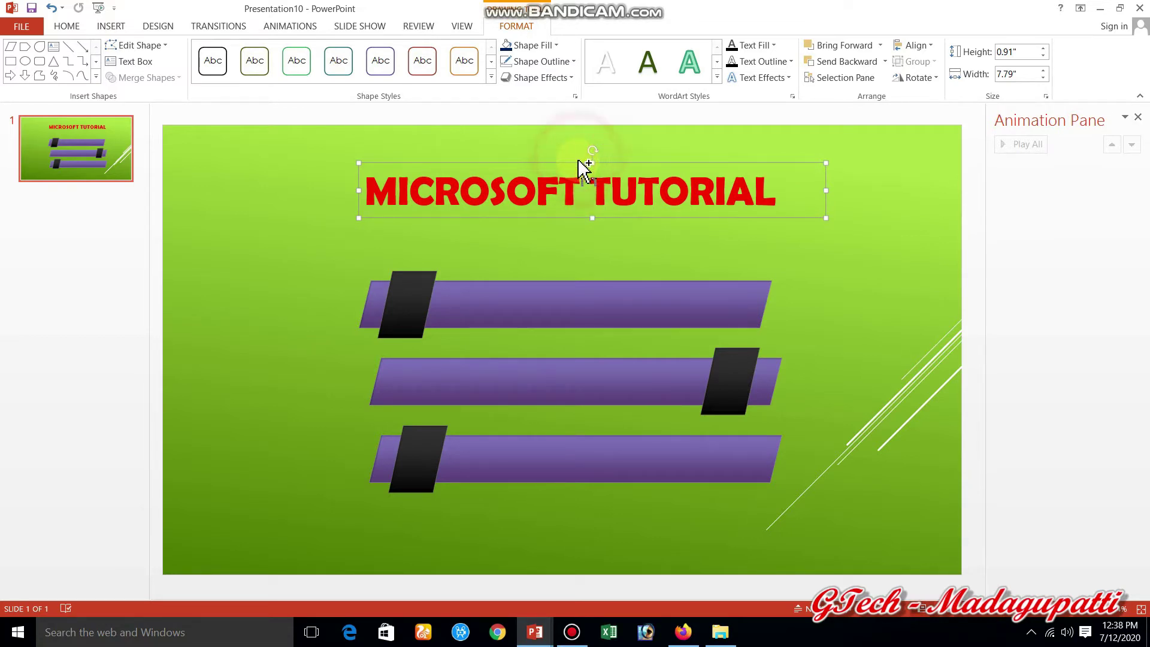
# Step: Copy the title onto the top purple bar and change its text to 'MICROSOFT WORD'
pyautogui.hotkey('ctrl', 'd')
pyautogui.moveTo(581, 204); pyautogui.dragTo(641, 270)
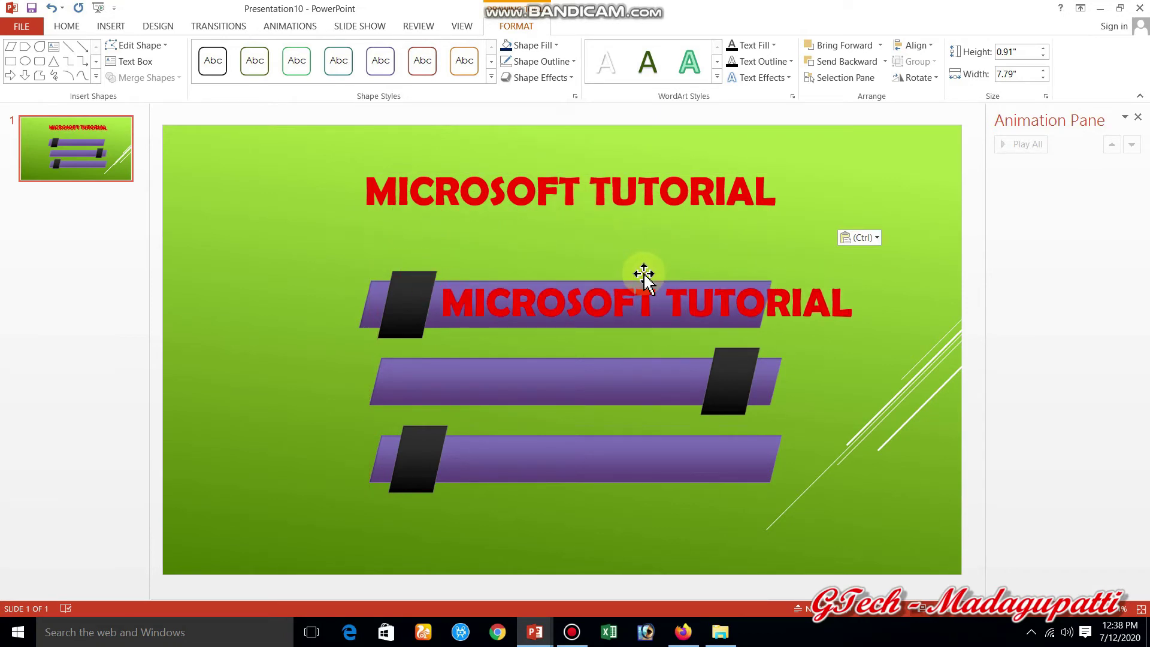
pyautogui.click(666, 301)
pyautogui.press('Delete')
pyautogui.press('Delete')
pyautogui.press('Delete')
pyautogui.press('Delete')
pyautogui.press('Delete')
pyautogui.press('Delete')
pyautogui.press('Delete')
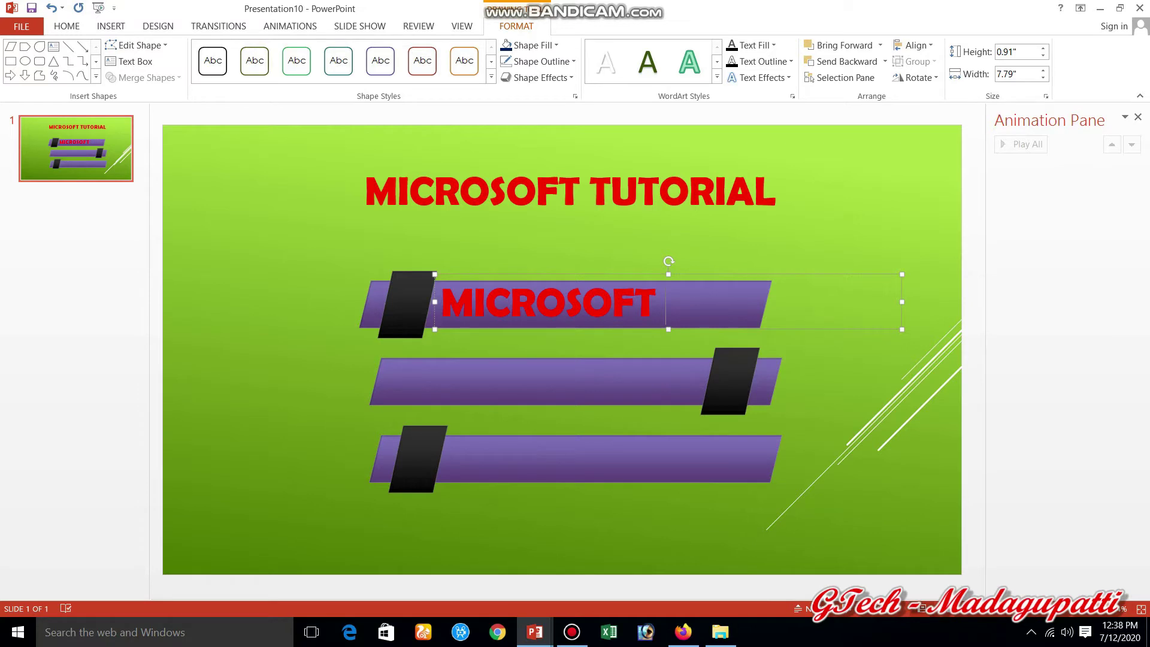
pyautogui.write('WOR')
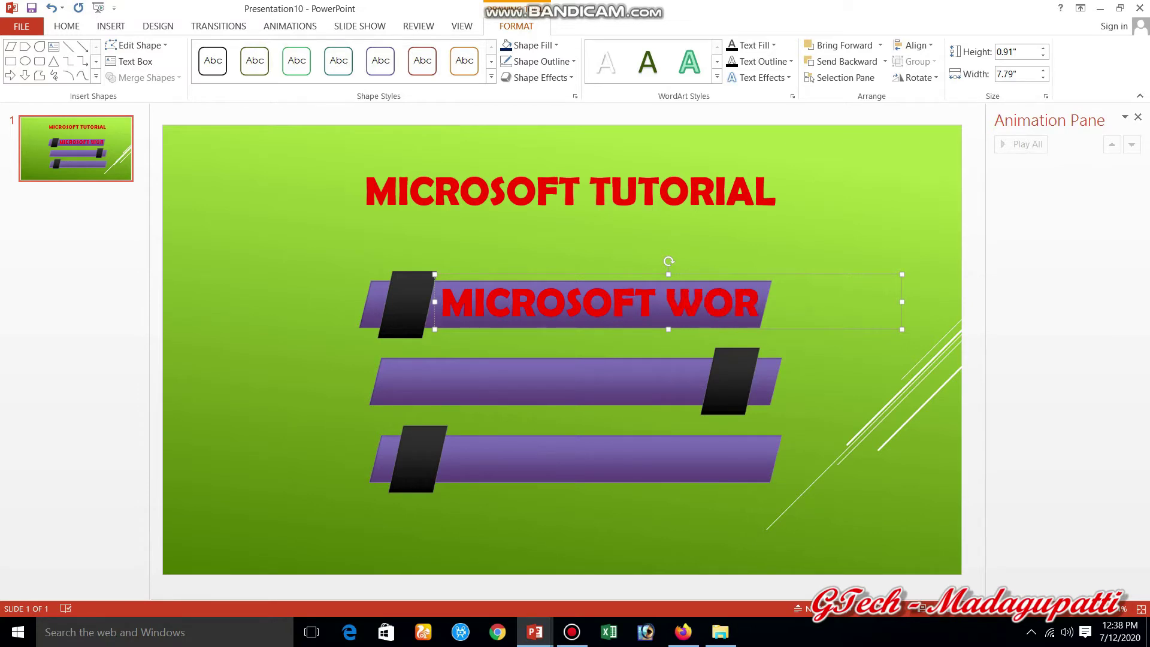
pyautogui.write('D')
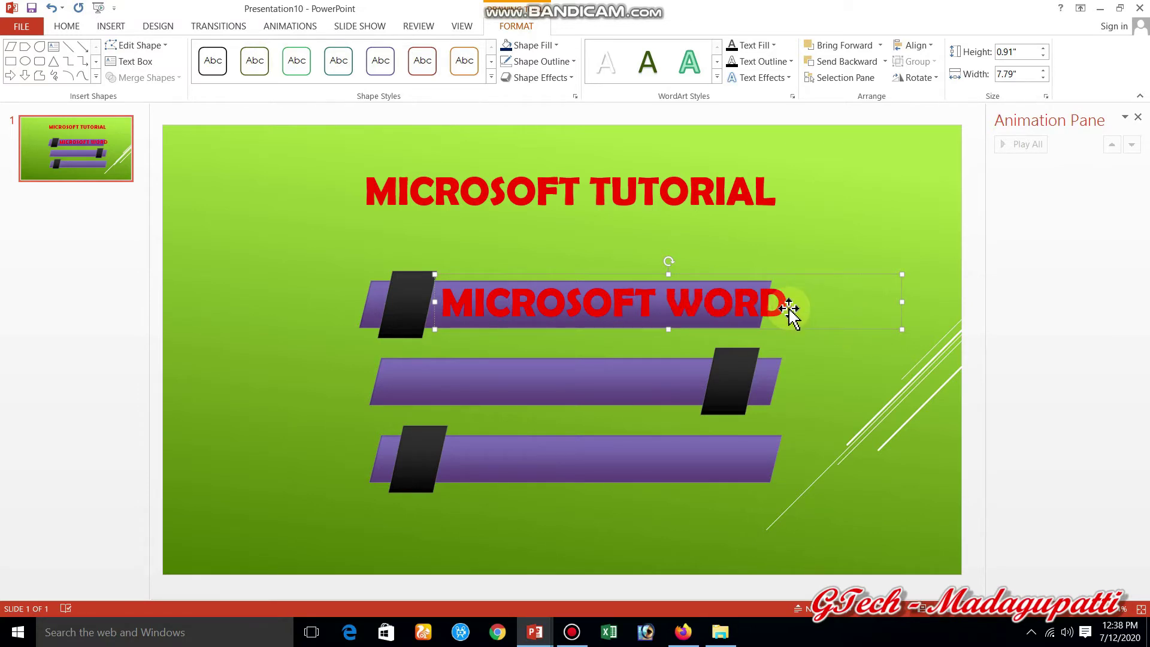
# Step: Make the MICROSOFT WORD label white and shift it right along the bar
pyautogui.moveTo(789, 310); pyautogui.dragTo(513, 303)
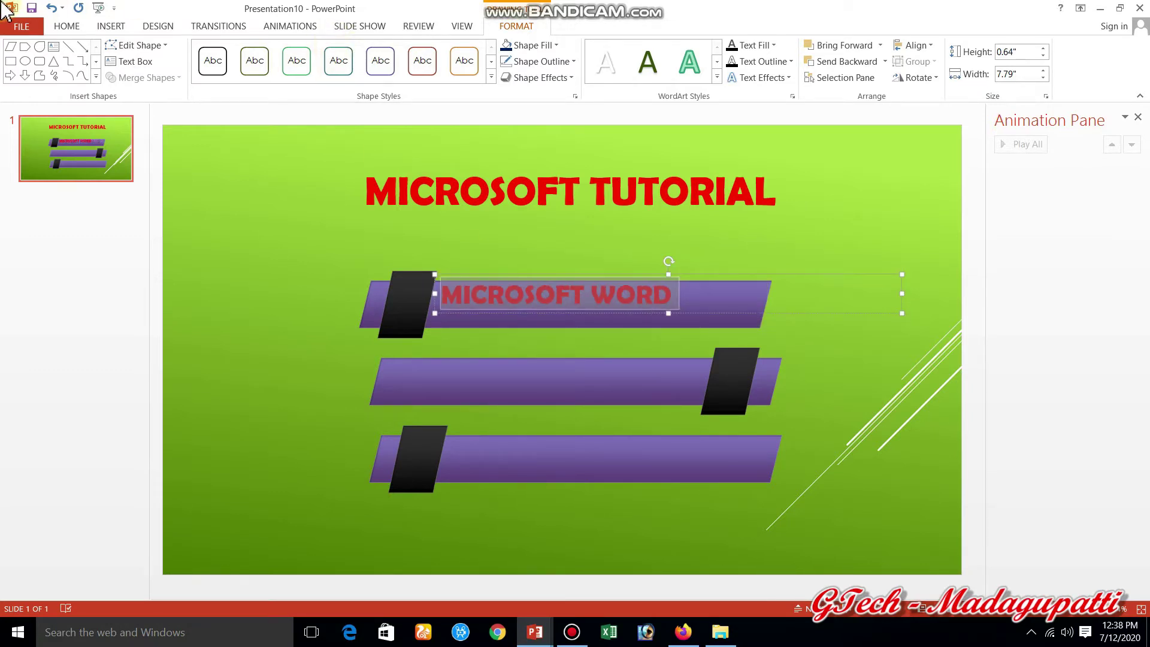
pyautogui.click(67, 27)
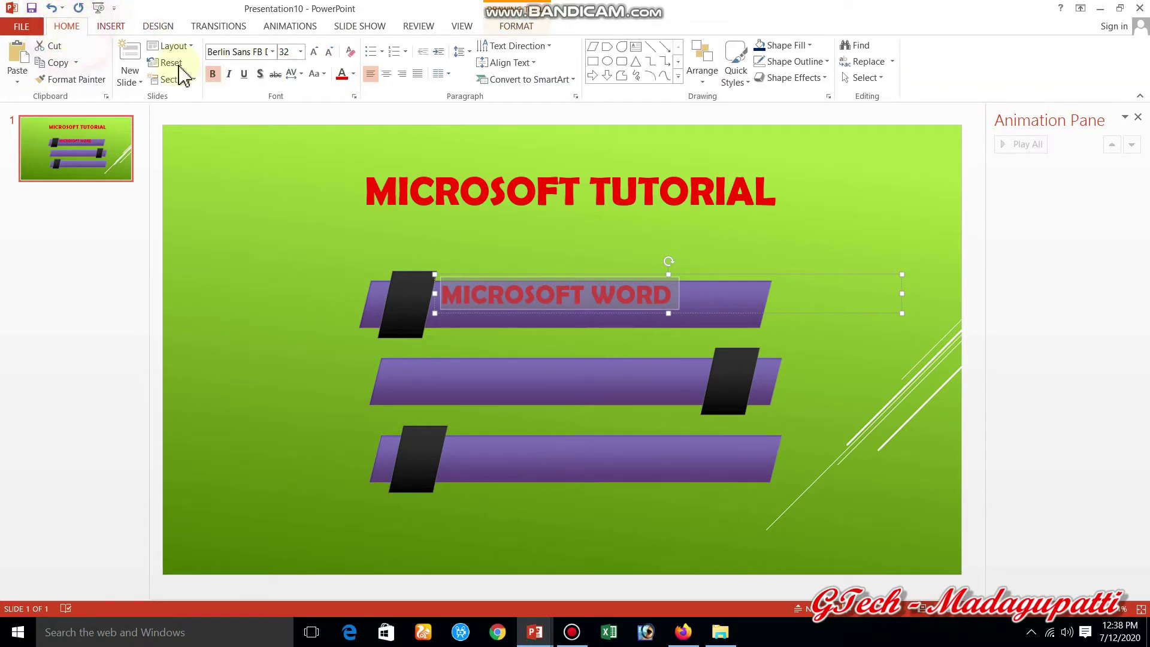
pyautogui.click(353, 73)
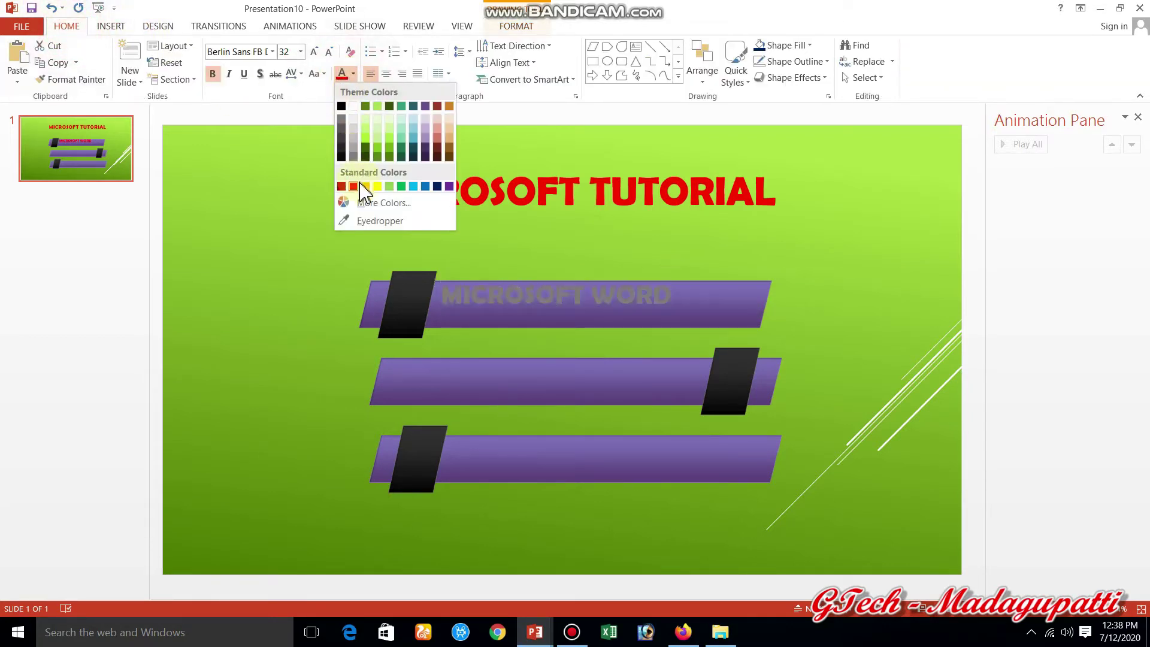
pyautogui.click(354, 106)
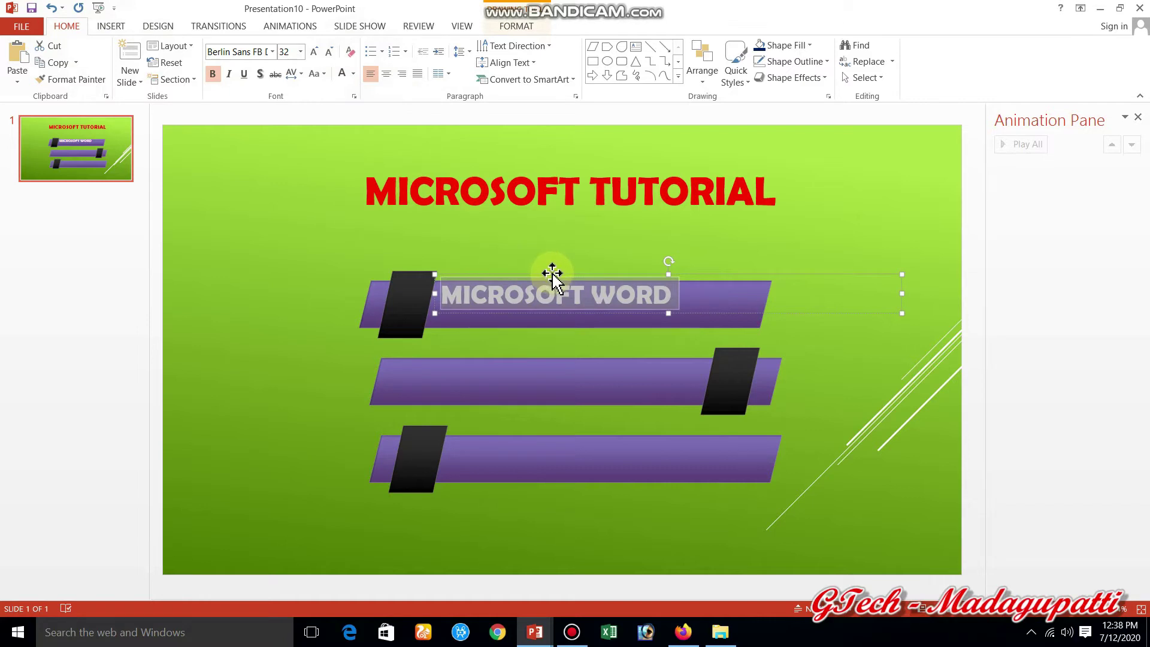
pyautogui.moveTo(552, 278); pyautogui.dragTo(620, 286)
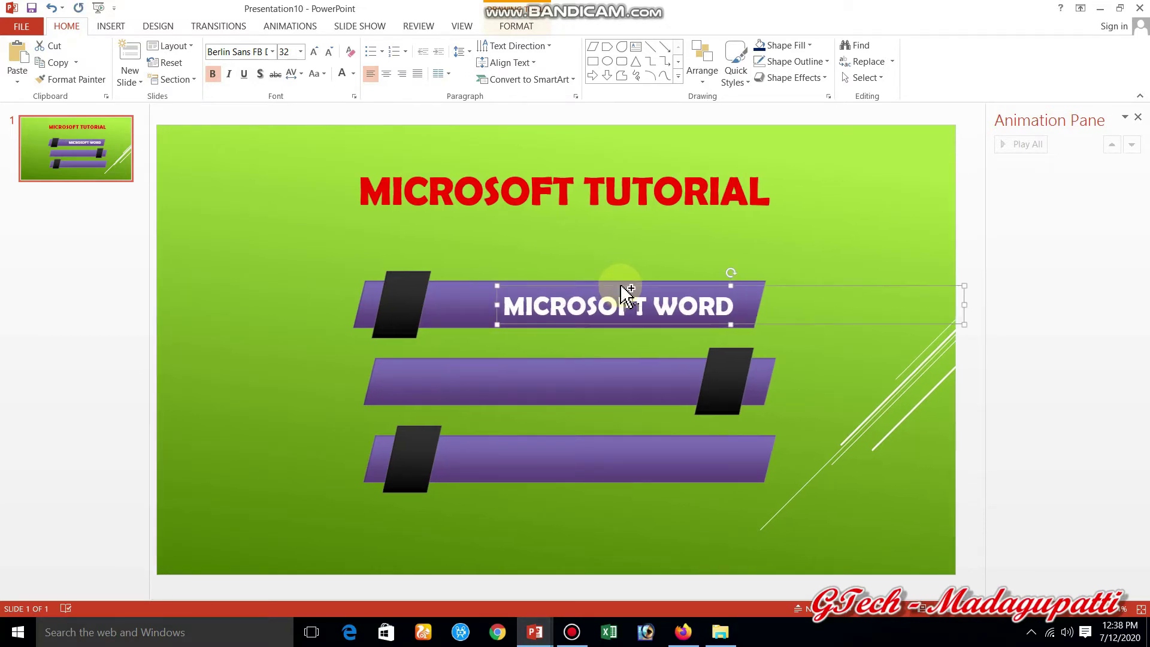
# Step: Copy the WORD label onto the second bar, retype it as 'MICROSOFT POWERPOINT', and nudge it left
pyautogui.hotkey('ctrl', 'v')
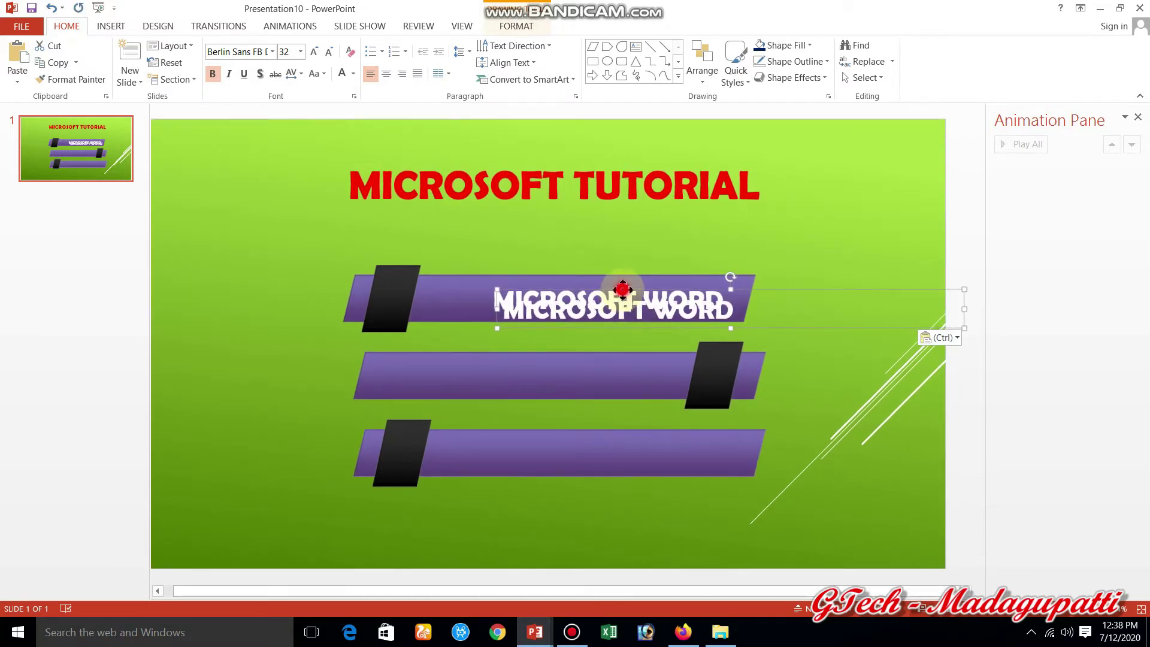
pyautogui.moveTo(623, 290); pyautogui.dragTo(511, 363)
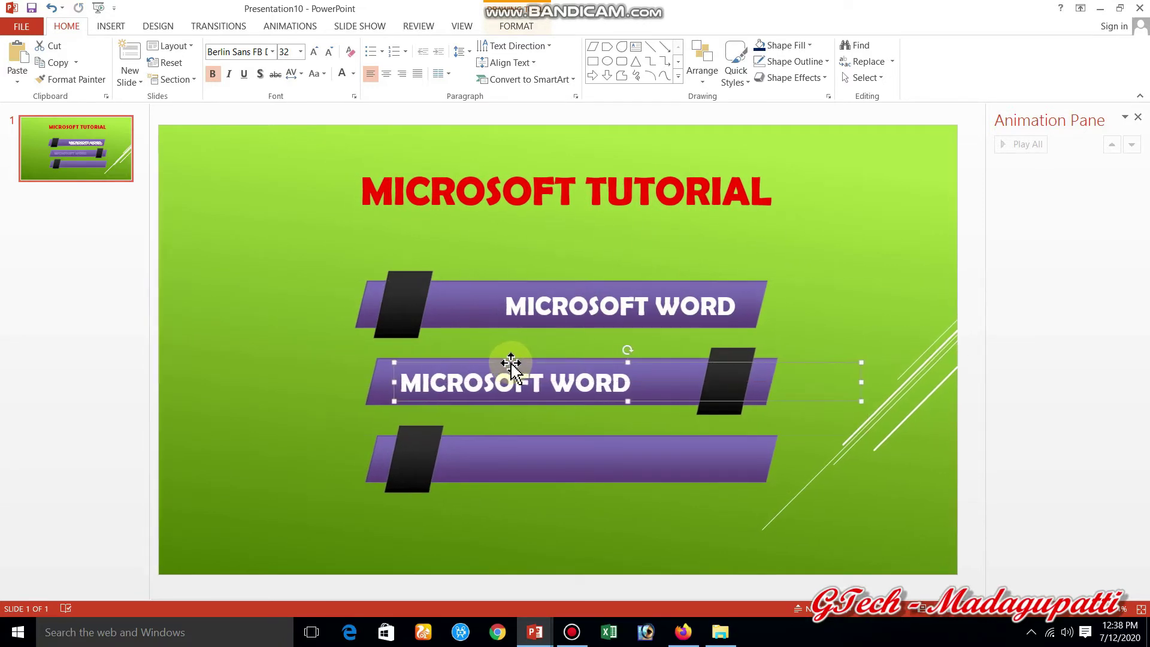
pyautogui.click(547, 382)
pyautogui.press('Delete')
pyautogui.press('Delete')
pyautogui.press('Delete')
pyautogui.press('Delete')
pyautogui.write('POWER')
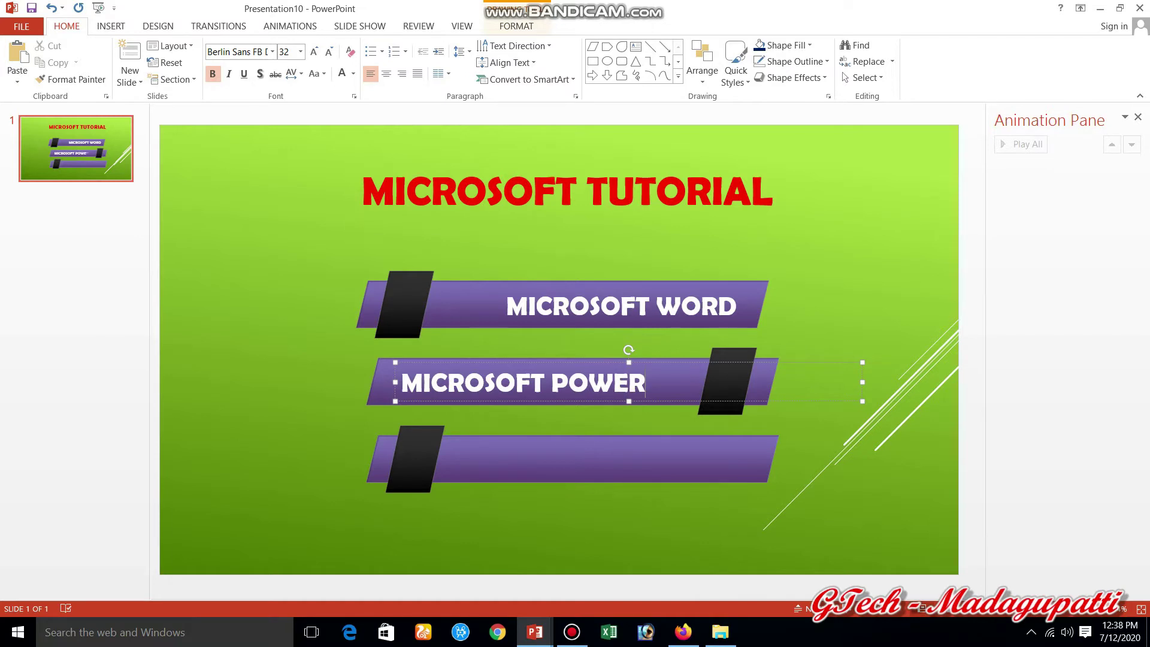
pyautogui.write('POINT')
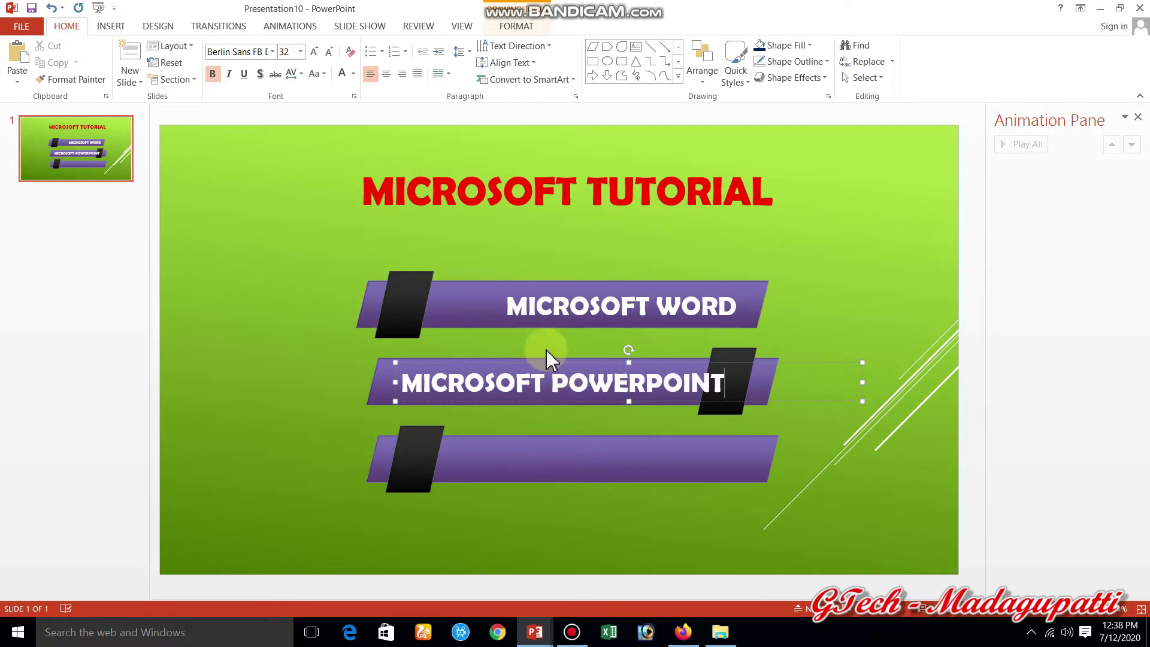
pyautogui.moveTo(603, 359); pyautogui.dragTo(586, 360)
# Step: Paste another copy of the WORD label onto the third bar and begin retyping it as EXCEL
pyautogui.hotkey('ctrl', 'v')
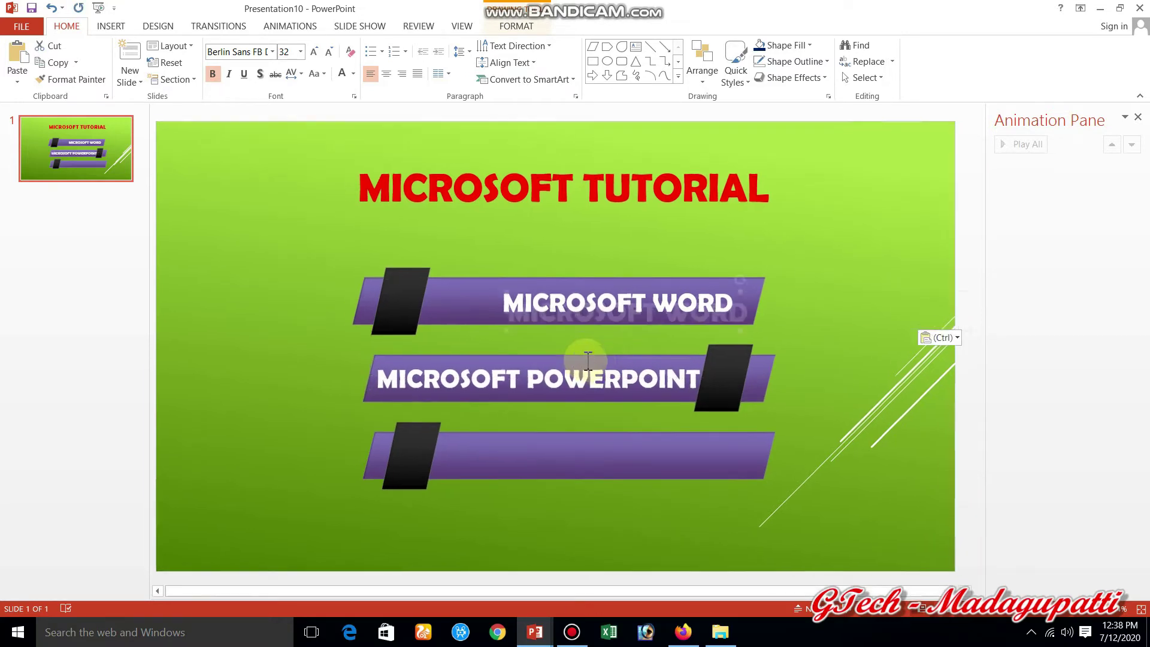
pyautogui.moveTo(711, 289); pyautogui.dragTo(847, 464)
pyautogui.click(663, 455)
pyautogui.write('EXCEL')
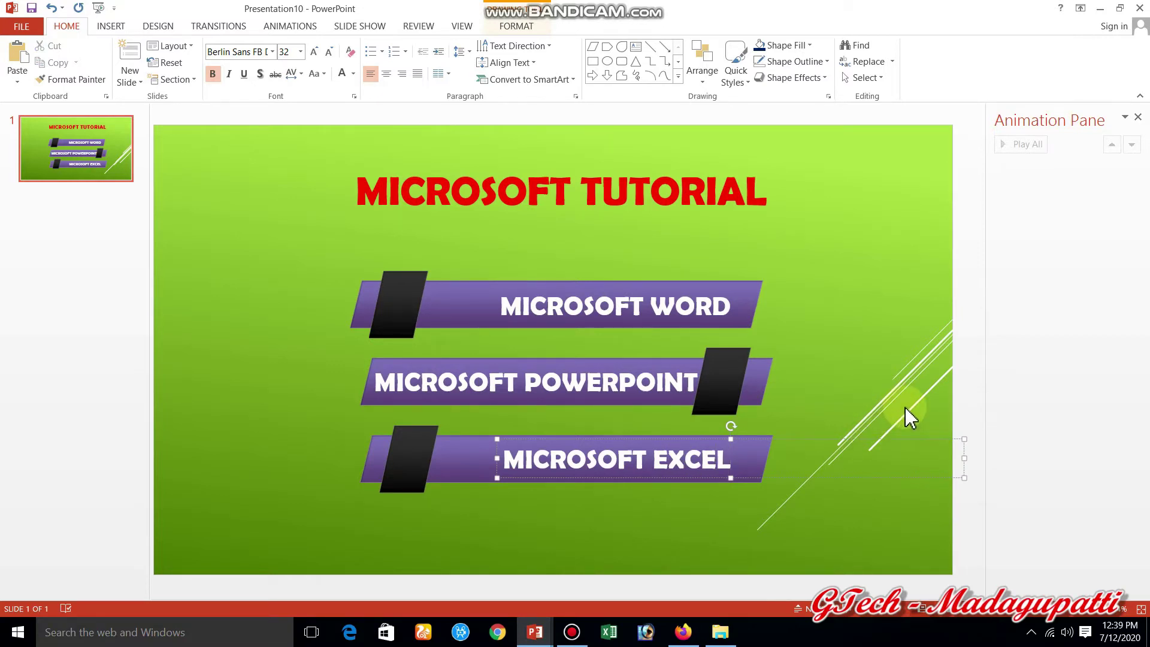
pyautogui.click(905, 408)
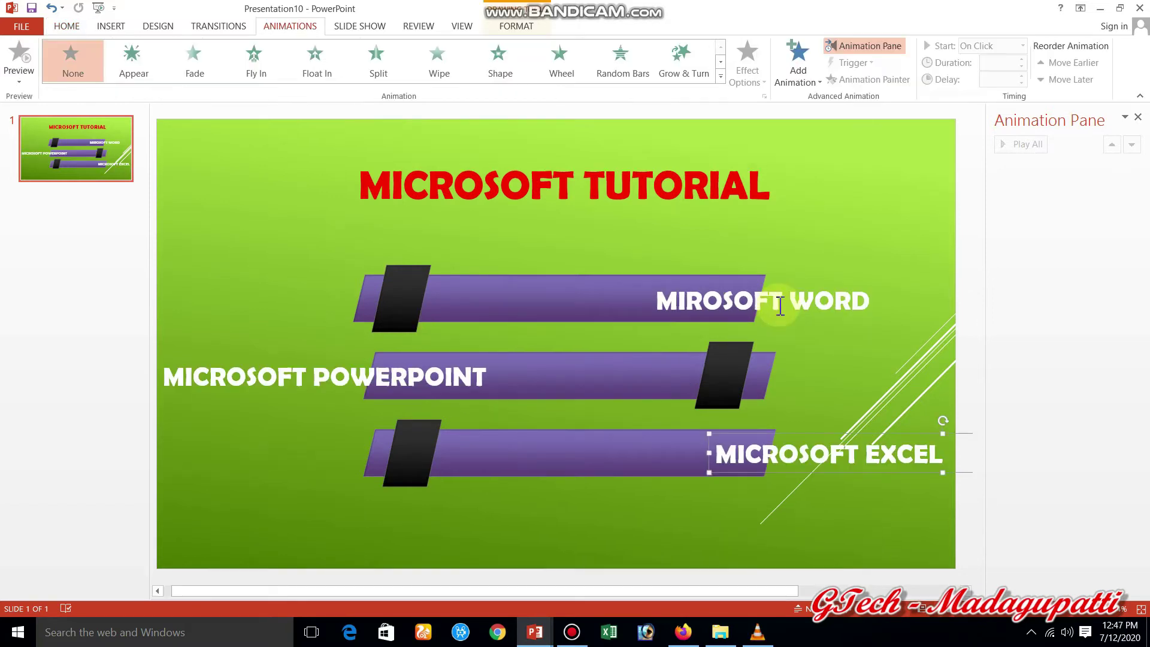
# Step: Select the WORD label on the top bar
pyautogui.click(784, 297)
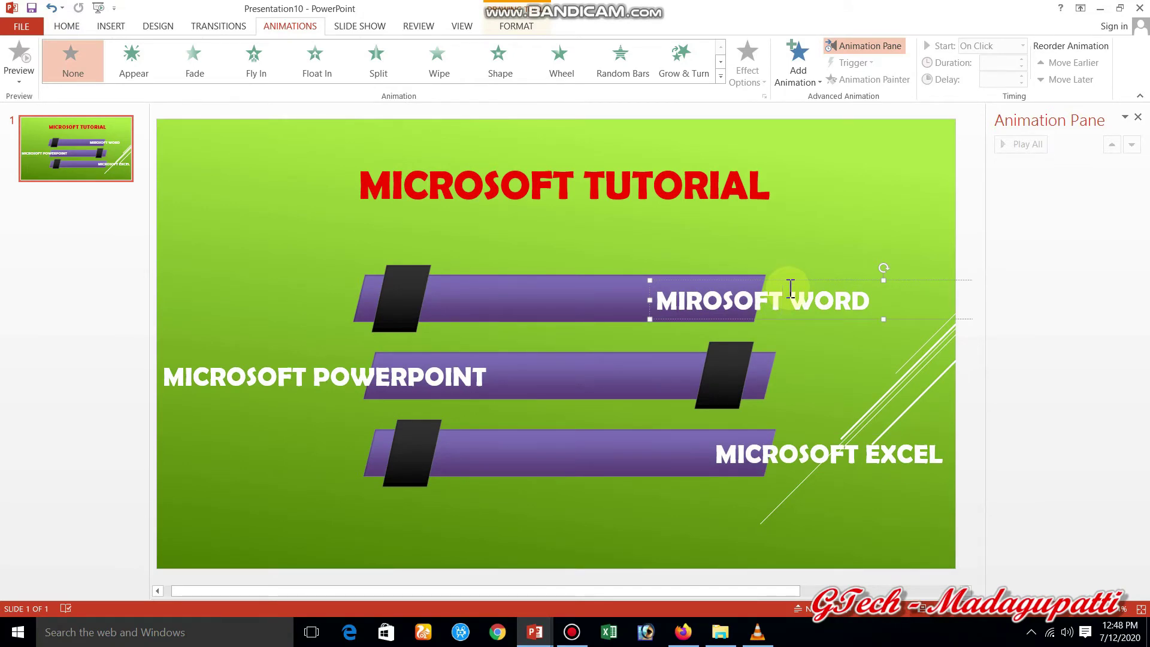
# Step: Give the black tab on the WORD bar a Lines motion path ending at the WORD label
pyautogui.click(609, 242)
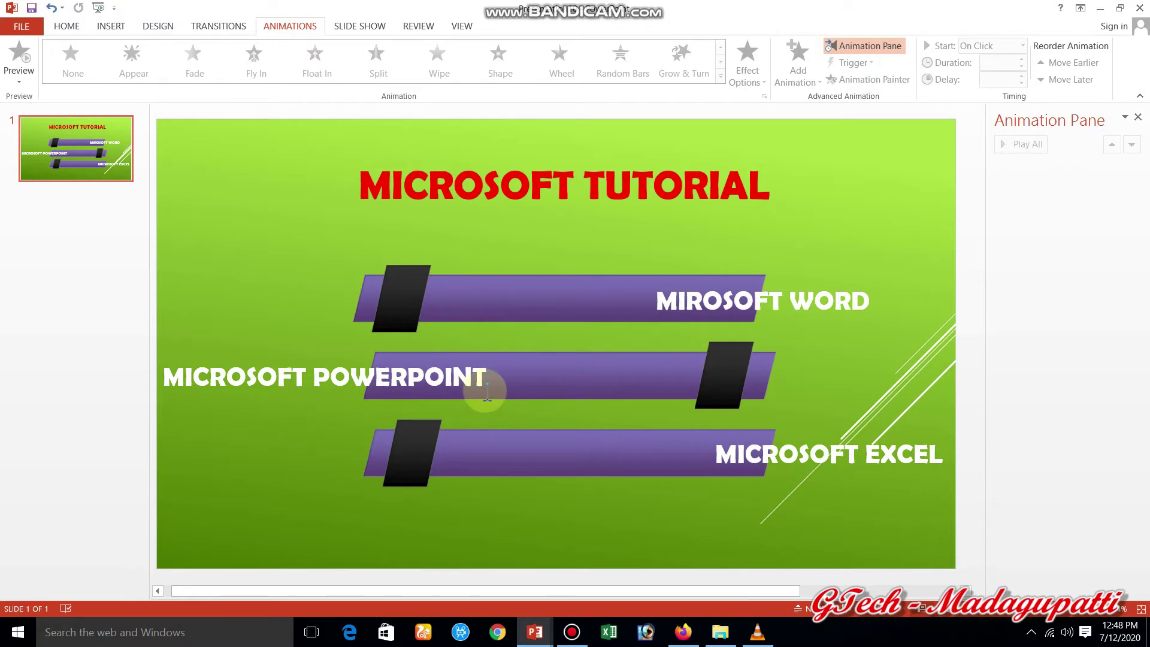
pyautogui.click(417, 288)
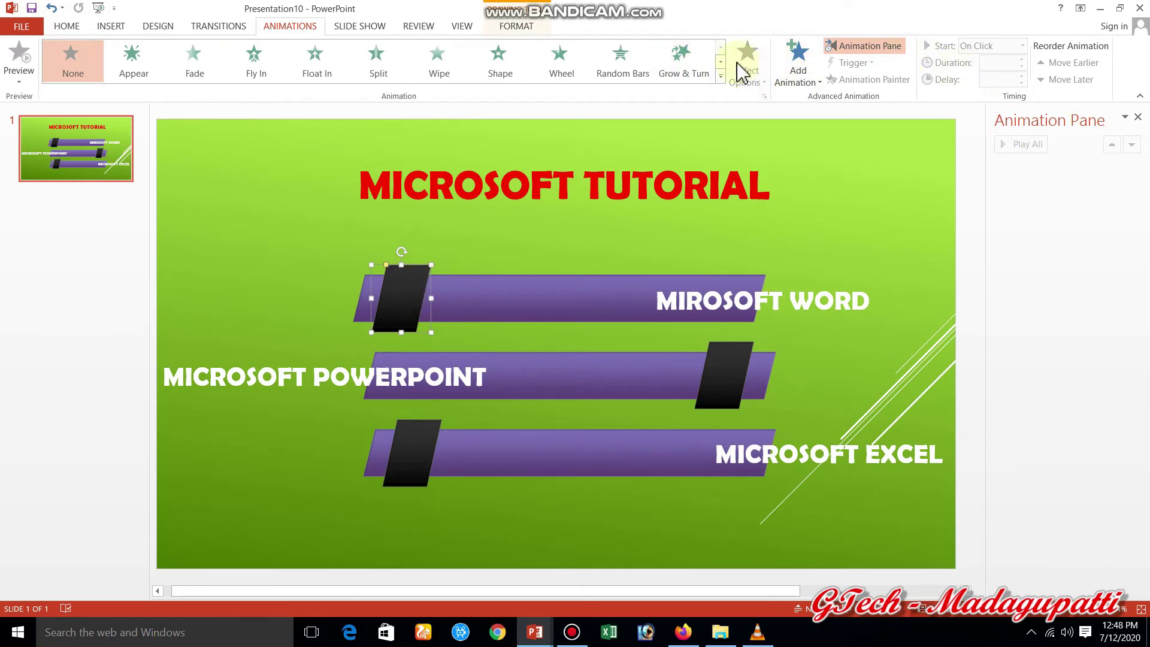
pyautogui.click(721, 78)
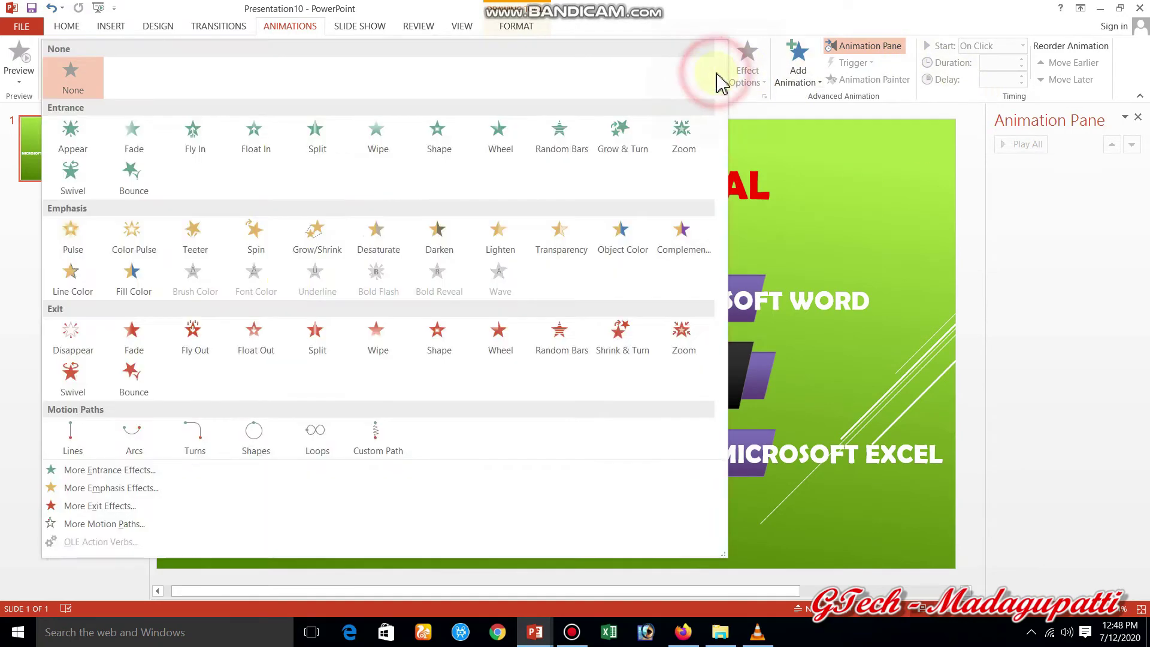
pyautogui.click(78, 440)
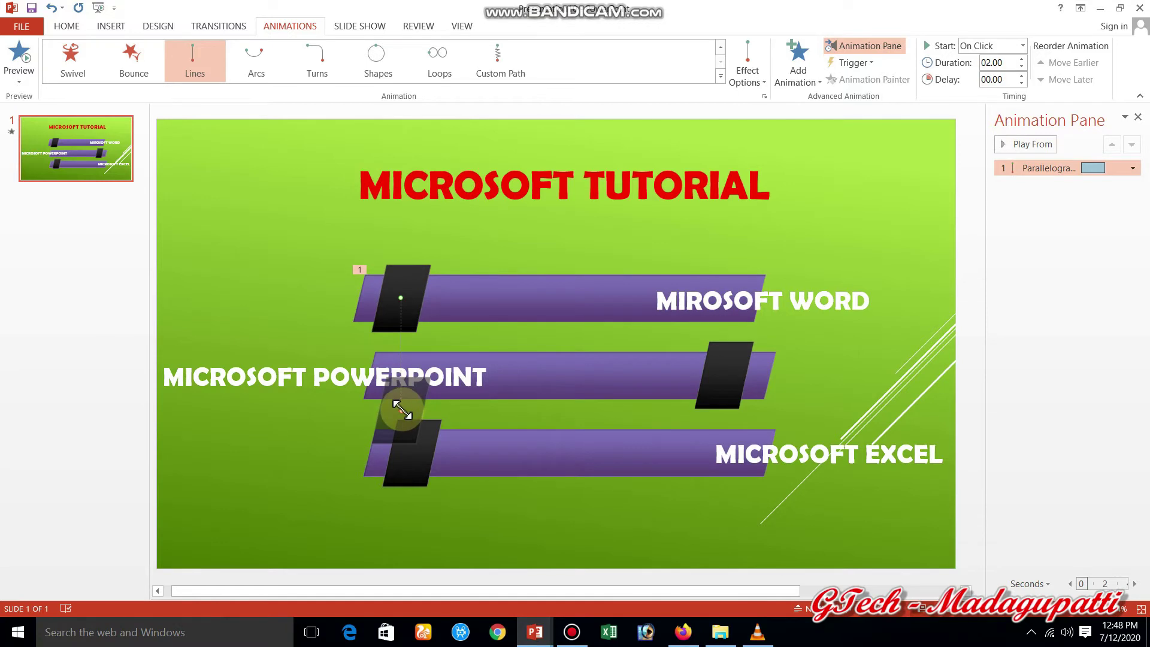
pyautogui.moveTo(401, 411); pyautogui.dragTo(712, 301)
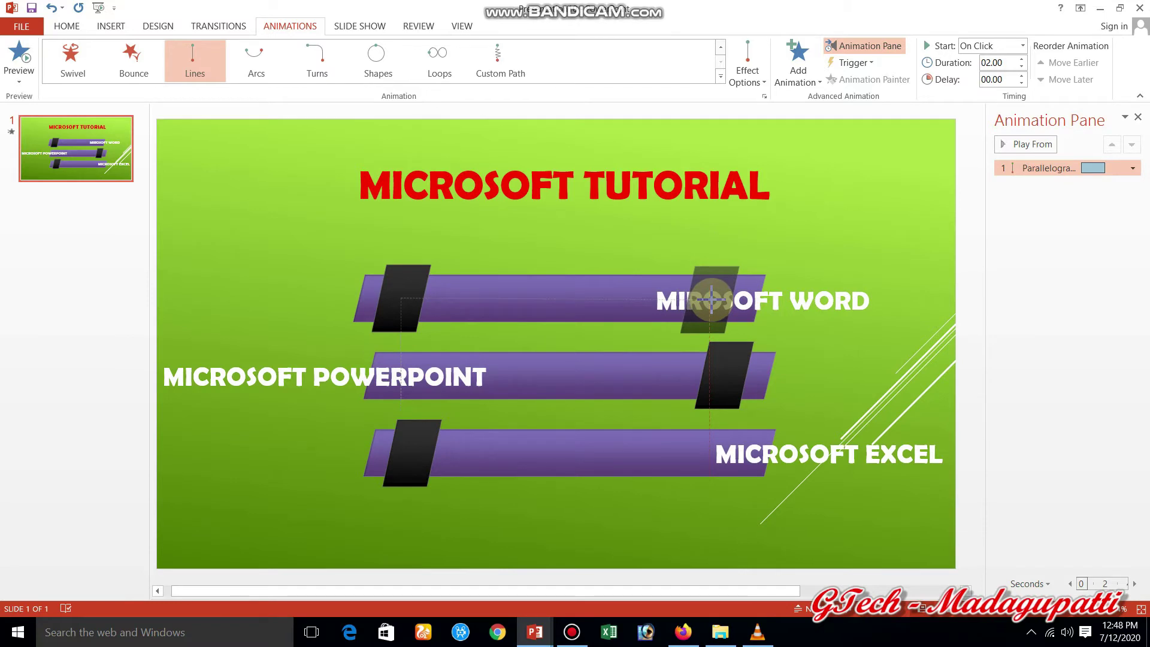
pyautogui.moveTo(712, 300); pyautogui.dragTo(712, 301)
pyautogui.click(846, 230)
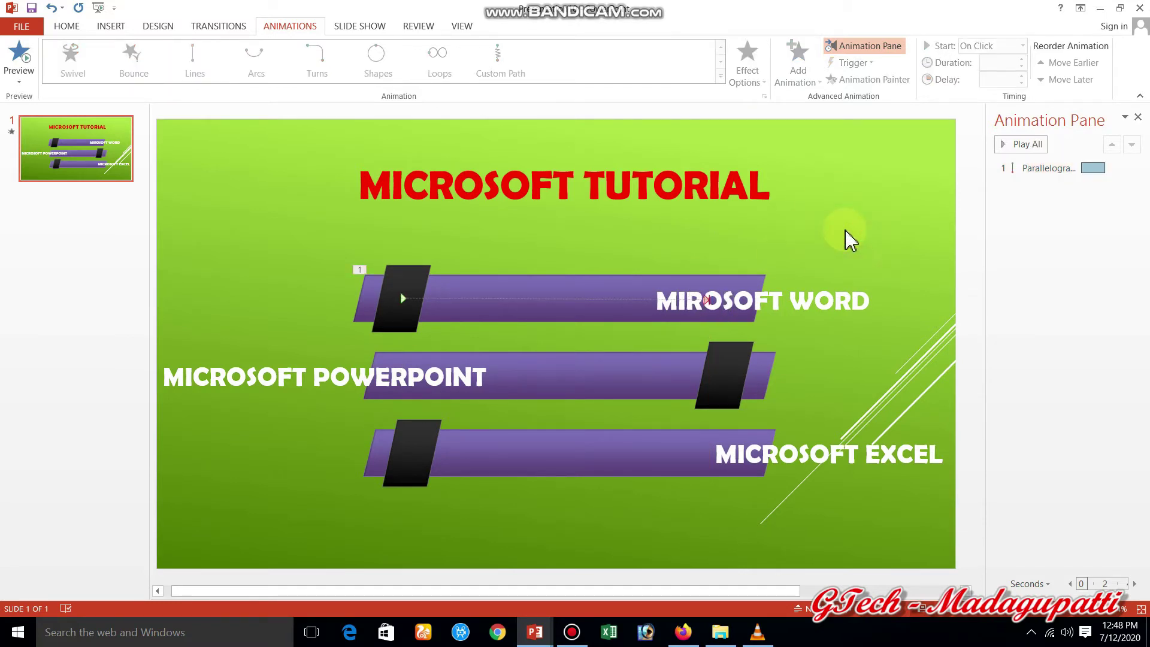
pyautogui.click(422, 303)
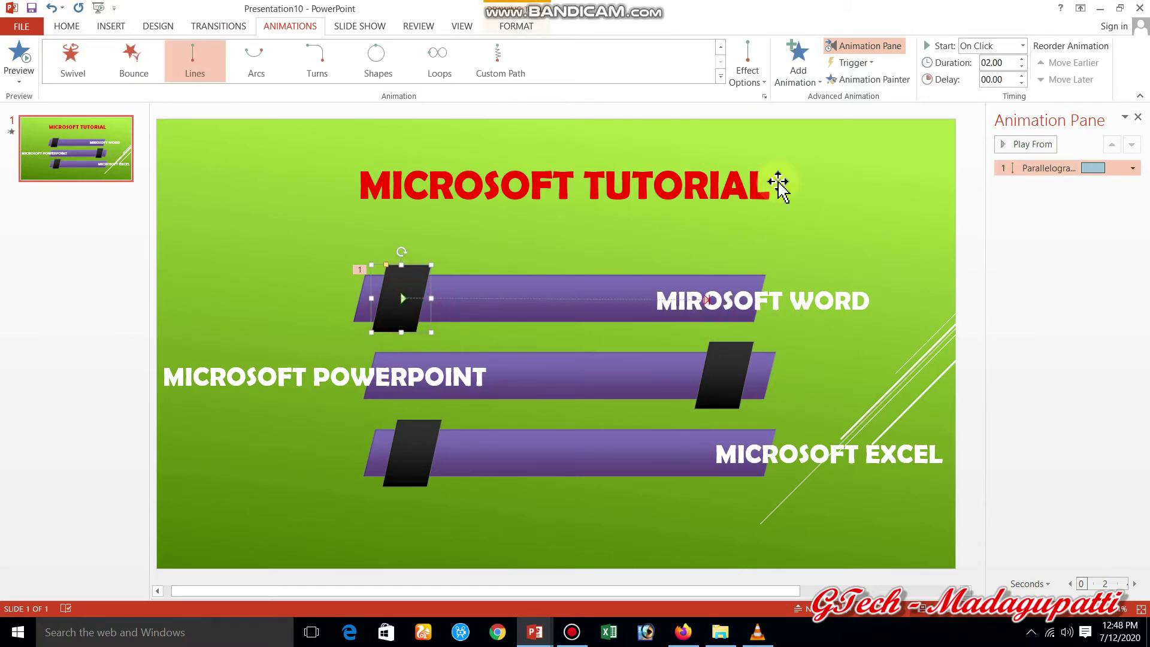
# Step: Set the tab animation's duration to 00.20 seconds
pyautogui.moveTo(1010, 66); pyautogui.dragTo(980, 64)
pyautogui.press('BackSpace')
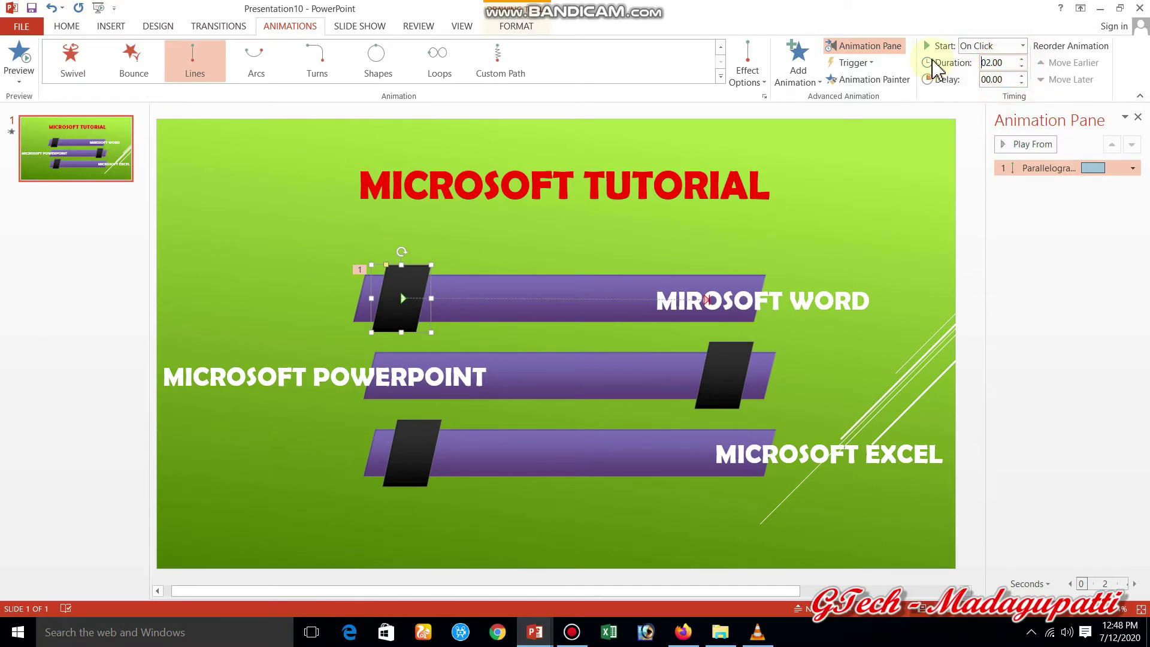
pyautogui.write('.20')
pyautogui.press('Return')
pyautogui.click(807, 298)
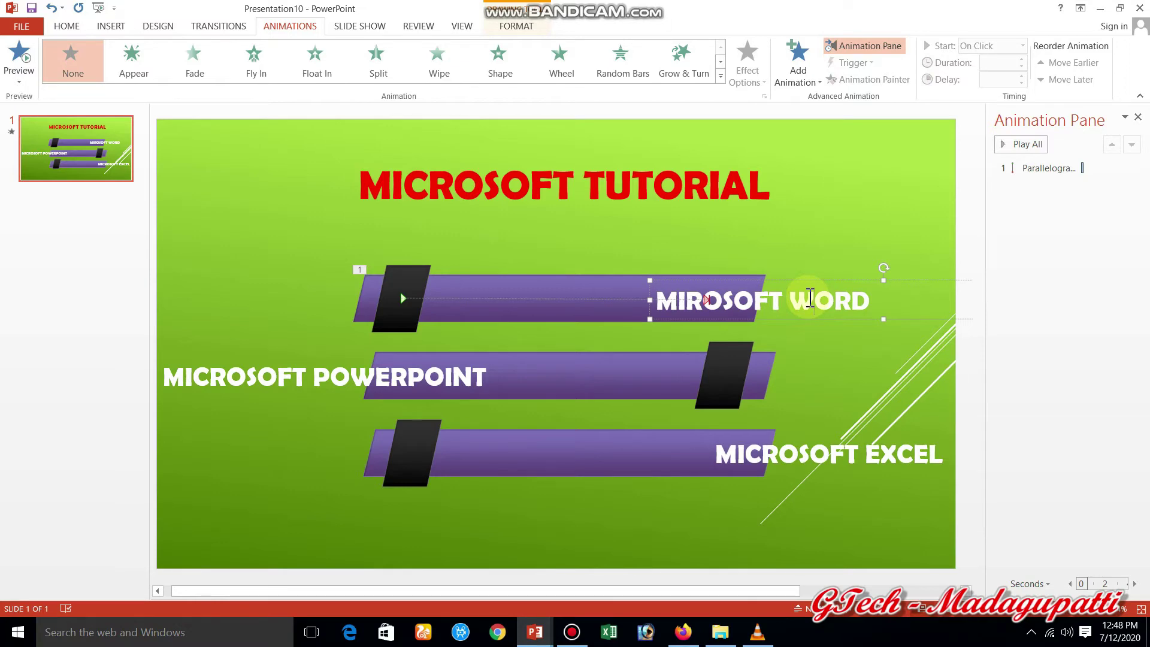
# Step: Give the WORD label a Lines motion path ending on the top bar, starting With Previous
pyautogui.click(788, 82)
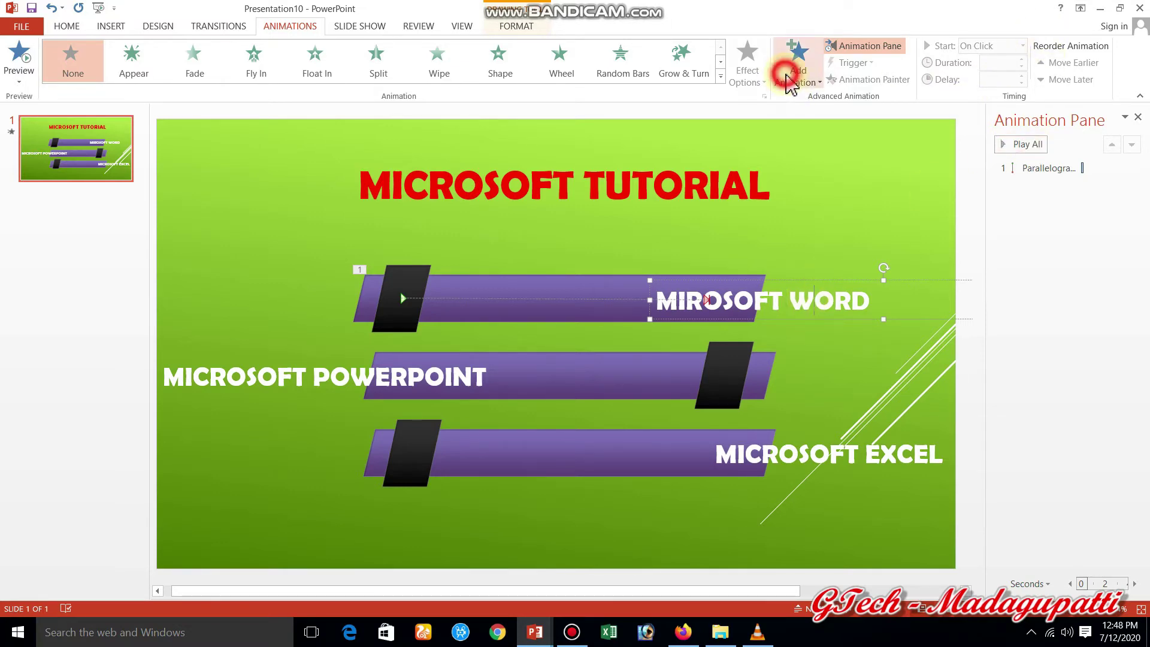
pyautogui.click(1084, 323)
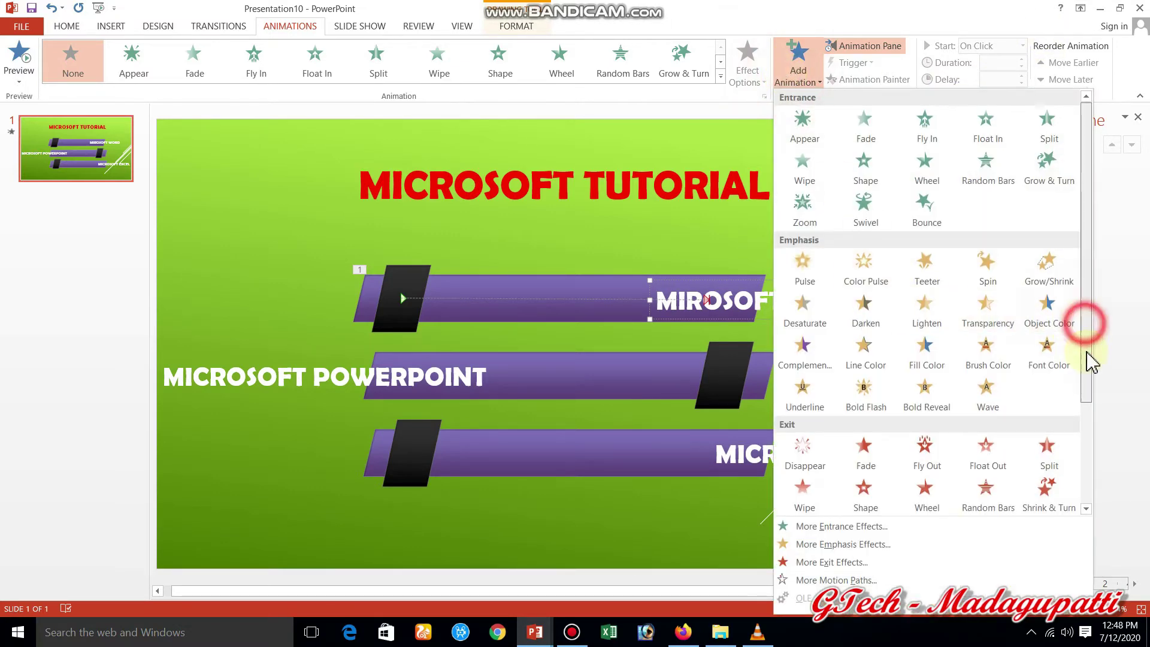
pyautogui.moveTo(1091, 361); pyautogui.dragTo(1088, 419)
pyautogui.click(788, 442)
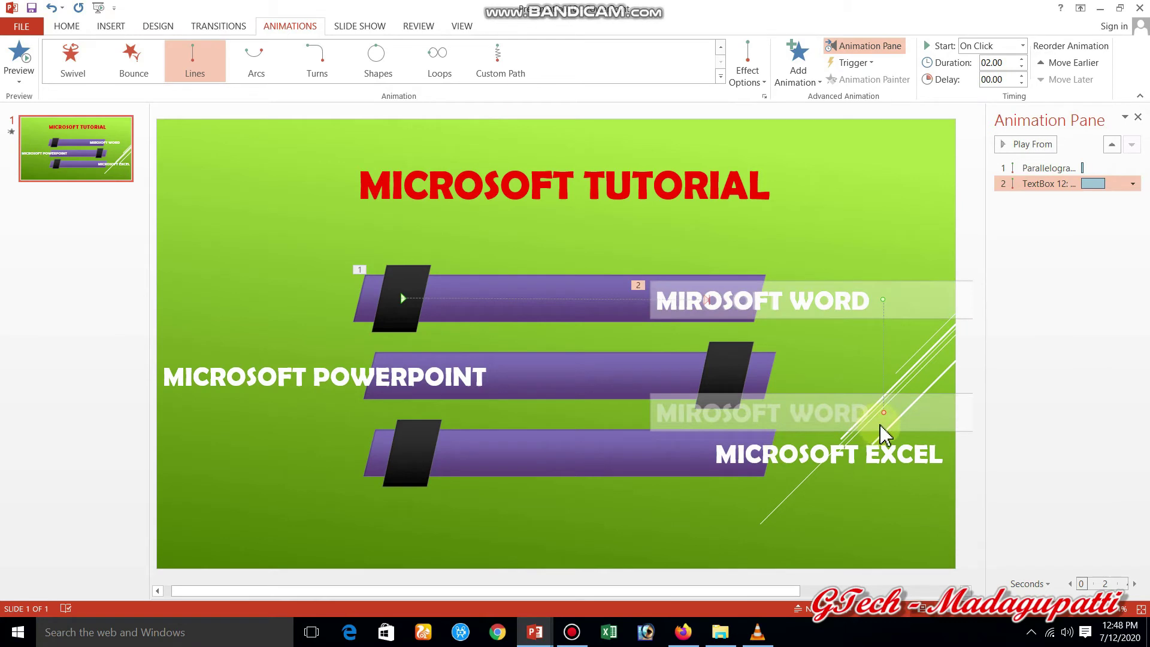
pyautogui.moveTo(883, 413); pyautogui.dragTo(643, 299)
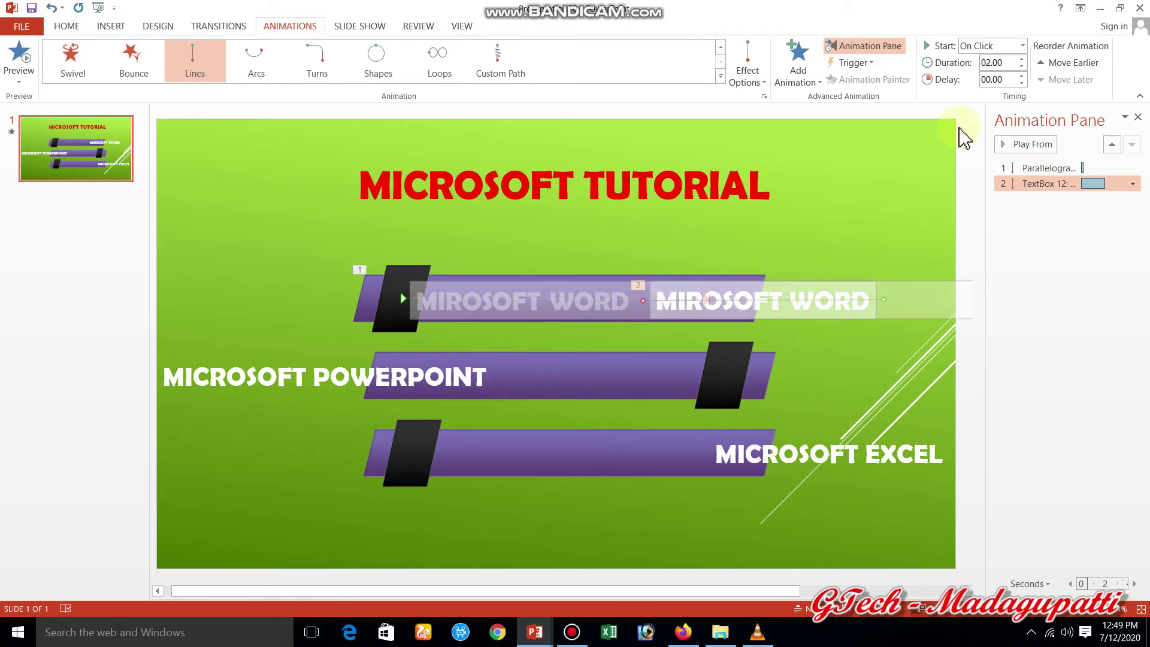
pyautogui.click(1022, 46)
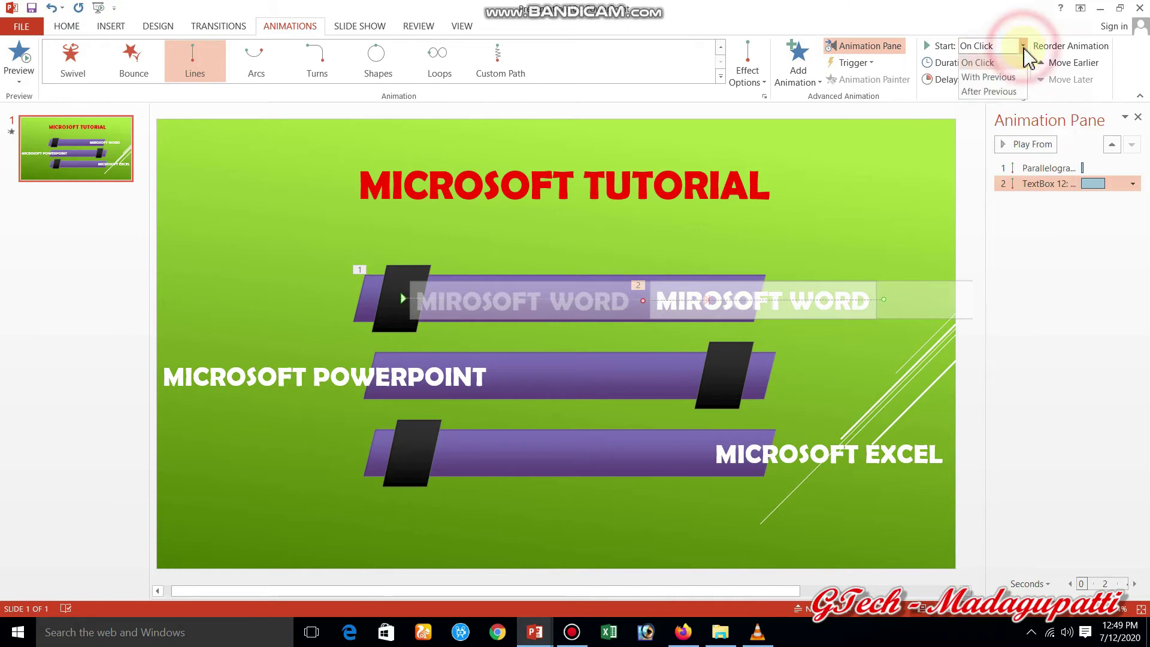
pyautogui.click(1014, 80)
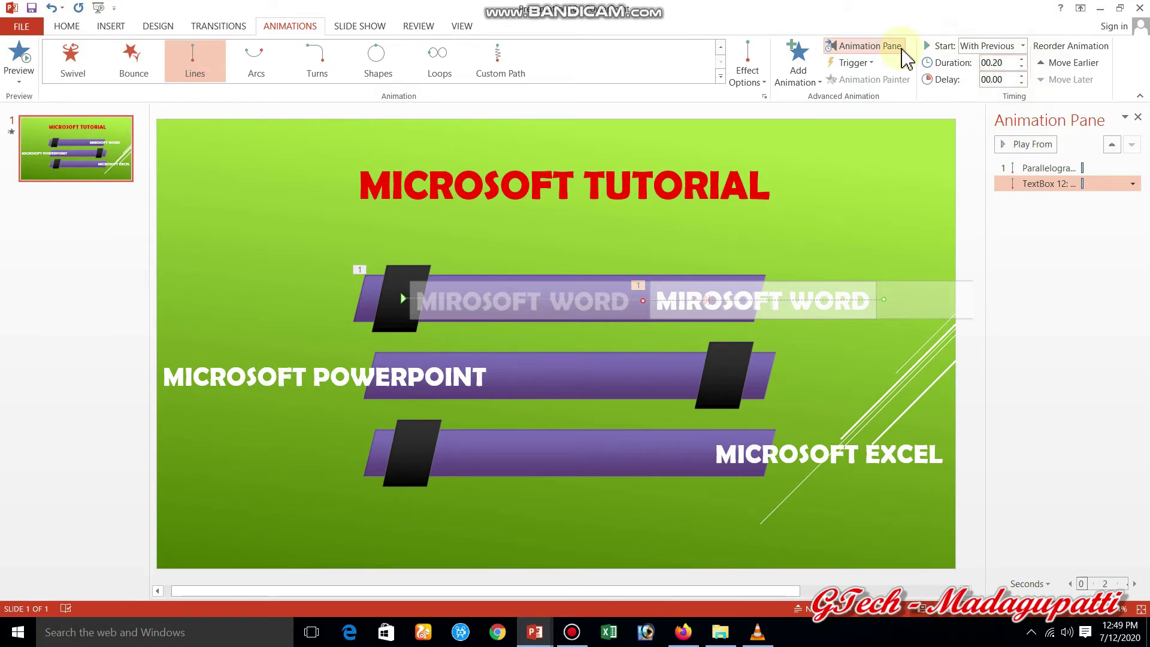
# Step: Preview the slide animations, replaying them from the tab's animation entry
pyautogui.click(1016, 147)
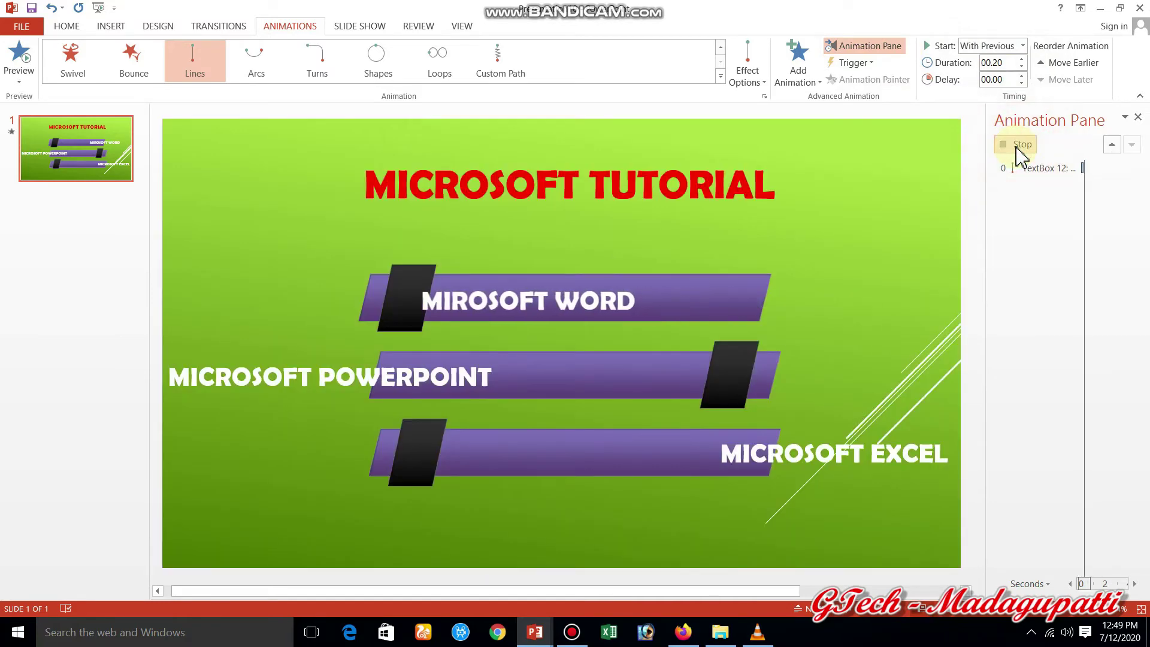
pyautogui.click(1017, 148)
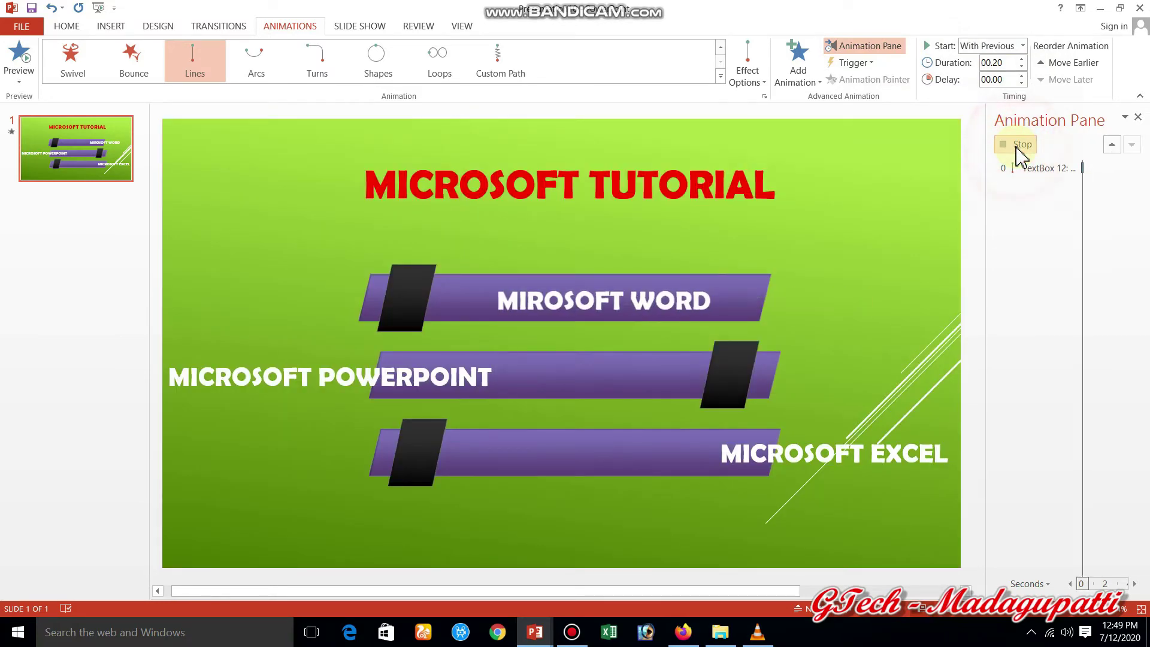
pyautogui.click(1018, 150)
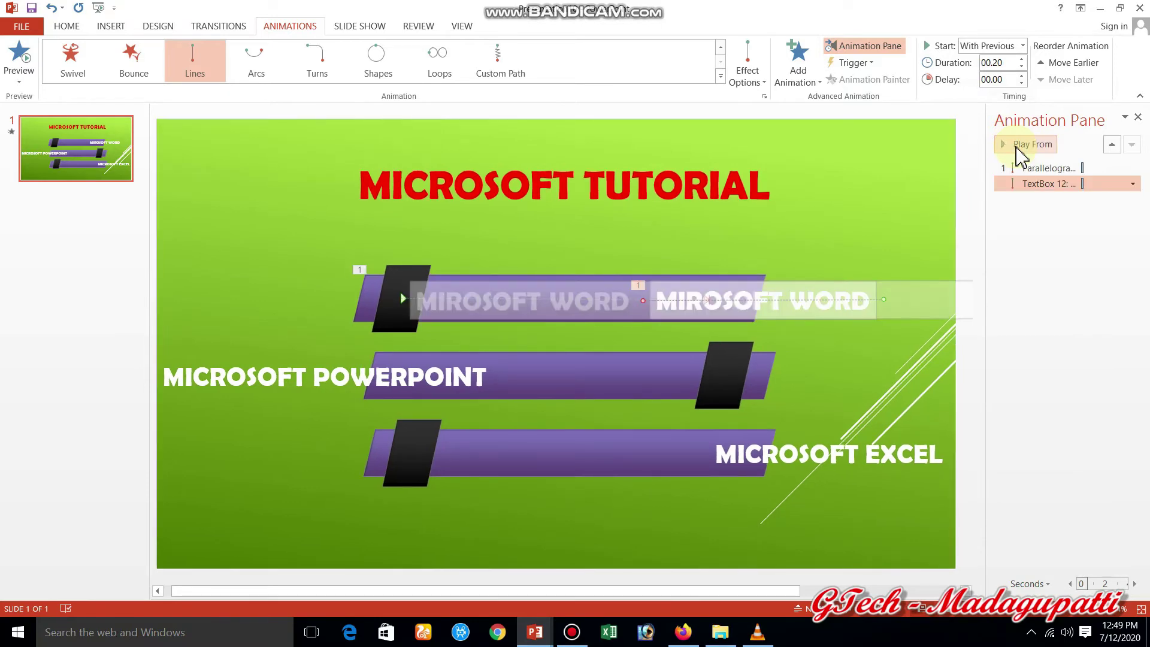
pyautogui.click(1033, 168)
pyautogui.click(1031, 146)
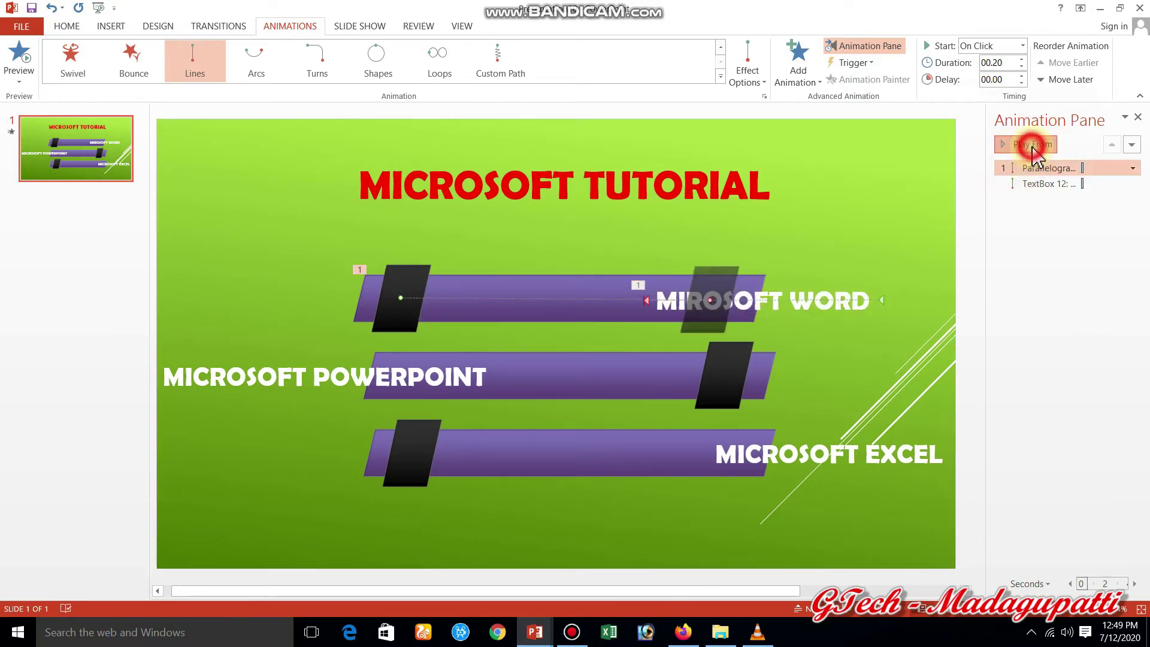
pyautogui.click(1034, 149)
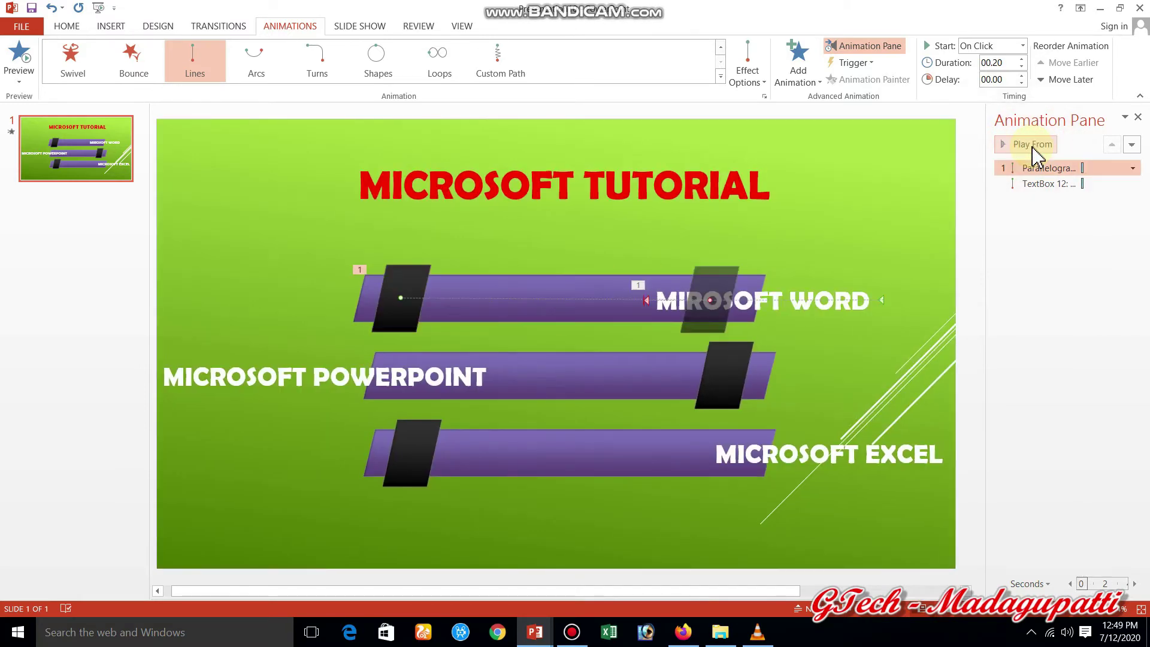
pyautogui.click(1034, 267)
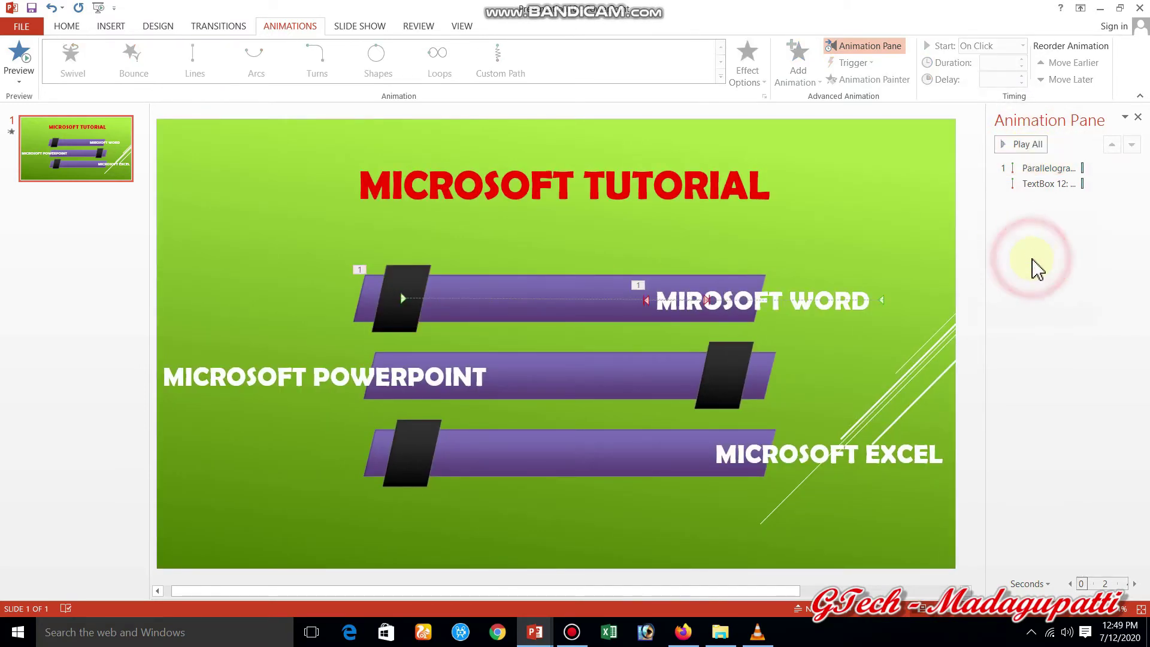
pyautogui.click(1042, 185)
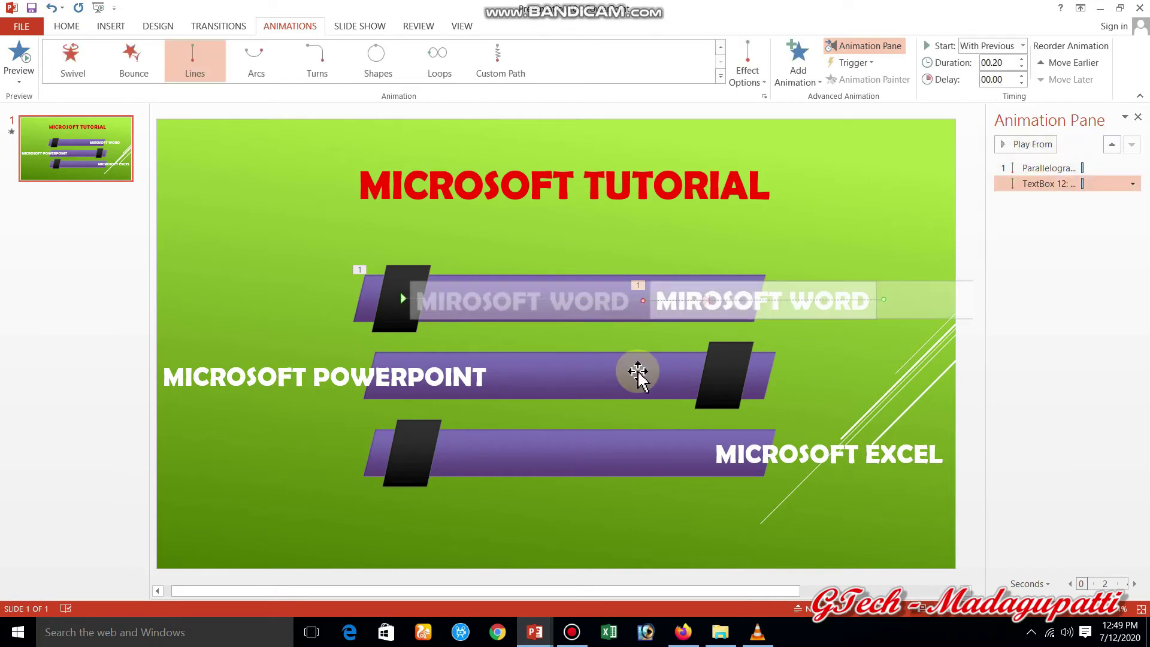
pyautogui.click(362, 372)
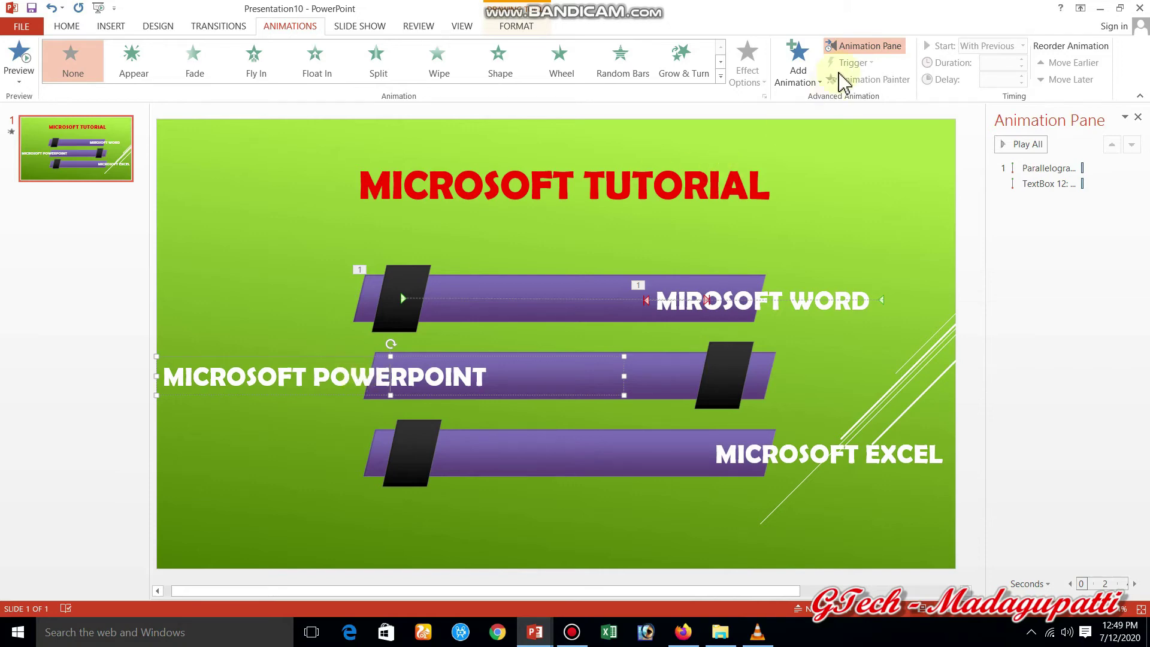
# Step: Give the POWERPOINT label a Lines path ending at the middle bar's right, starting After Previous
pyautogui.click(784, 89)
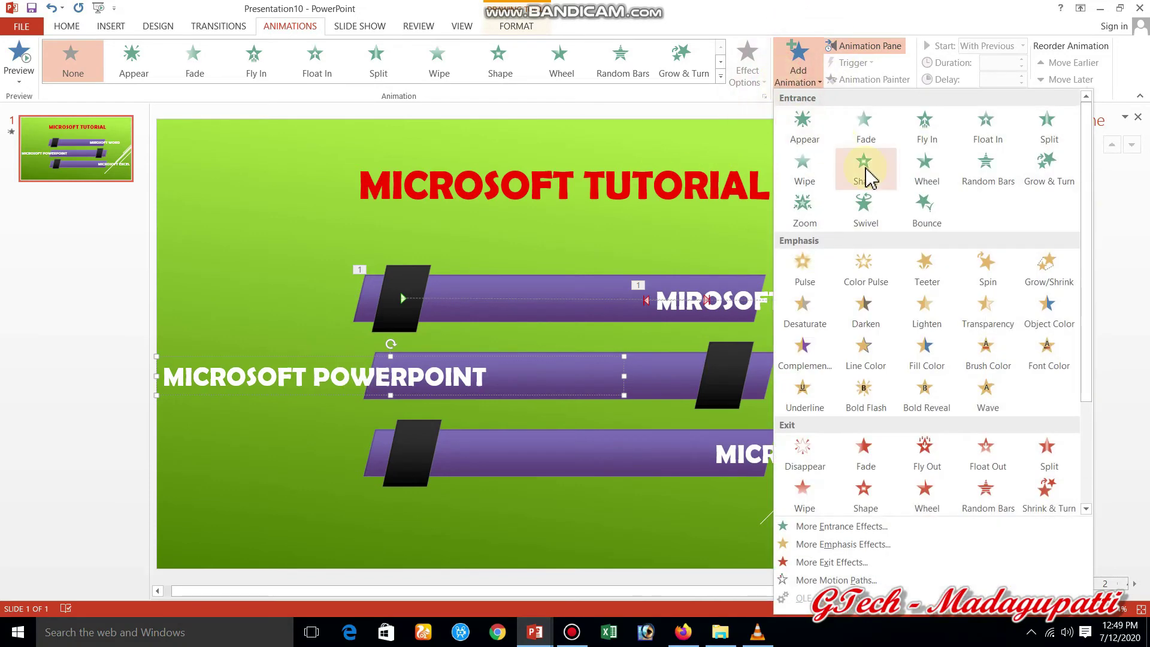
pyautogui.scroll(-3, 1087, 242)
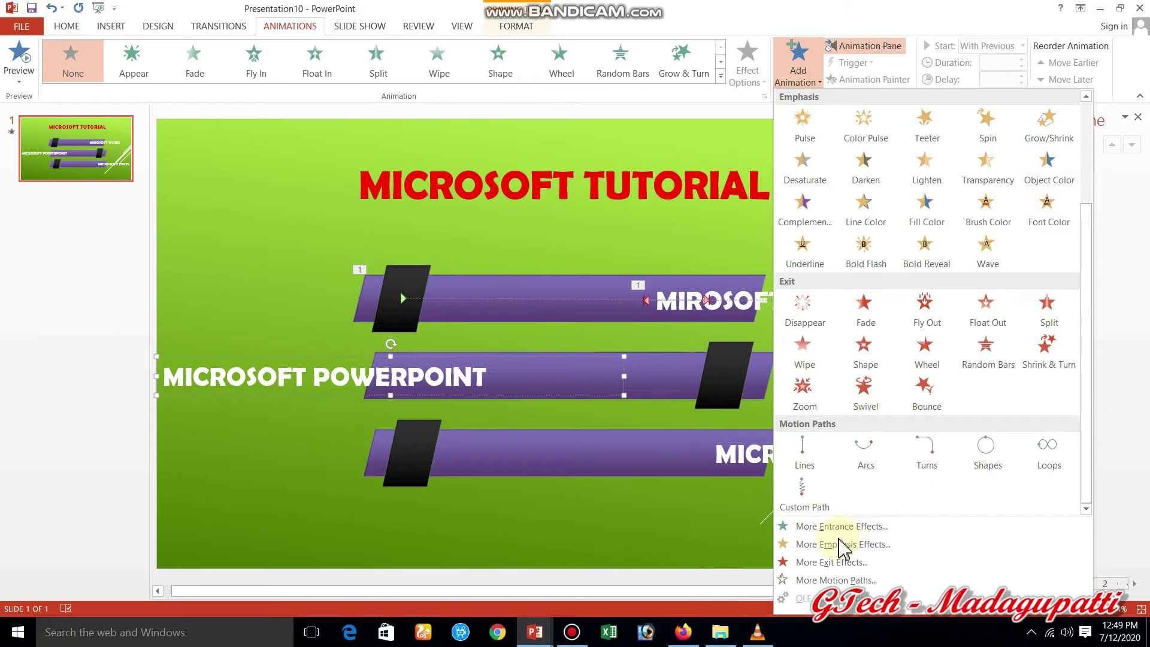
pyautogui.click(792, 463)
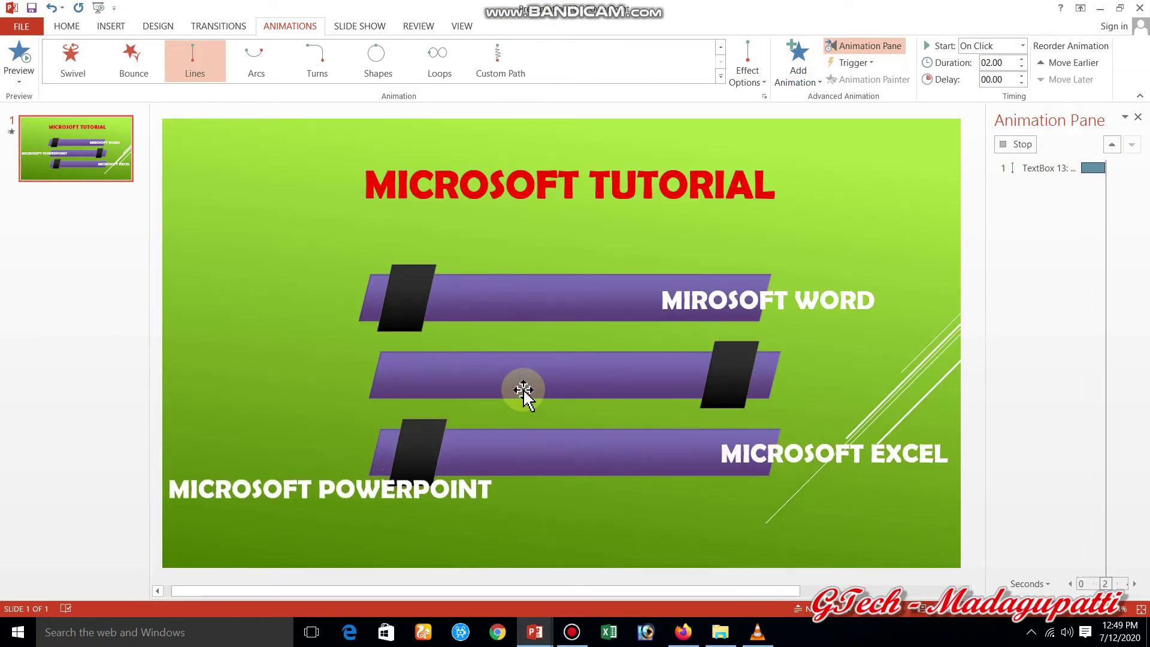
pyautogui.moveTo(390, 487); pyautogui.dragTo(645, 373)
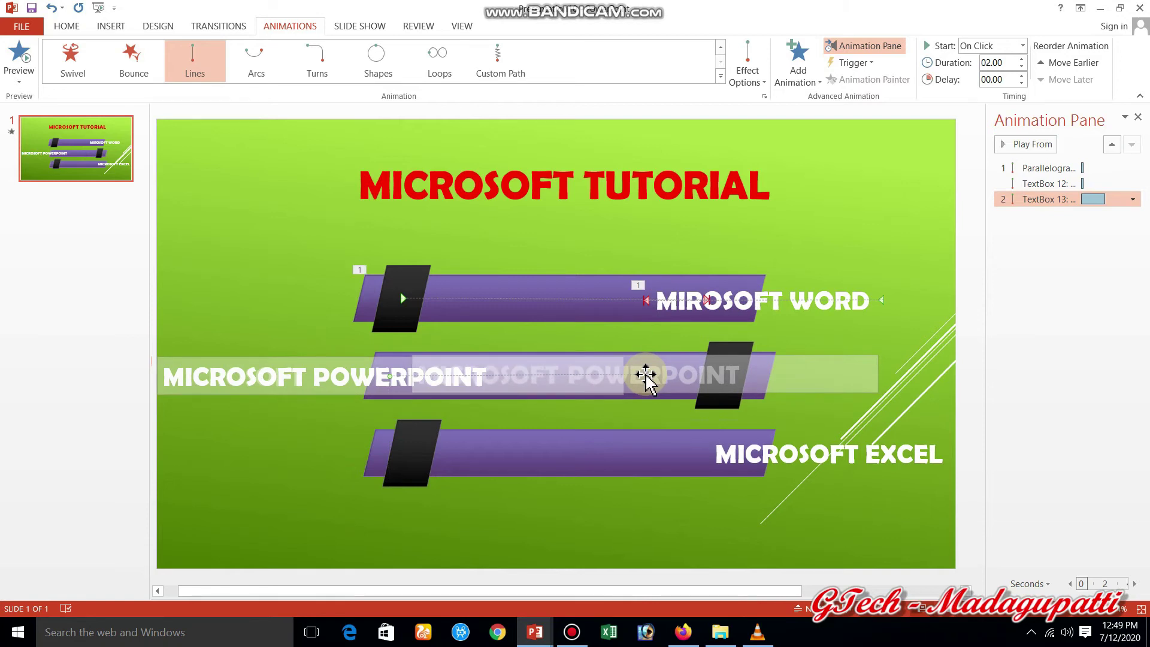
pyautogui.click(1022, 45)
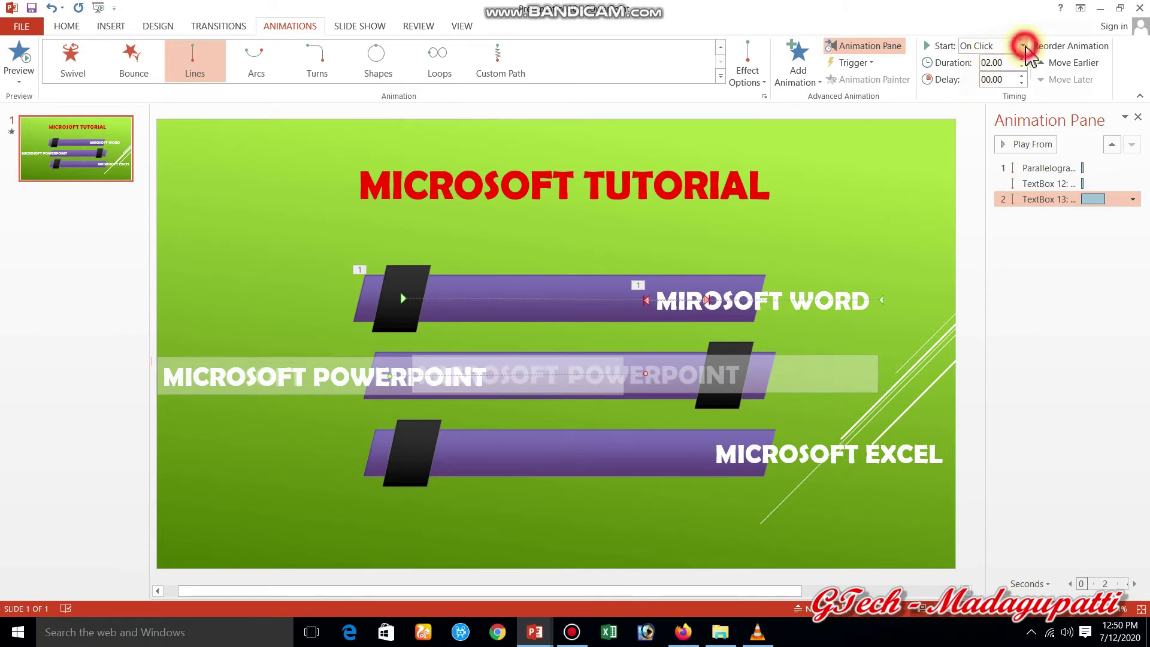
pyautogui.click(1010, 91)
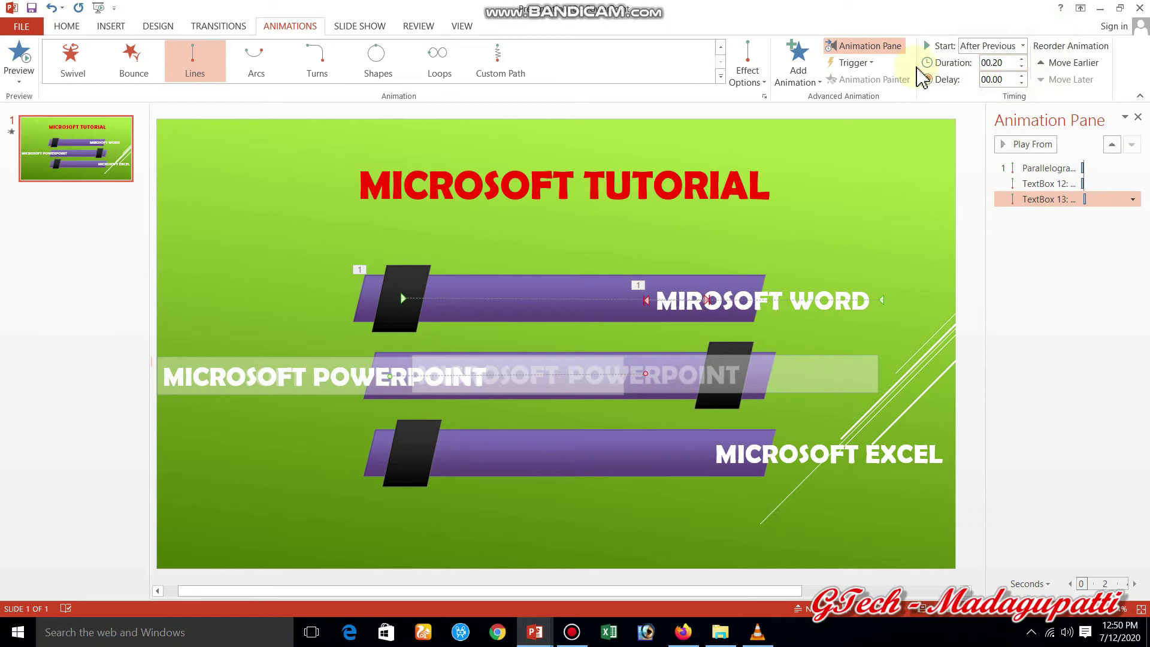
pyautogui.click(900, 333)
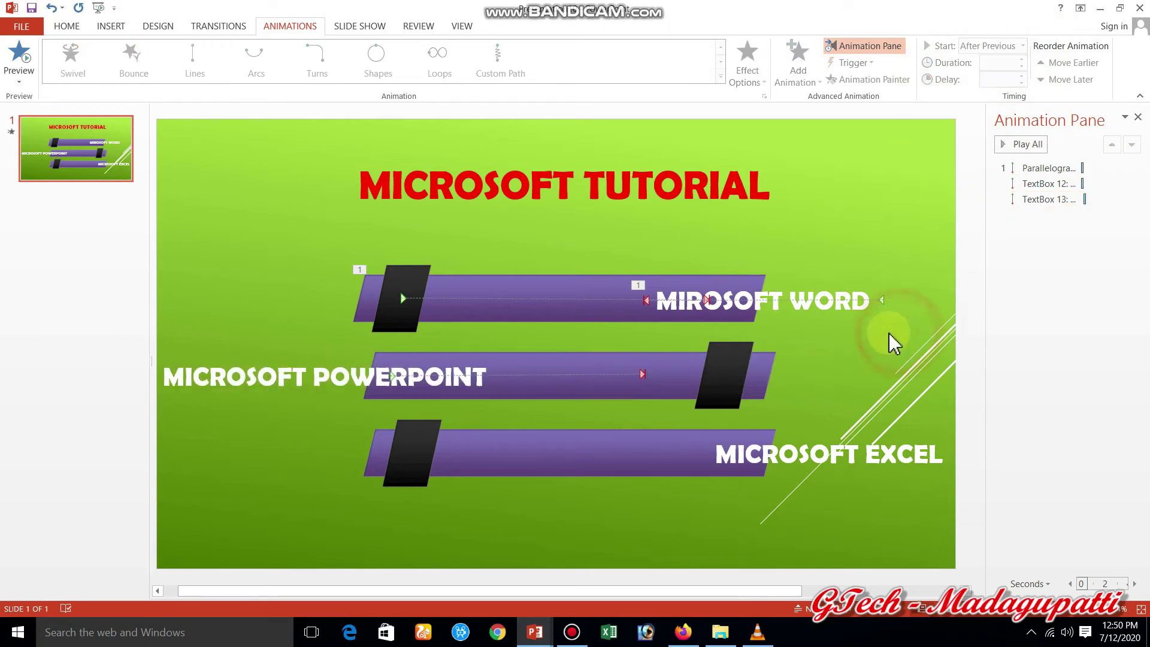
pyautogui.click(738, 359)
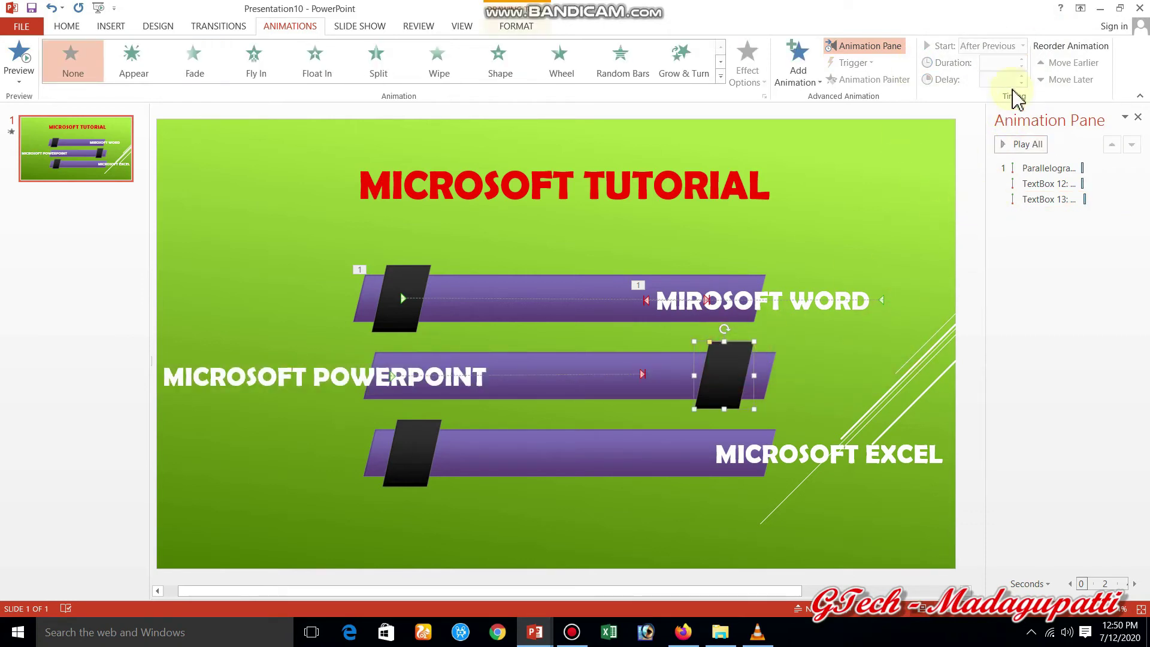
# Step: Add a Lines motion path to the middle black tab, ending at the bar's left end
pyautogui.click(797, 58)
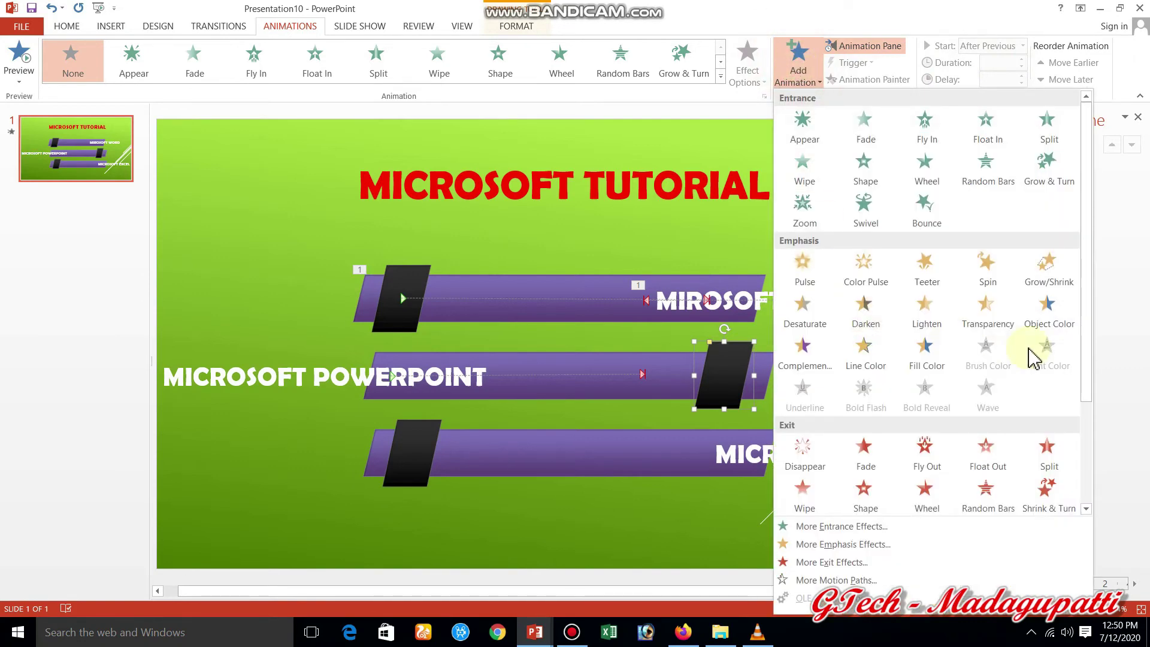
pyautogui.moveTo(1088, 329); pyautogui.dragTo(1108, 501)
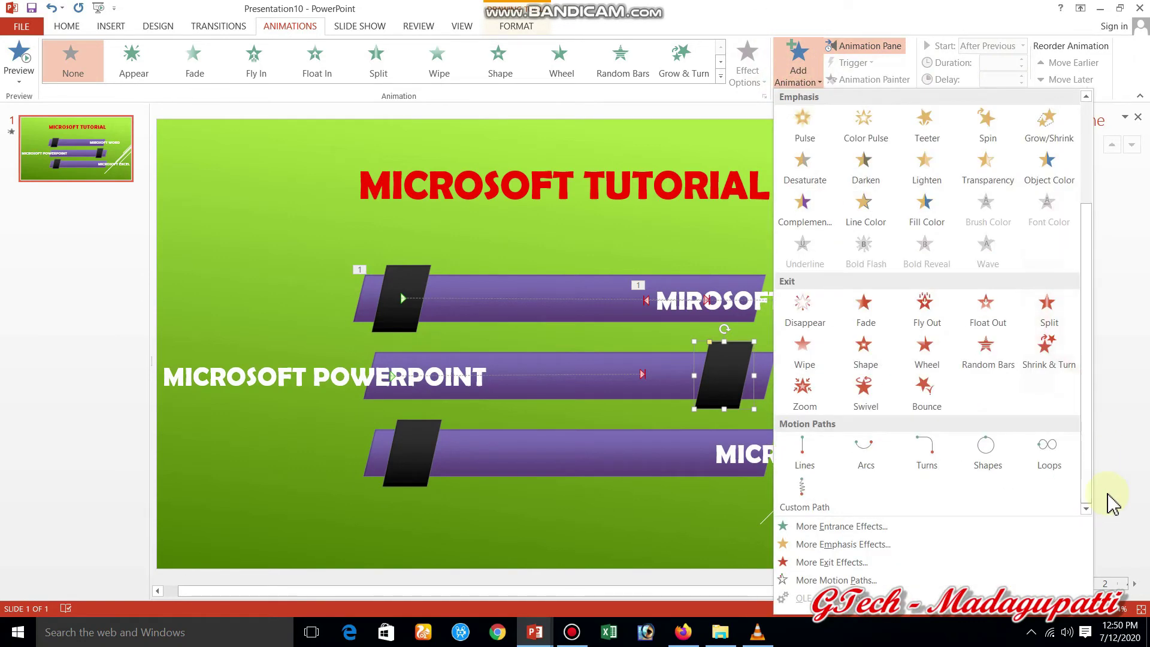
pyautogui.click(815, 457)
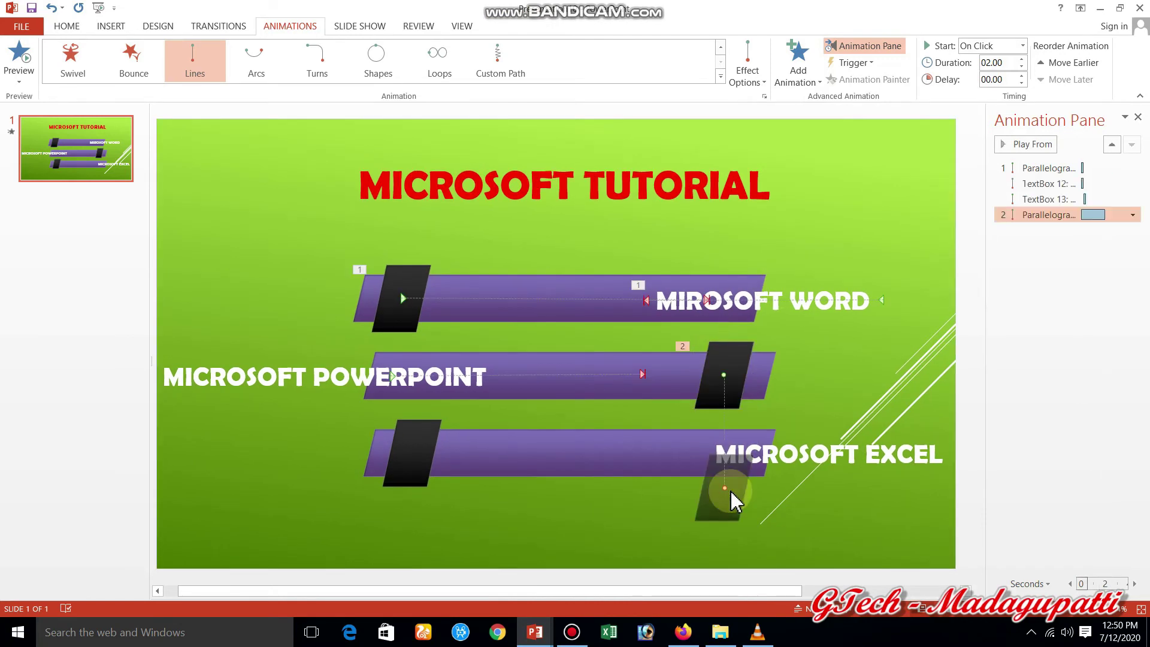
pyautogui.moveTo(723, 488); pyautogui.dragTo(390, 376)
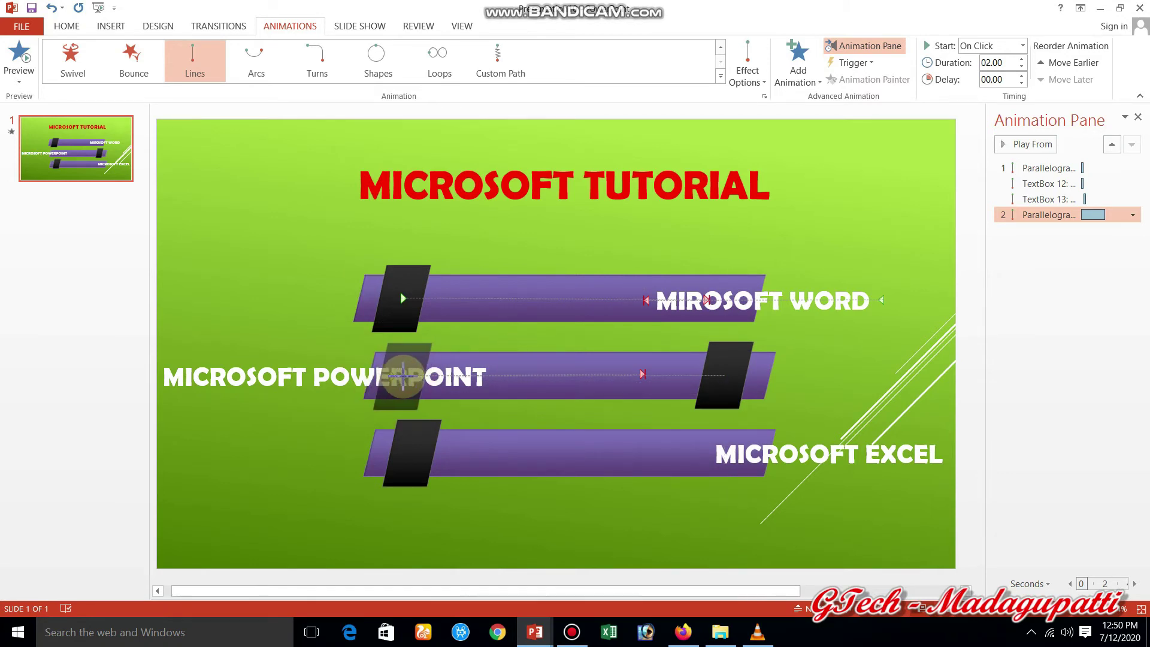
pyautogui.click(412, 377)
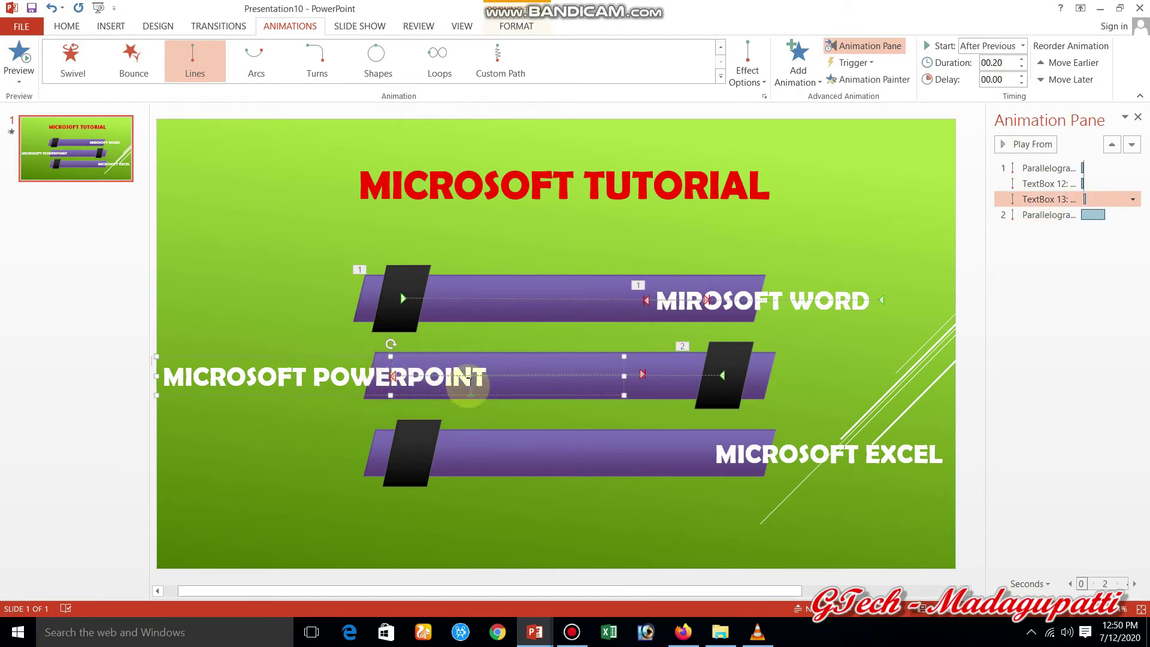
pyautogui.click(725, 405)
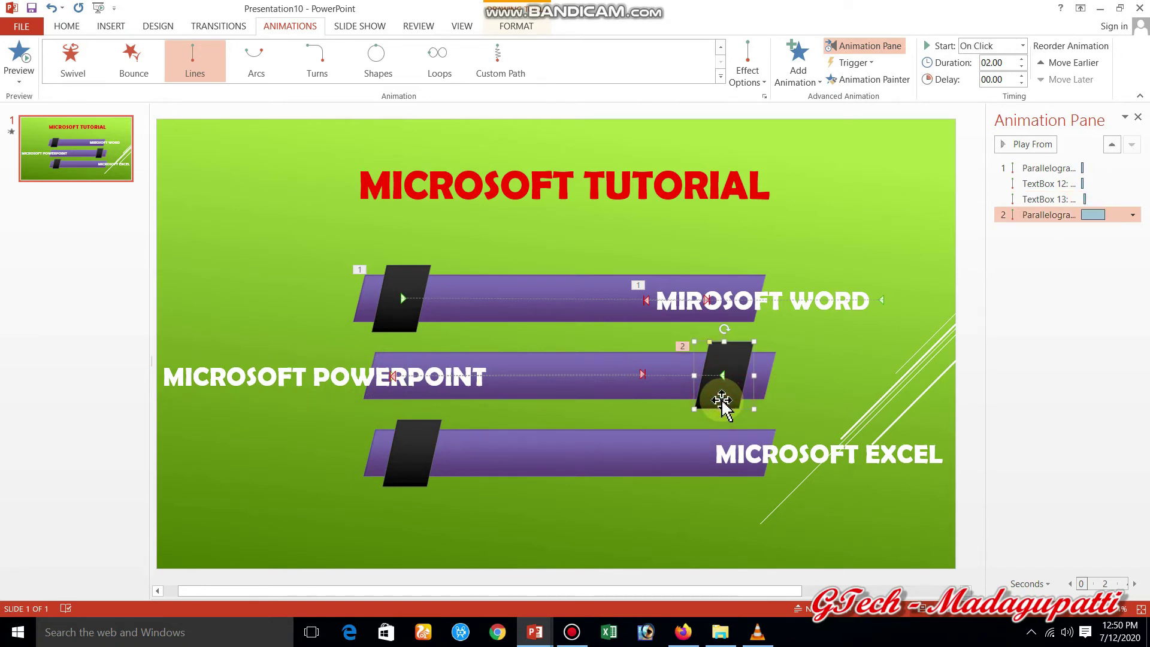
pyautogui.hotkey('ctrl', 'z')
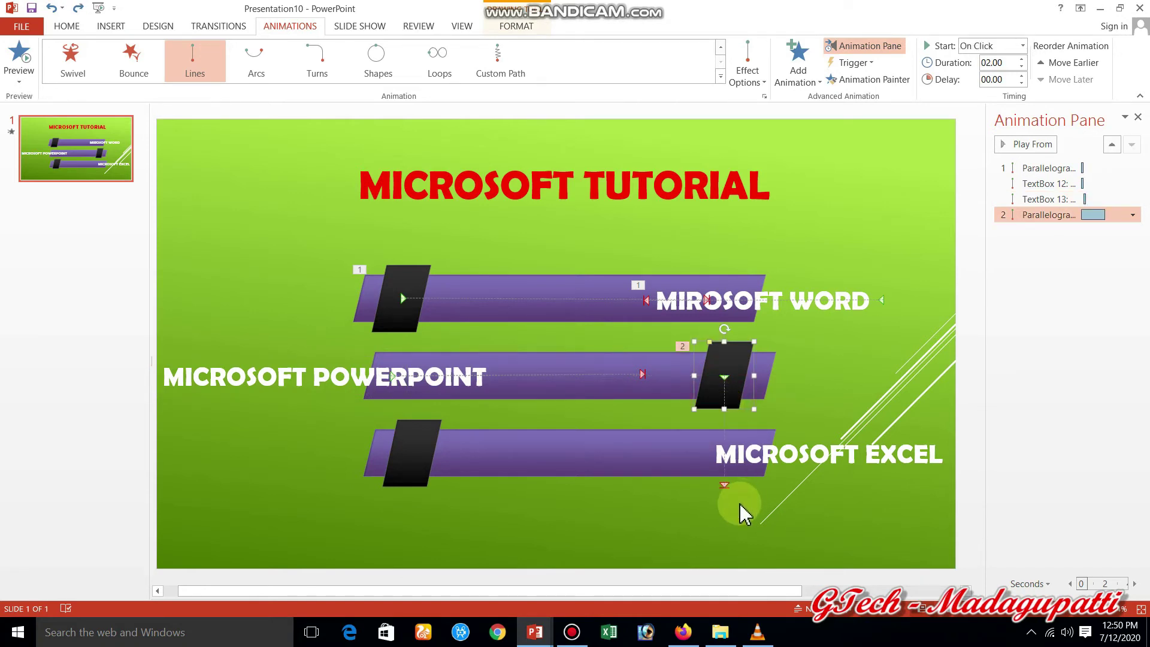
pyautogui.moveTo(726, 486); pyautogui.dragTo(419, 377)
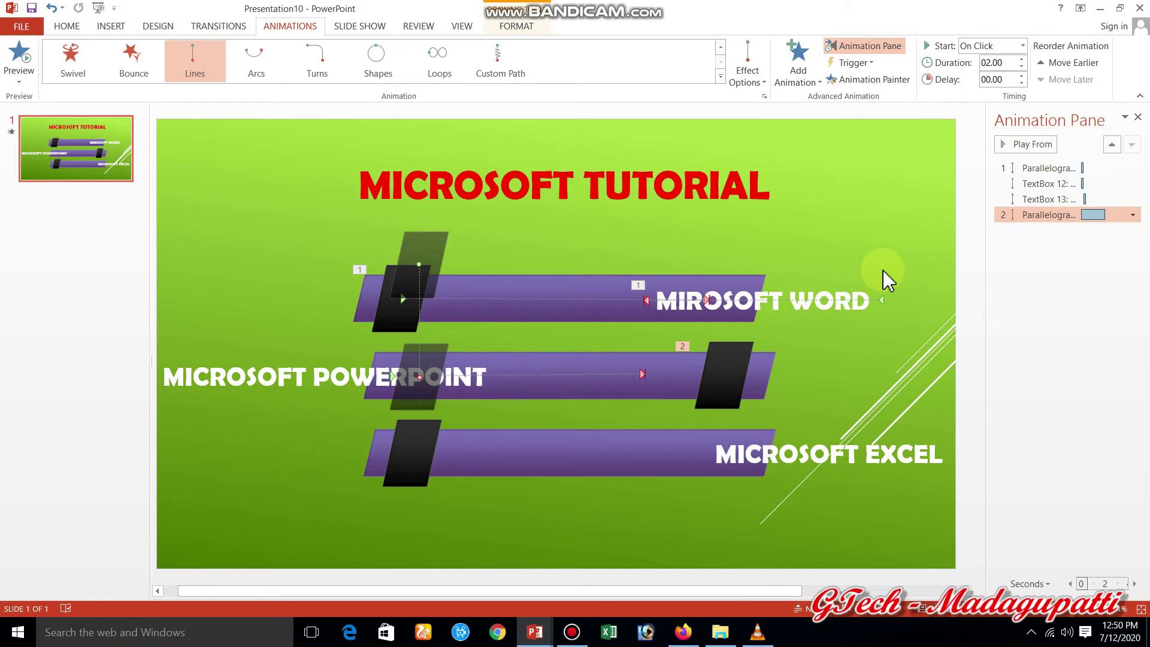
pyautogui.hotkey('ctrl', 'z')
pyautogui.click(878, 357)
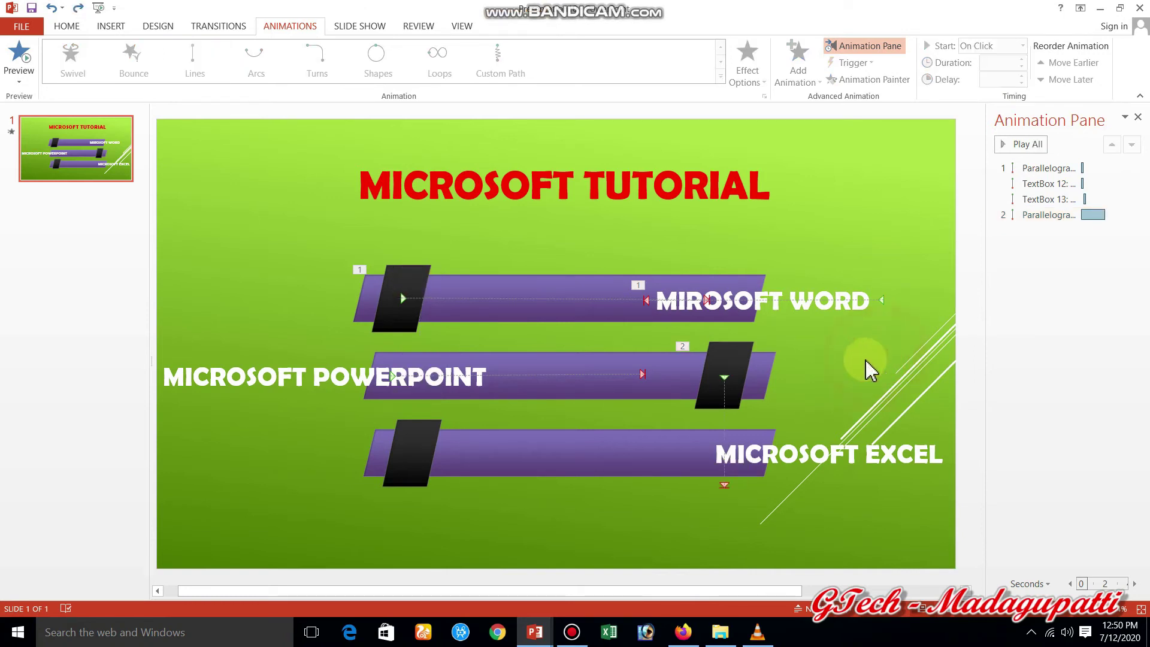
pyautogui.moveTo(725, 489); pyautogui.dragTo(412, 377)
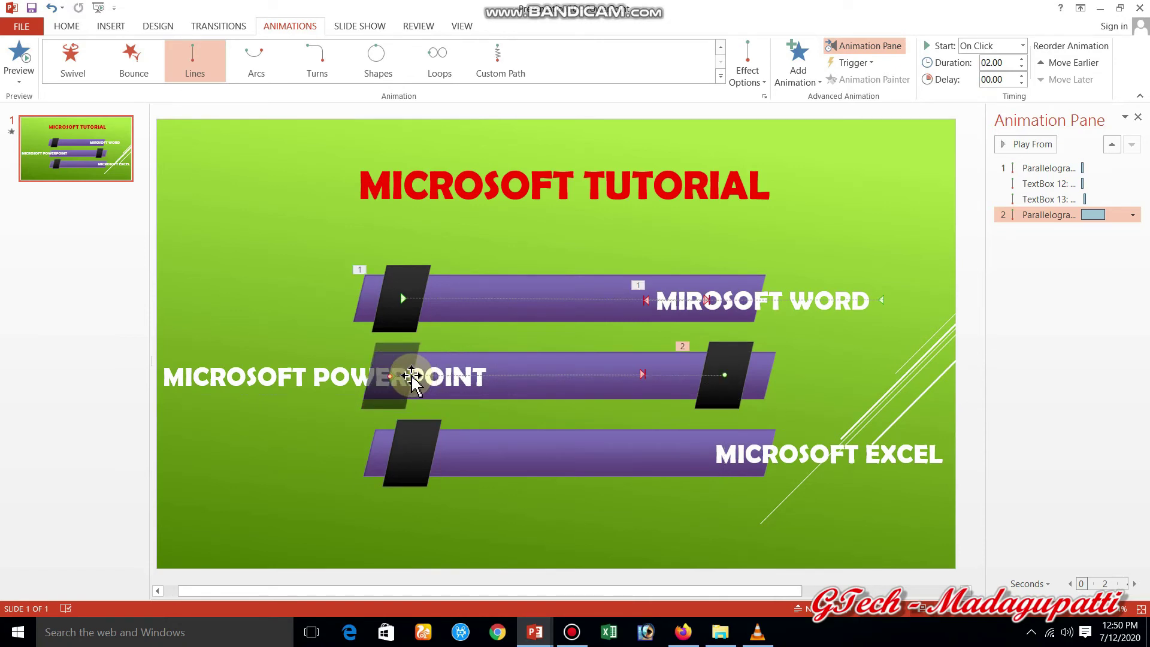
# Step: Set the middle tab's animation to start After Previous with a .20 second duration
pyautogui.click(1023, 47)
pyautogui.click(1013, 89)
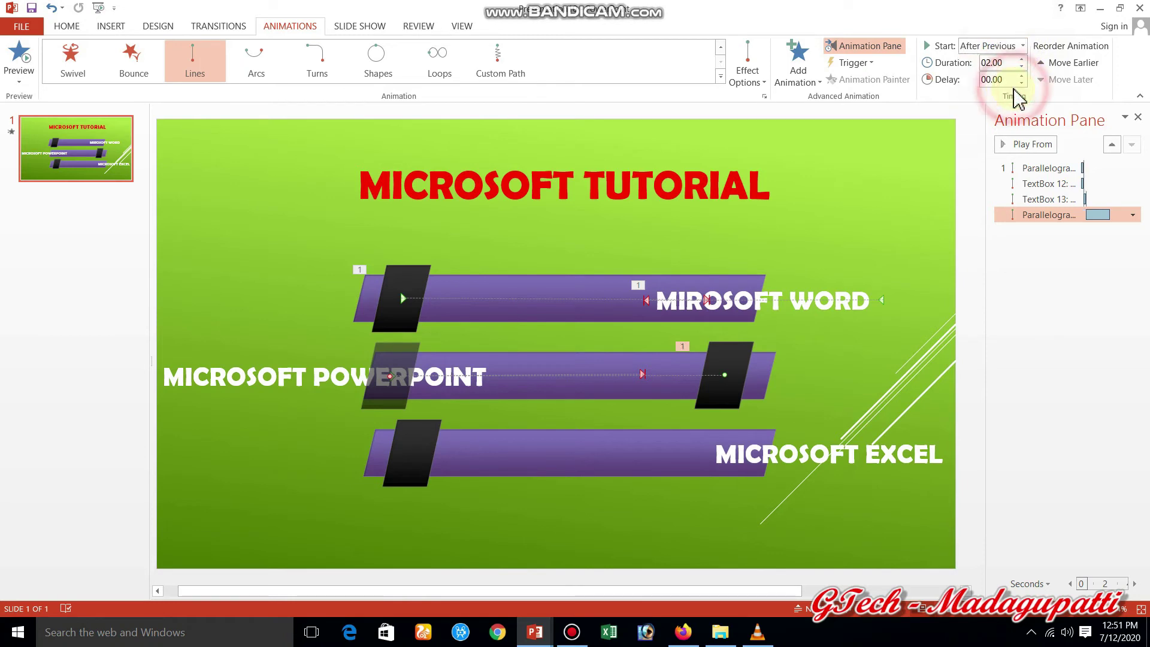
pyautogui.click(1006, 63)
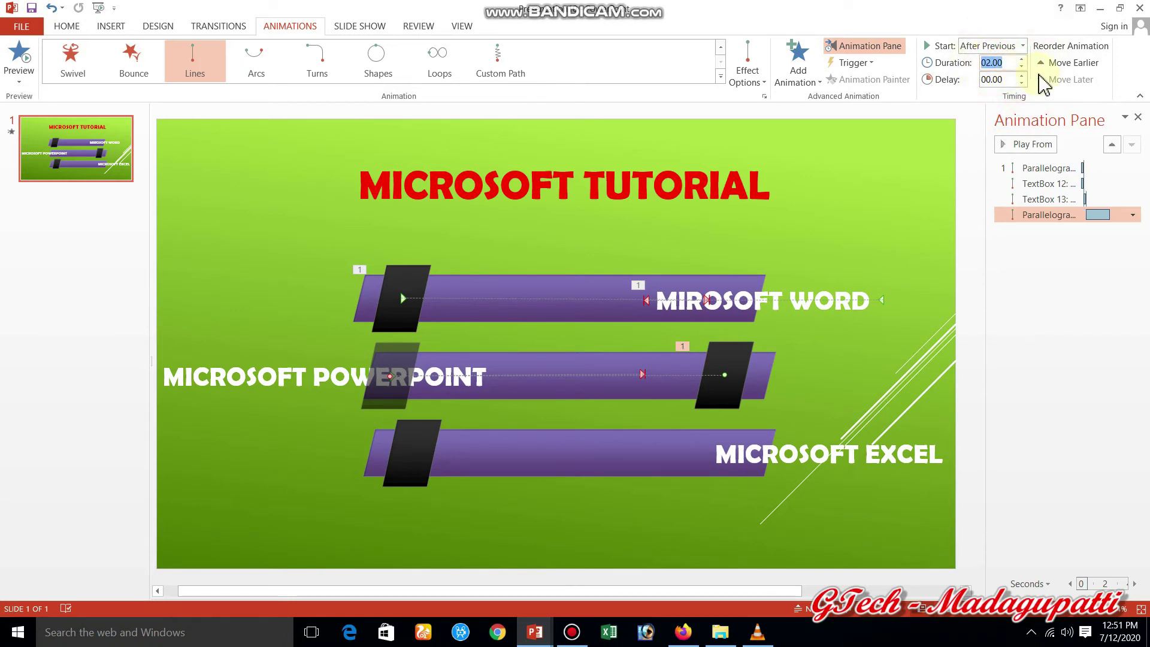
pyautogui.write('.20')
pyautogui.click(1052, 296)
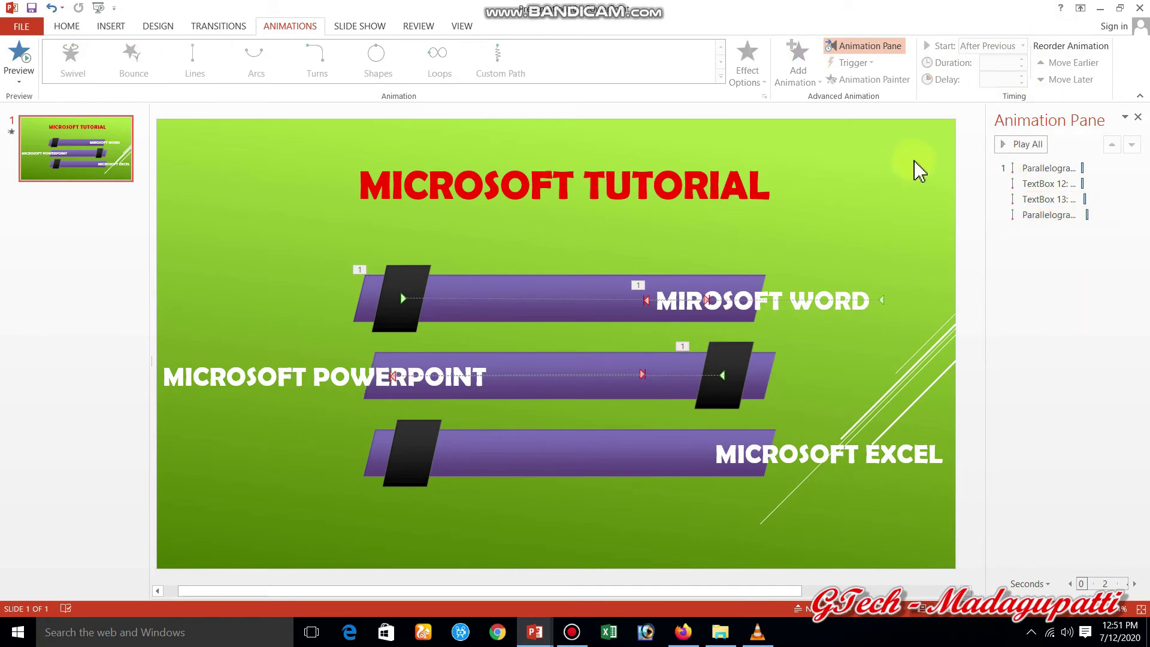
# Step: Preview the animations, then extend the middle tab's path end slightly to the right
pyautogui.click(1019, 165)
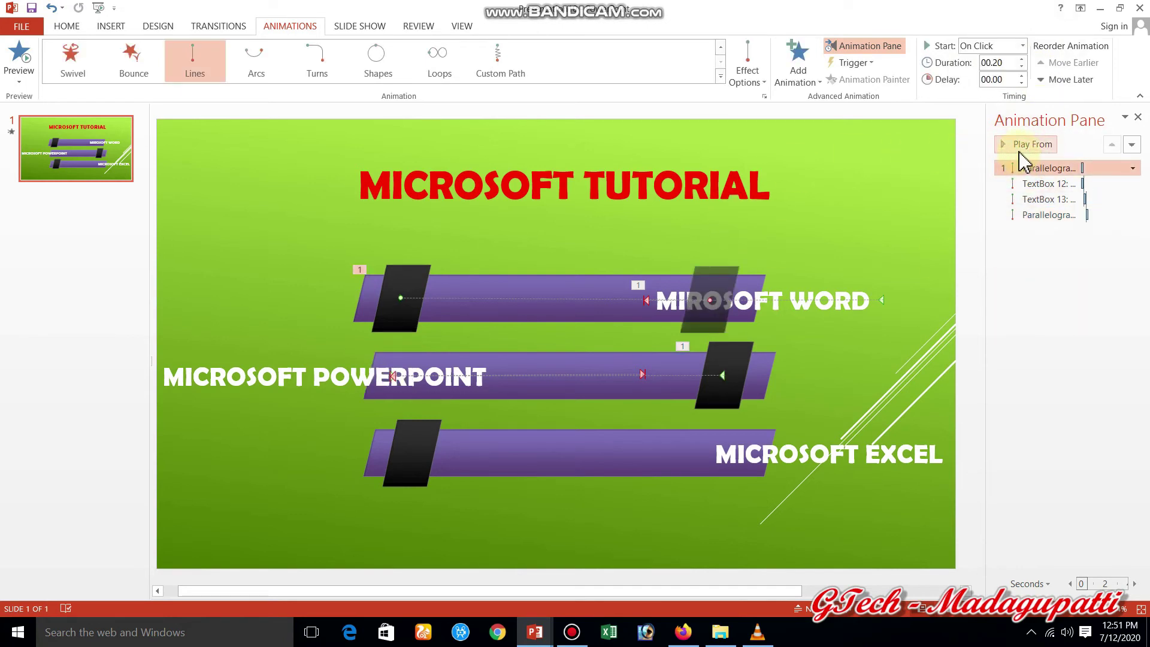
pyautogui.click(1021, 147)
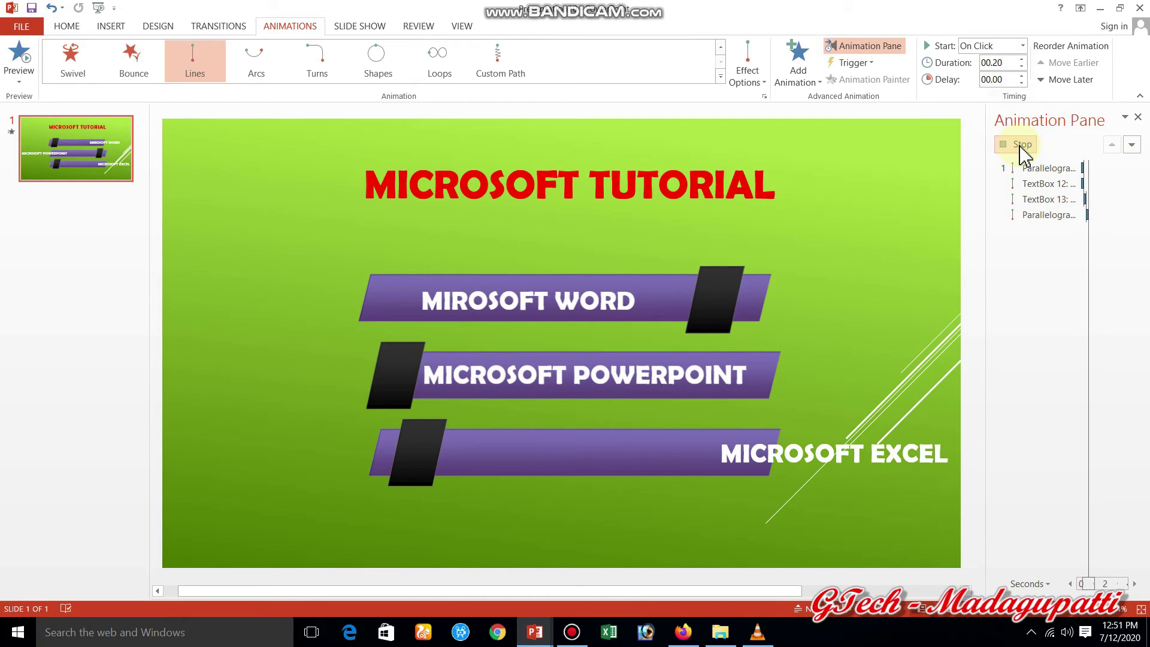
pyautogui.click(1026, 147)
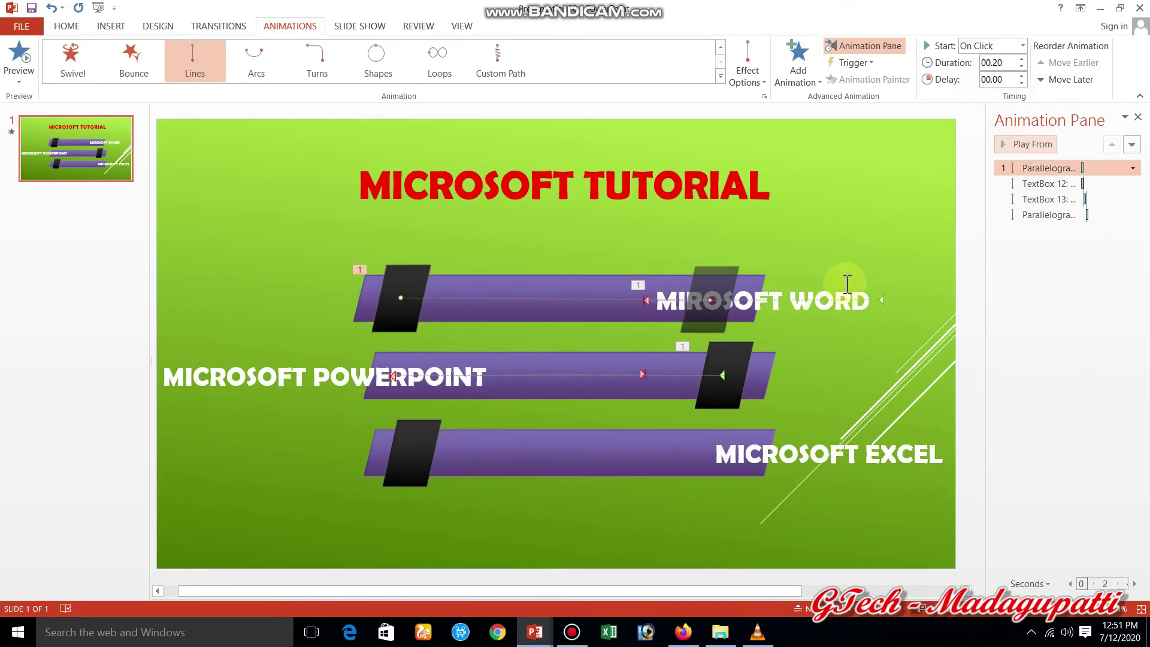
pyautogui.click(726, 372)
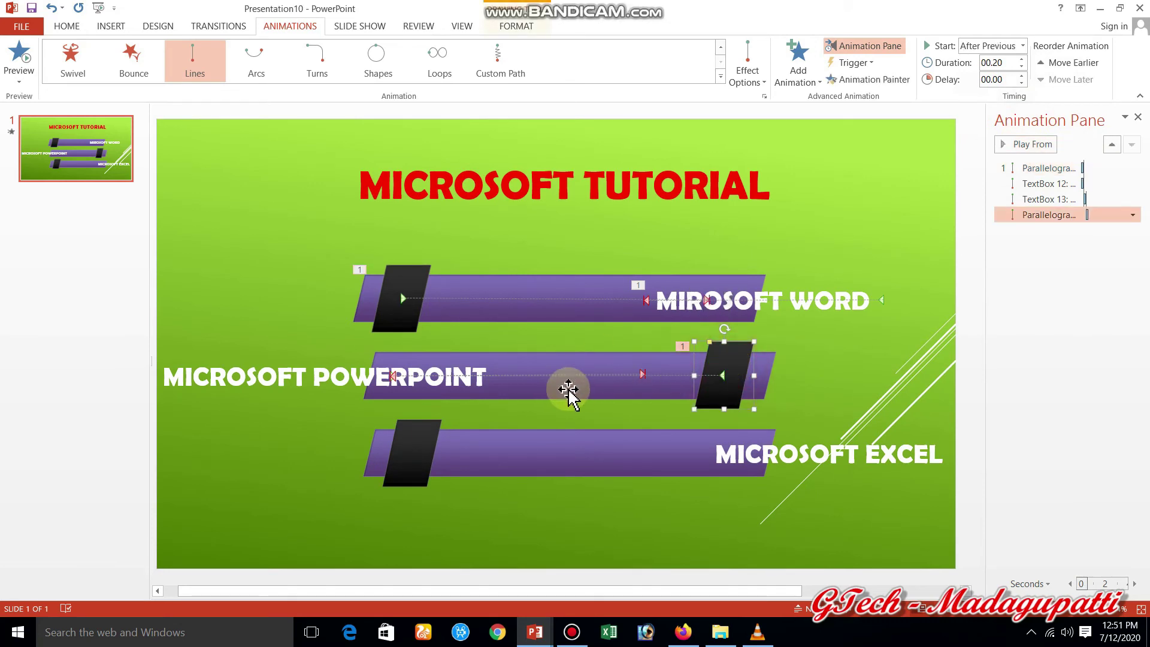
pyautogui.click(392, 376)
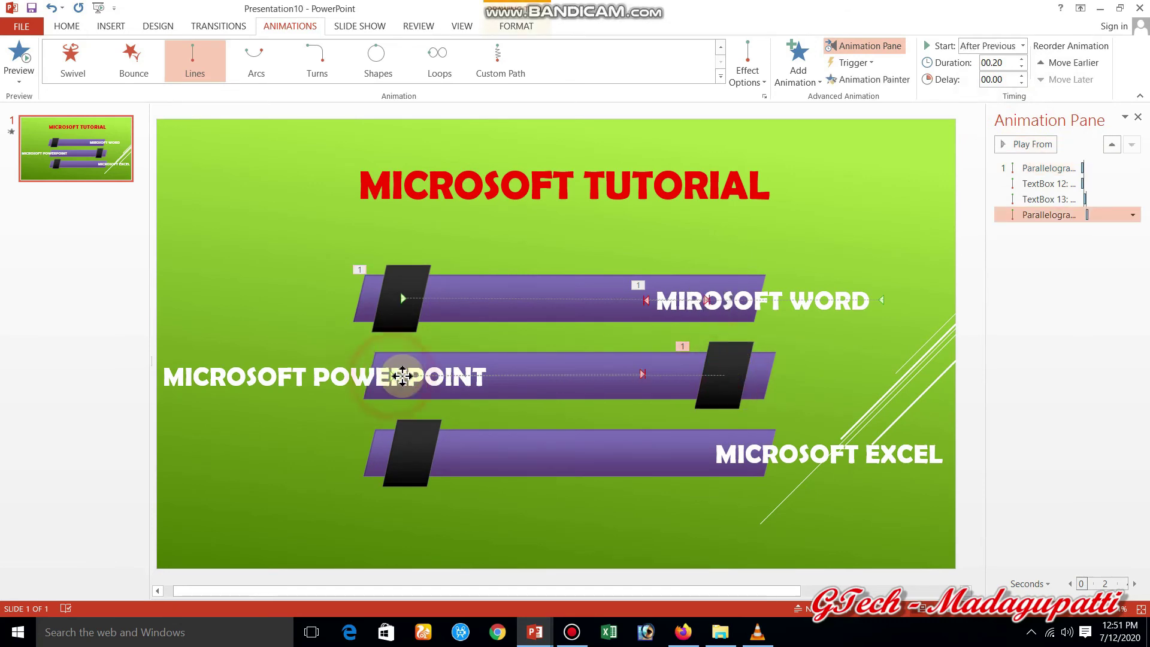
pyautogui.moveTo(391, 374); pyautogui.dragTo(428, 376)
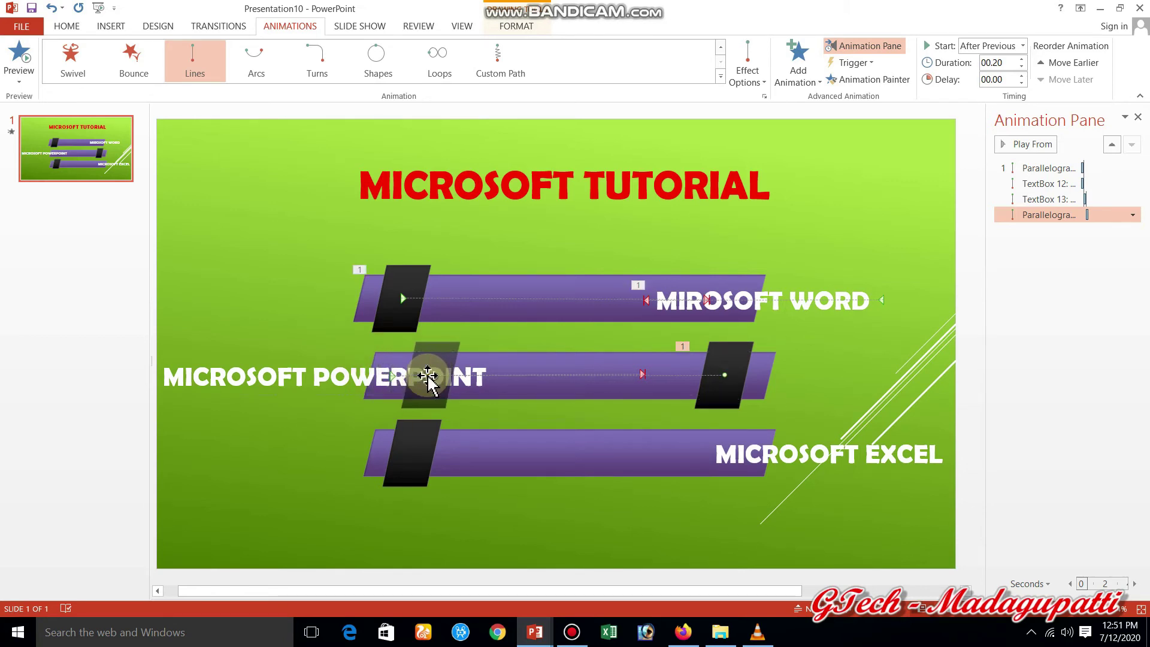
# Step: Preview again and reposition the middle black tab at its bar's right end
pyautogui.click(425, 375)
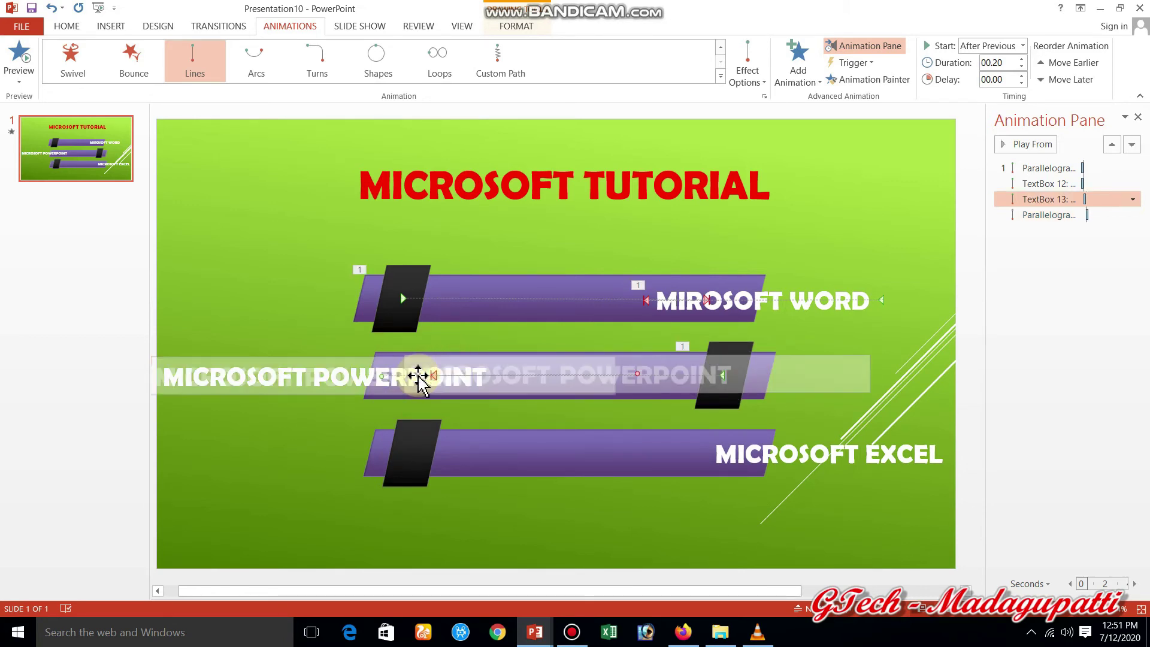
pyautogui.click(1006, 145)
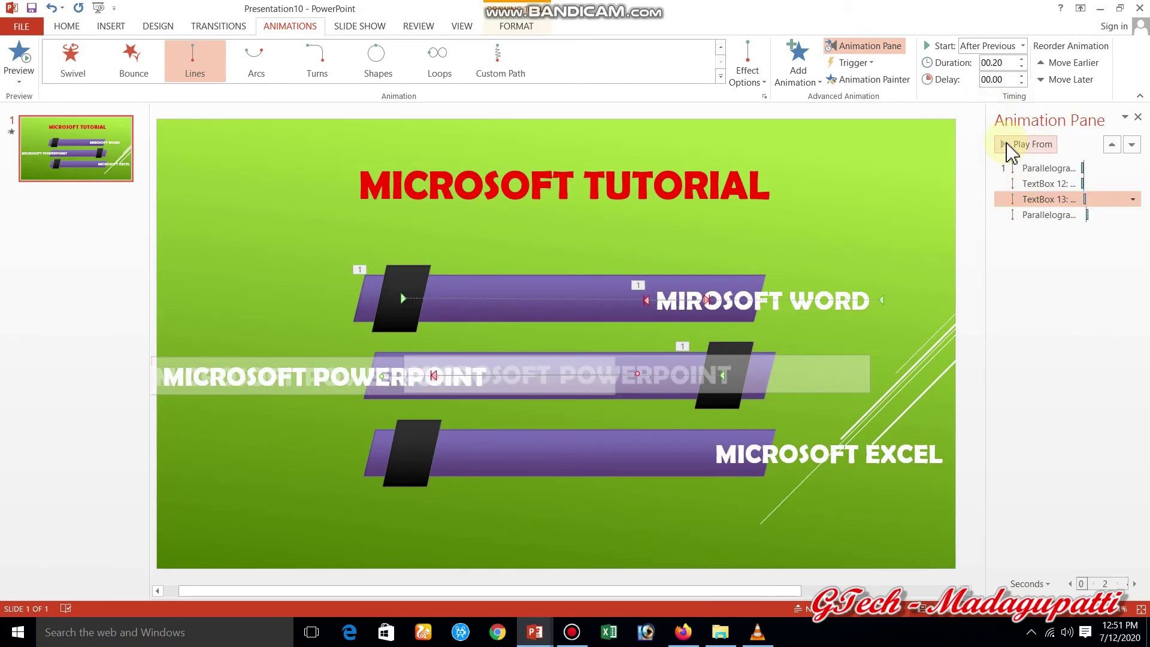
pyautogui.click(1007, 145)
pyautogui.click(707, 407)
pyautogui.moveTo(432, 376); pyautogui.dragTo(411, 376)
pyautogui.moveTo(705, 376); pyautogui.dragTo(726, 377)
pyautogui.click(853, 381)
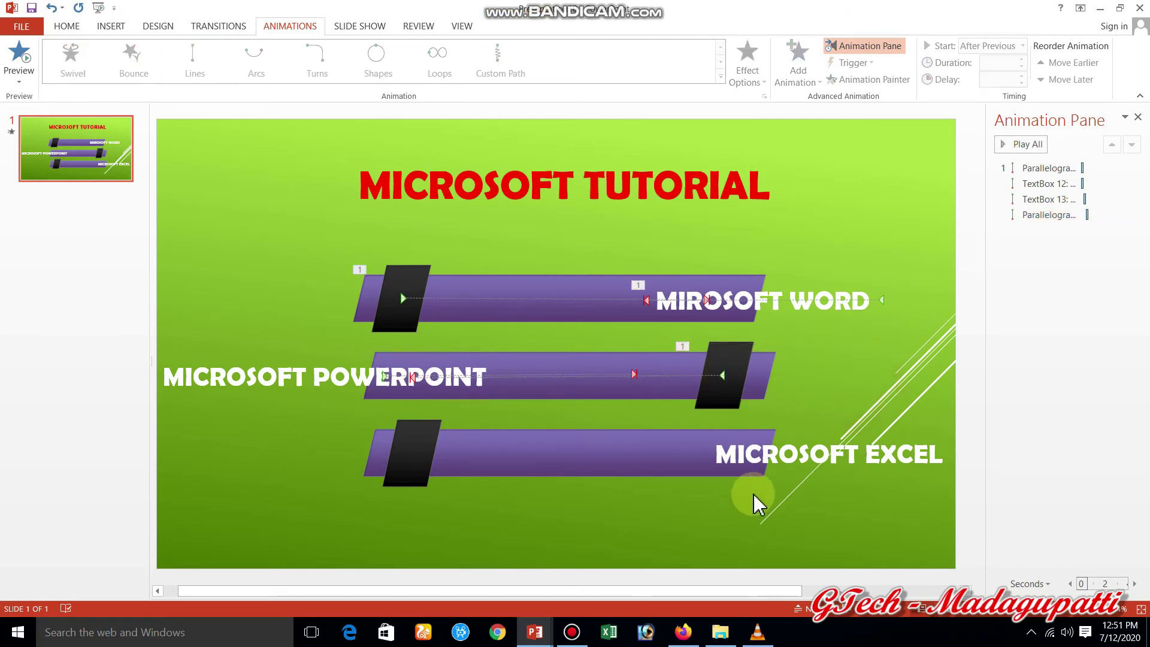
pyautogui.click(752, 453)
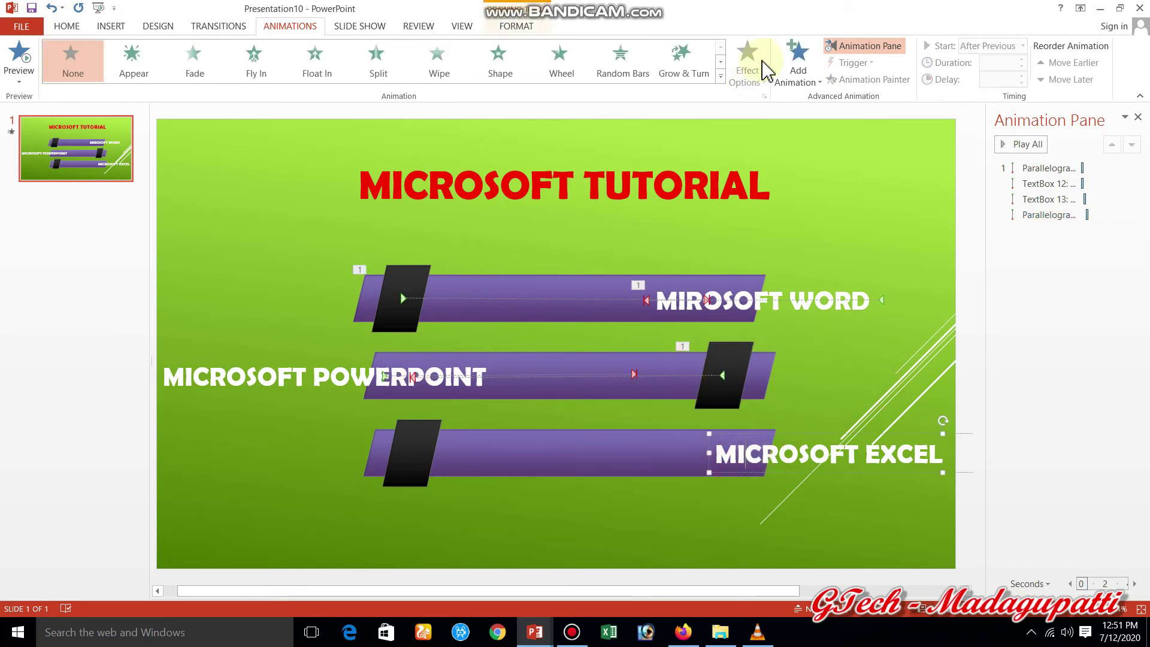
# Step: Add a Lines motion path to the EXCEL label, starting After Previous with 00.20 duration
pyautogui.click(795, 55)
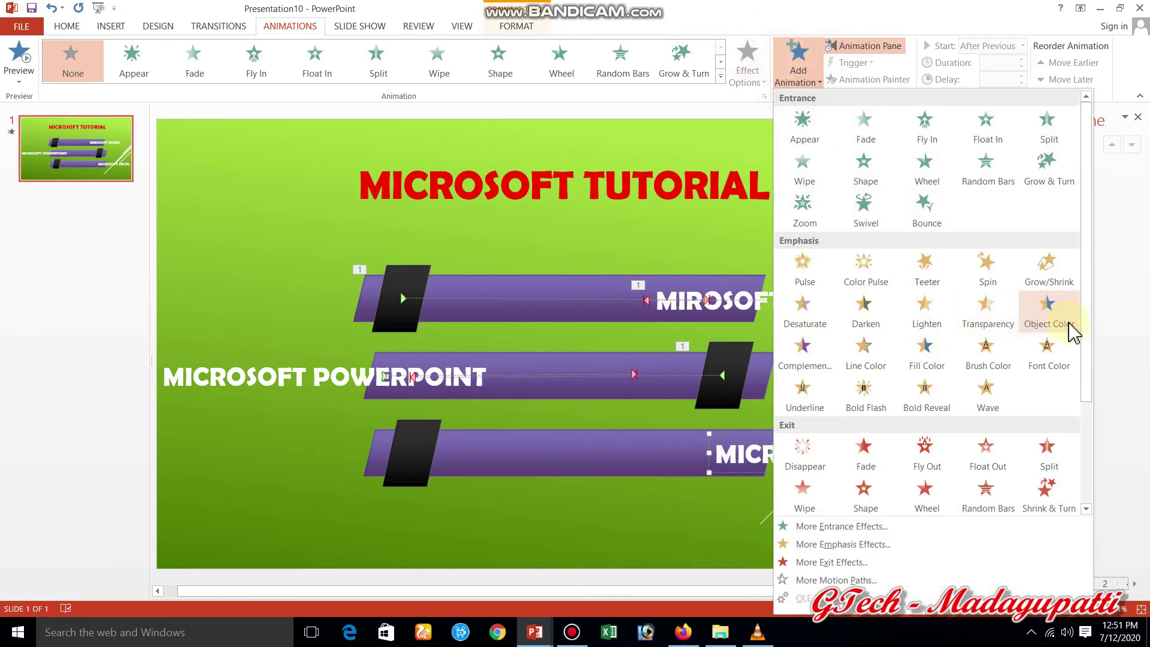
pyautogui.scroll(-5, 1087, 359)
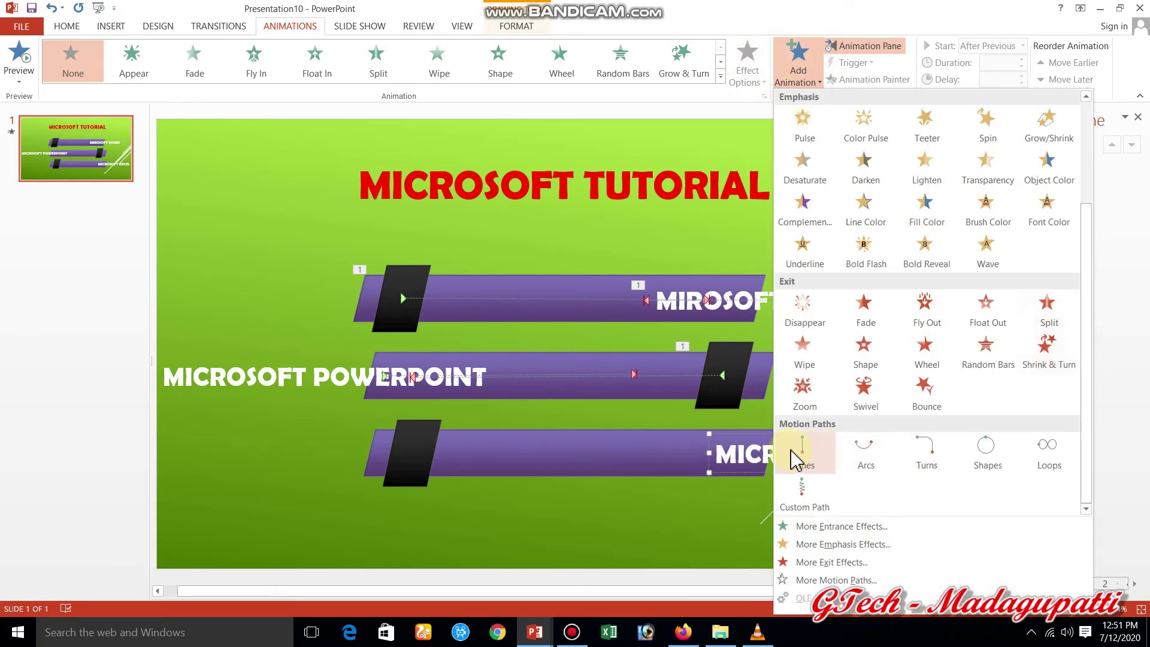
pyautogui.click(795, 454)
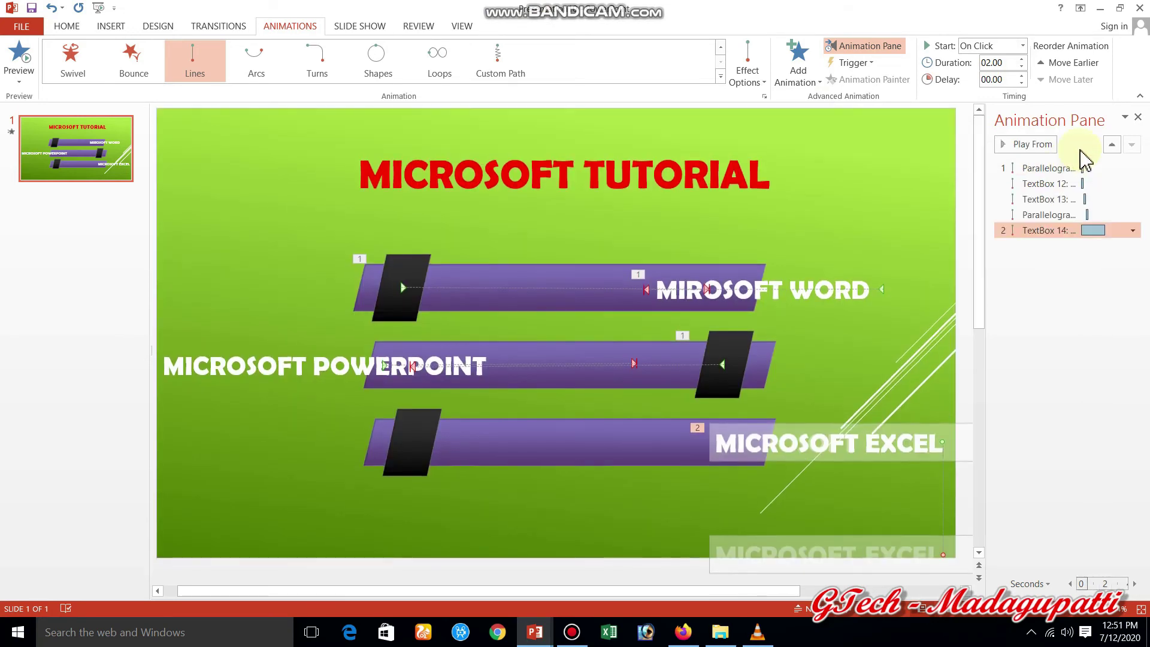
pyautogui.click(1022, 46)
pyautogui.click(988, 85)
pyautogui.click(1001, 63)
pyautogui.press('Home')
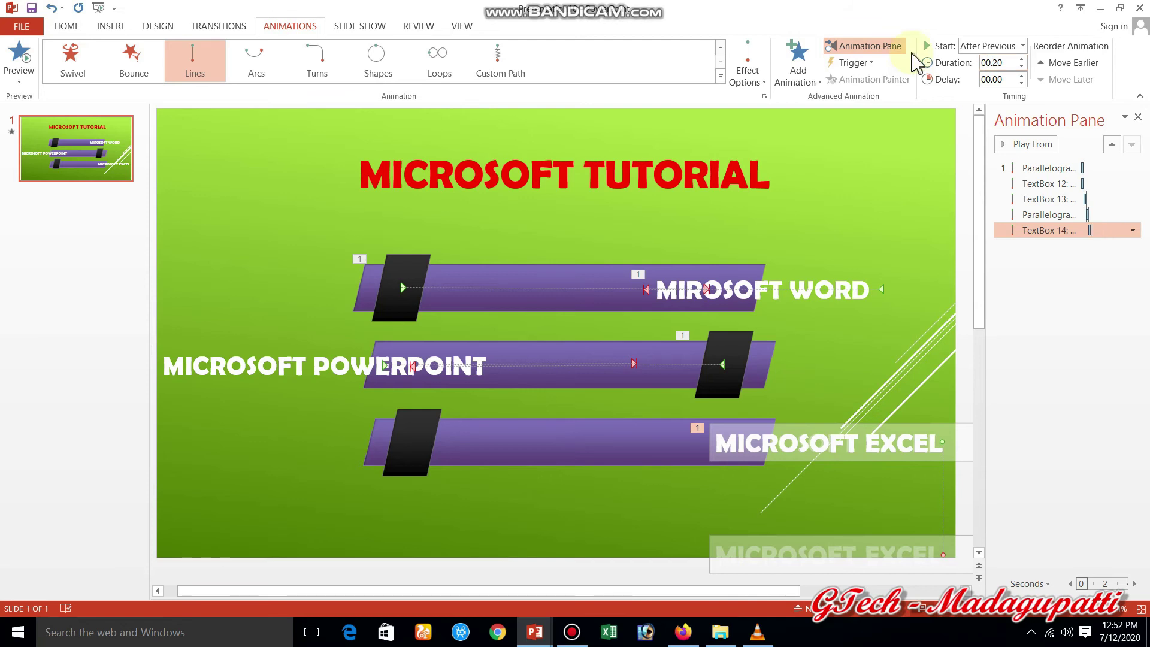
pyautogui.click(425, 416)
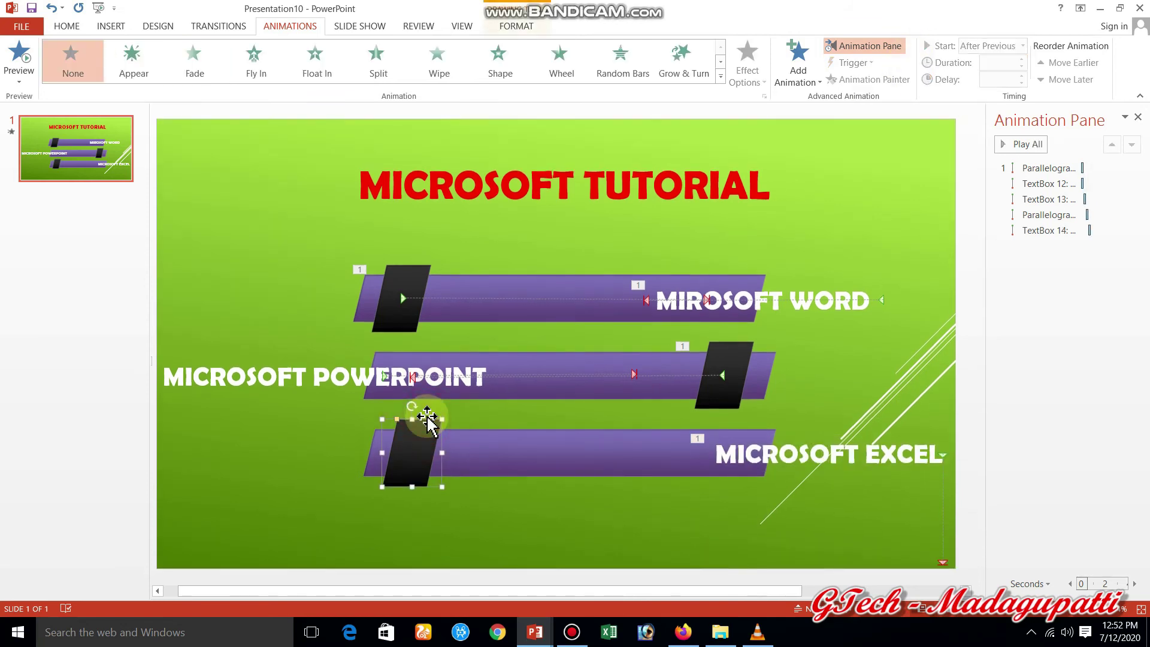
# Step: Give the bottom tab a Lines path stretched right along its bar, After Previous, 00.20, and preview
pyautogui.click(798, 57)
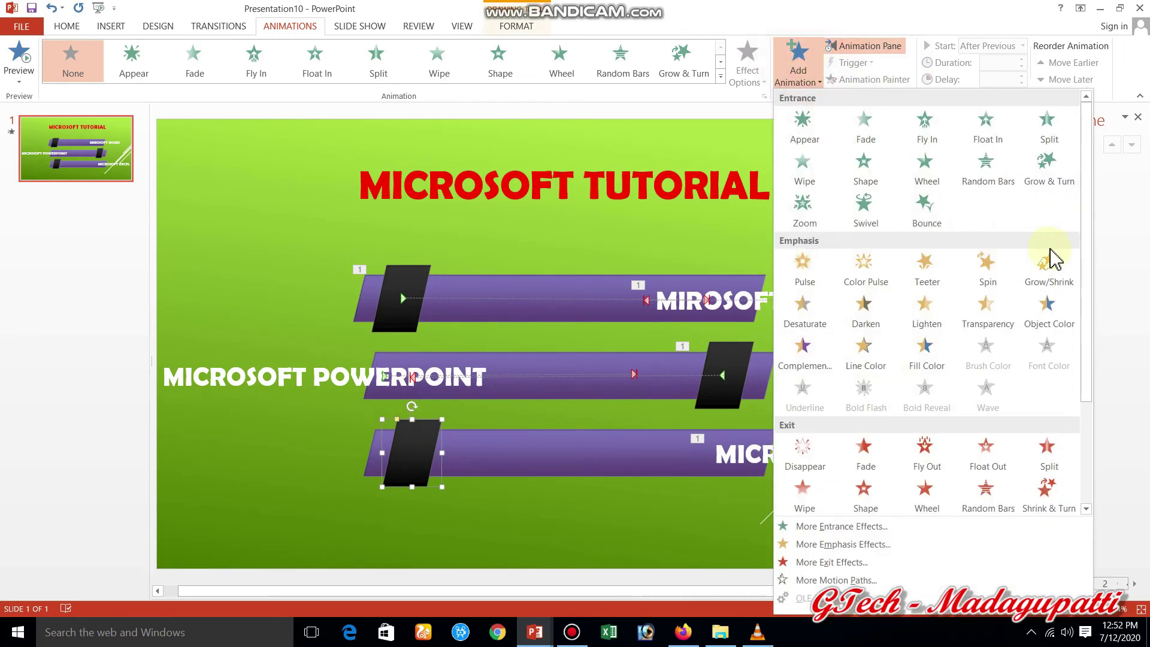
pyautogui.click(1093, 296)
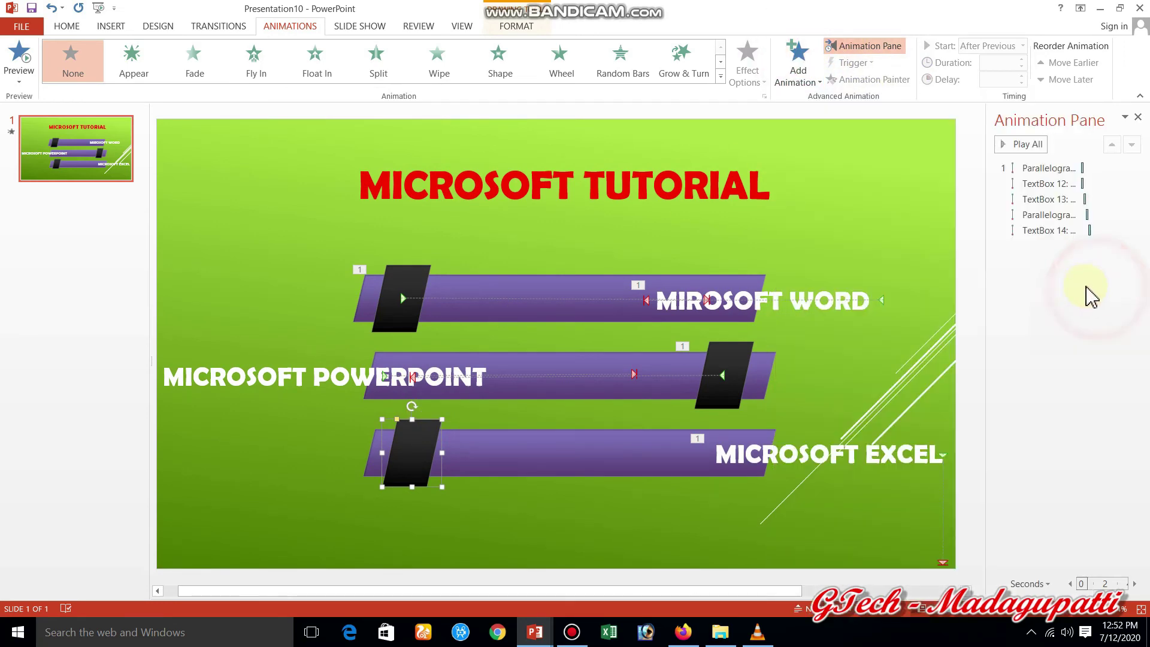
pyautogui.click(803, 78)
pyautogui.moveTo(1086, 282); pyautogui.dragTo(1086, 432)
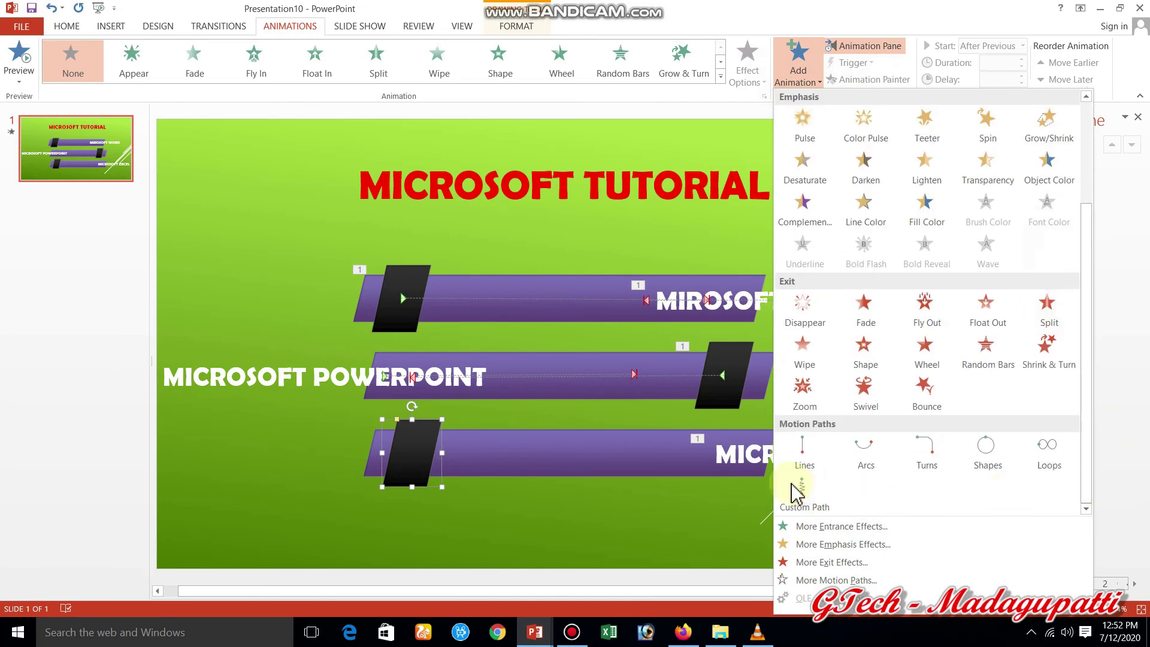
pyautogui.click(803, 465)
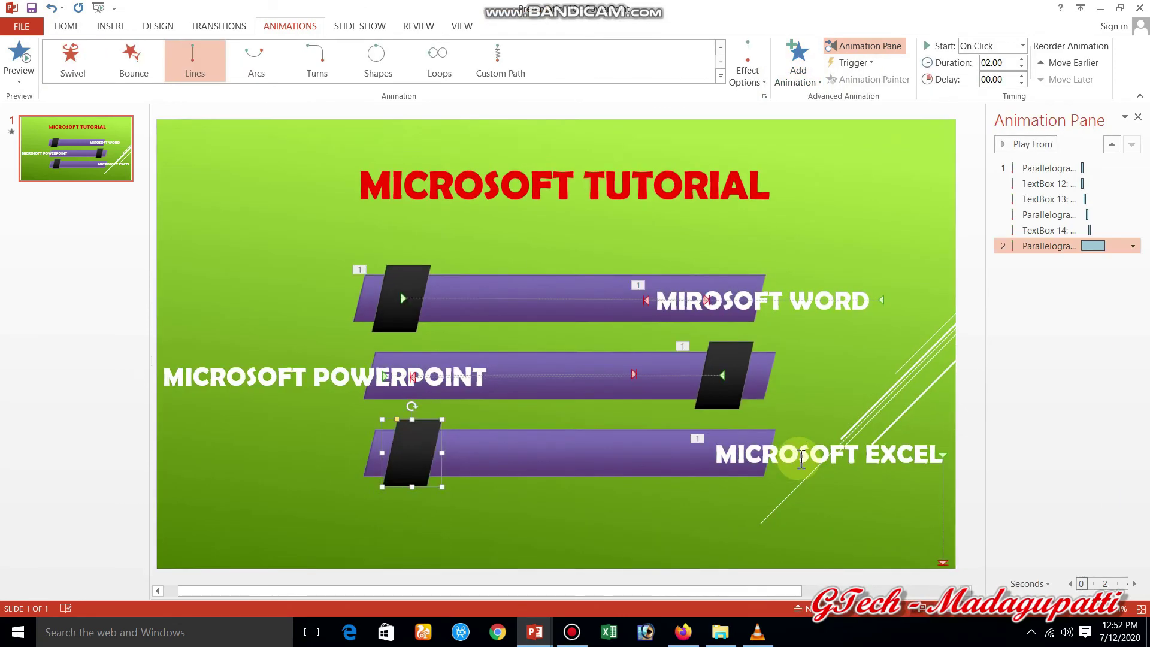
pyautogui.moveTo(411, 555); pyautogui.dragTo(723, 444)
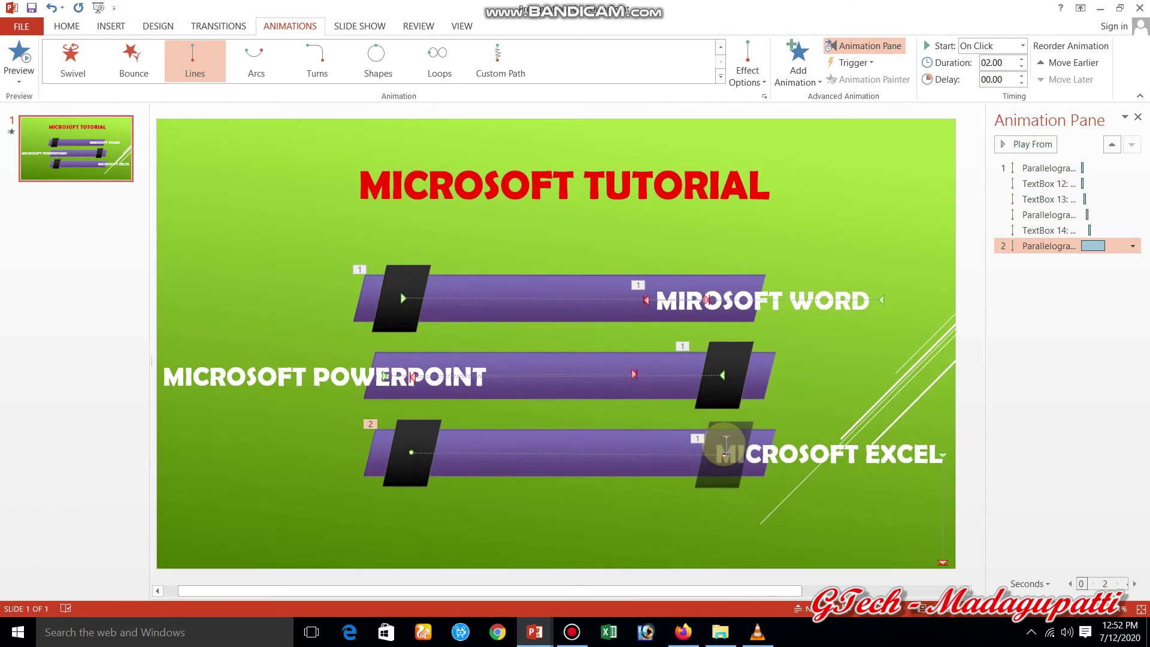
pyautogui.click(1022, 45)
pyautogui.click(986, 91)
pyautogui.click(1005, 62)
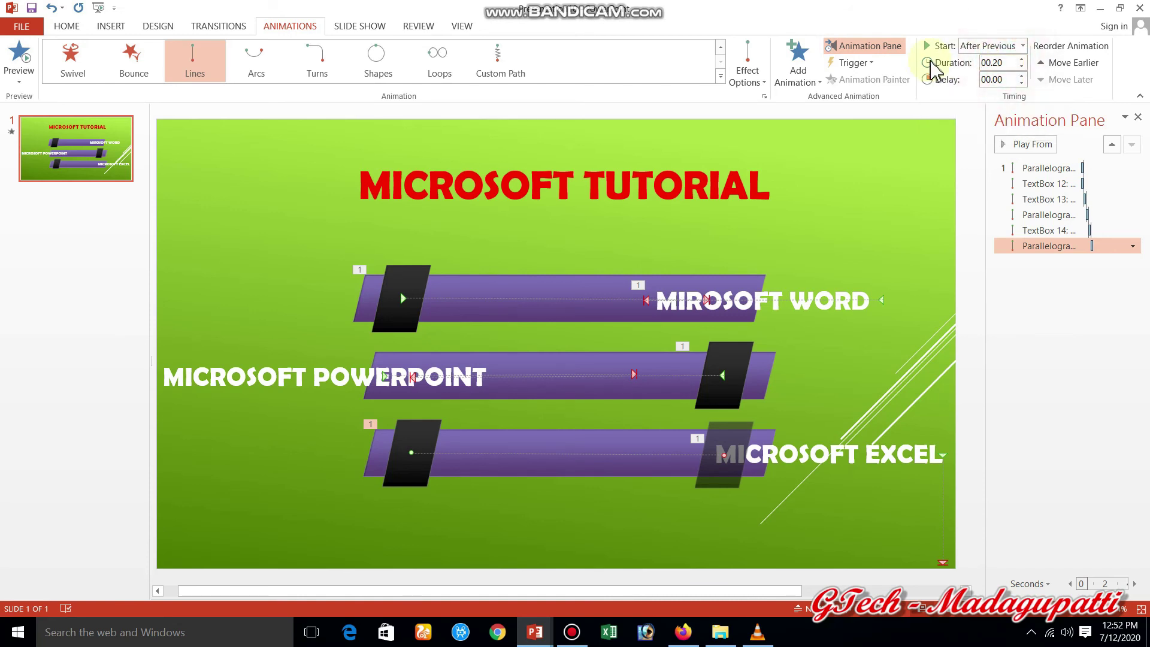
pyautogui.click(825, 394)
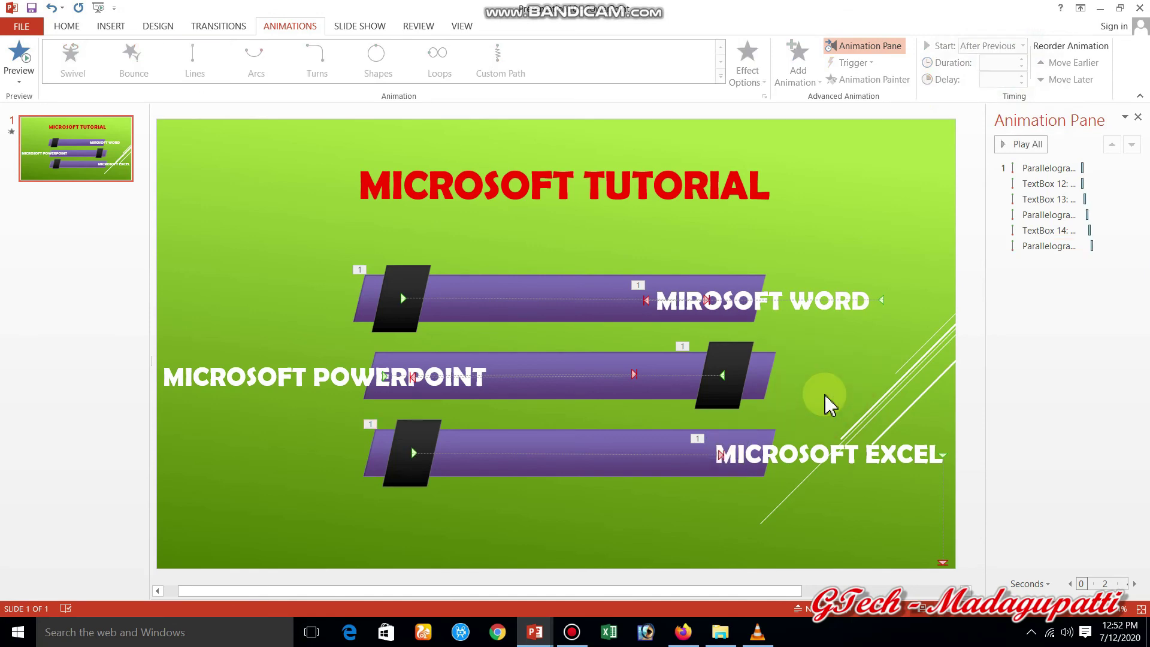
pyautogui.click(1009, 144)
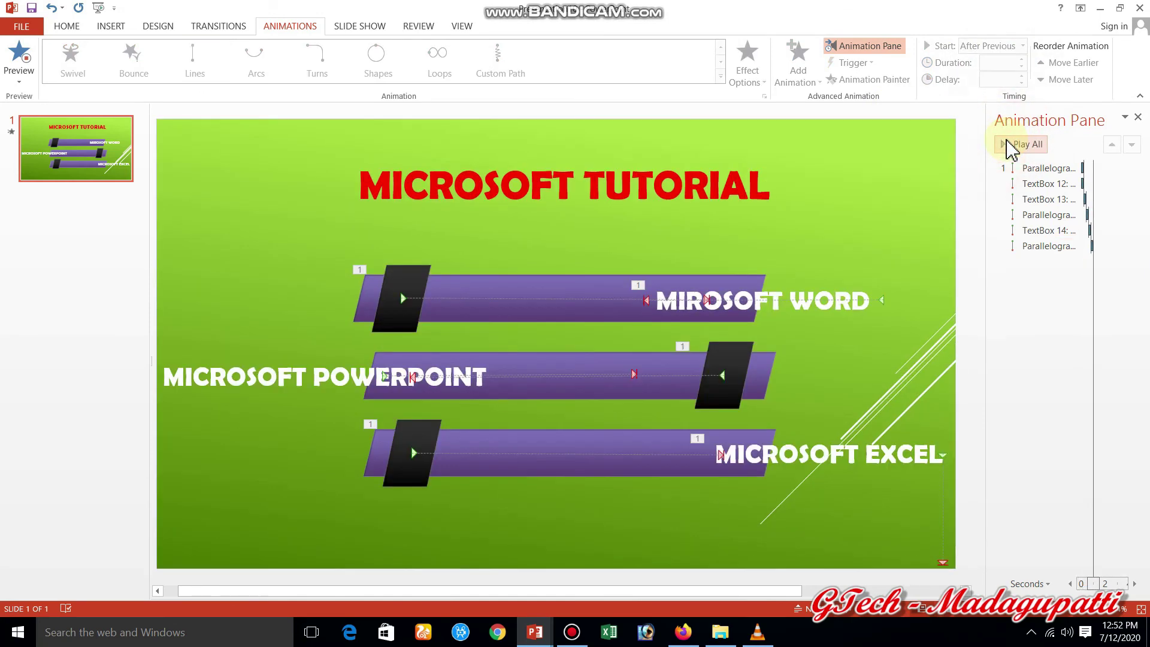
# Step: Drag the EXCEL label's motion path end up and left onto the bottom bar
pyautogui.click(858, 452)
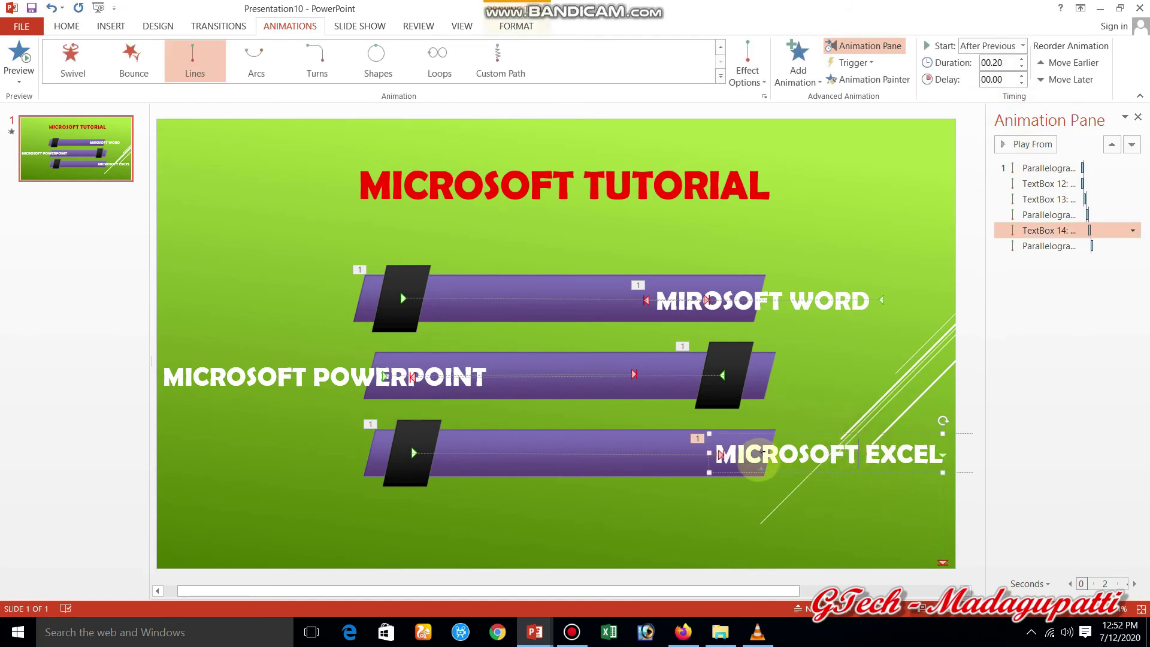
pyautogui.click(942, 567)
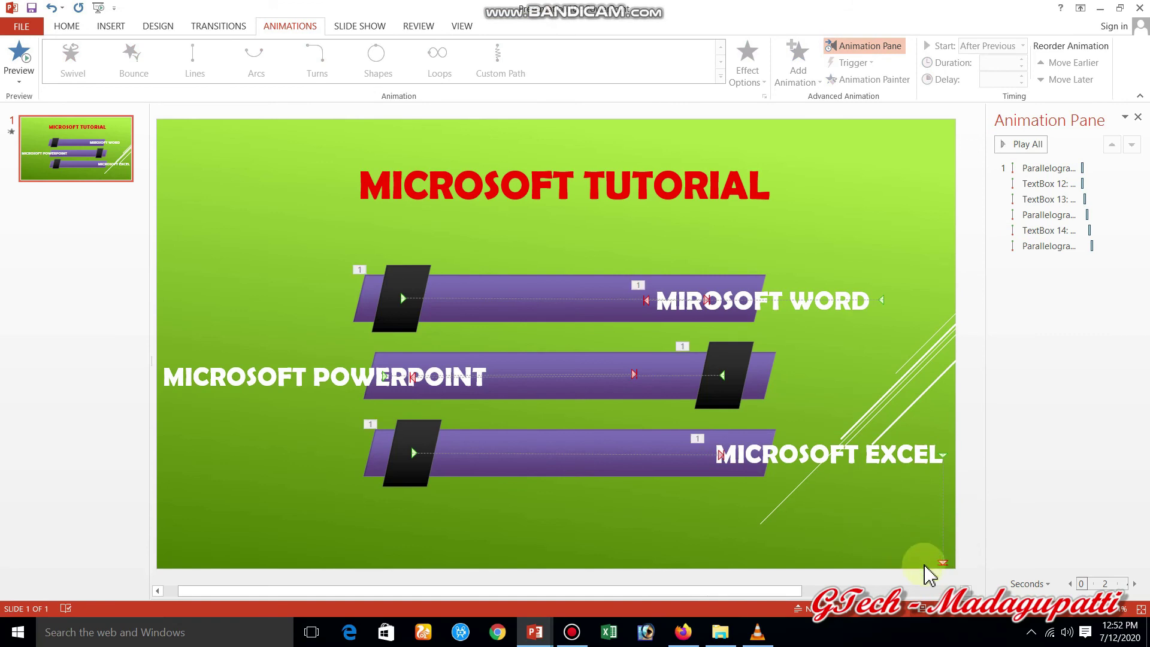
pyautogui.click(942, 564)
pyautogui.click(944, 565)
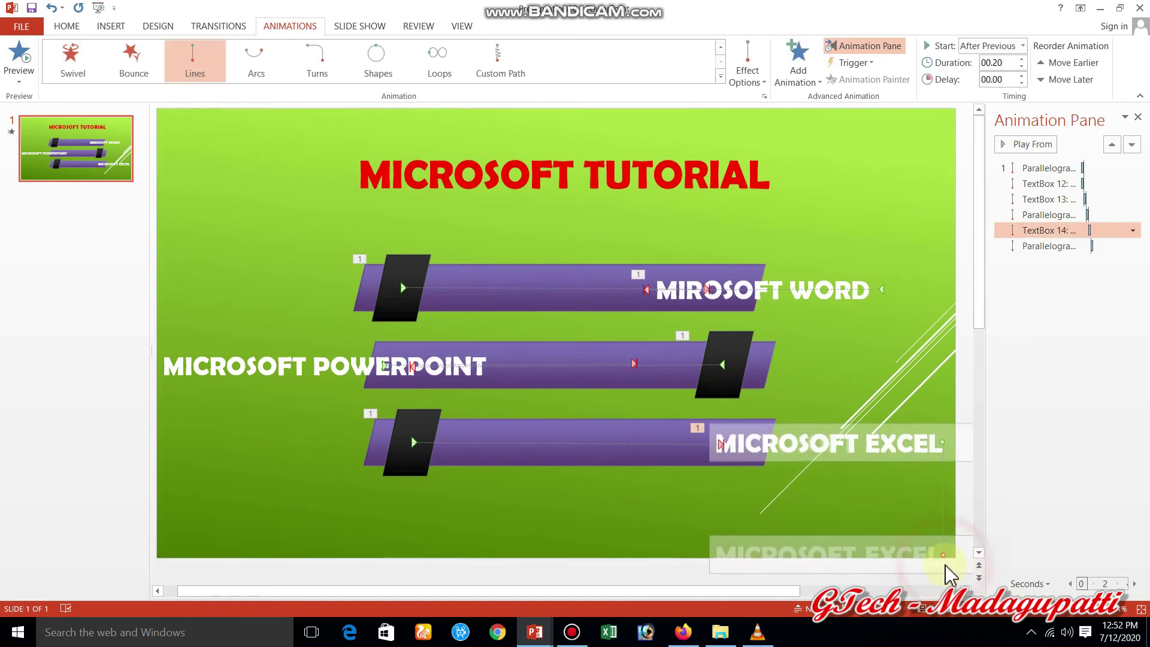
pyautogui.moveTo(942, 552); pyautogui.dragTo(656, 442)
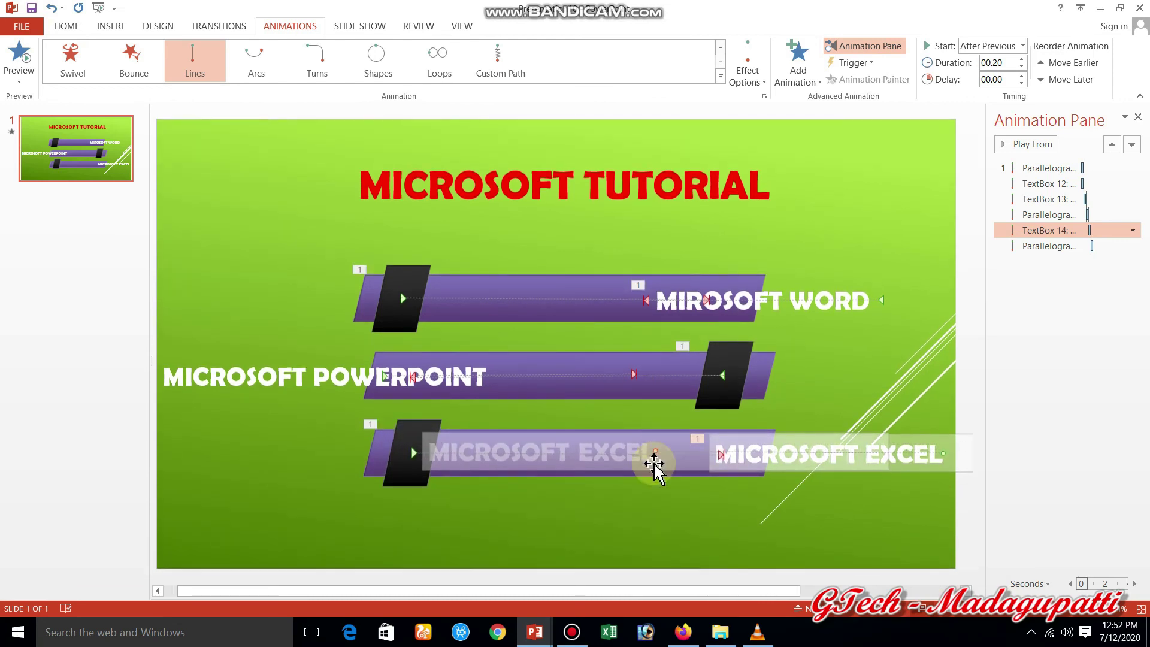
pyautogui.click(654, 493)
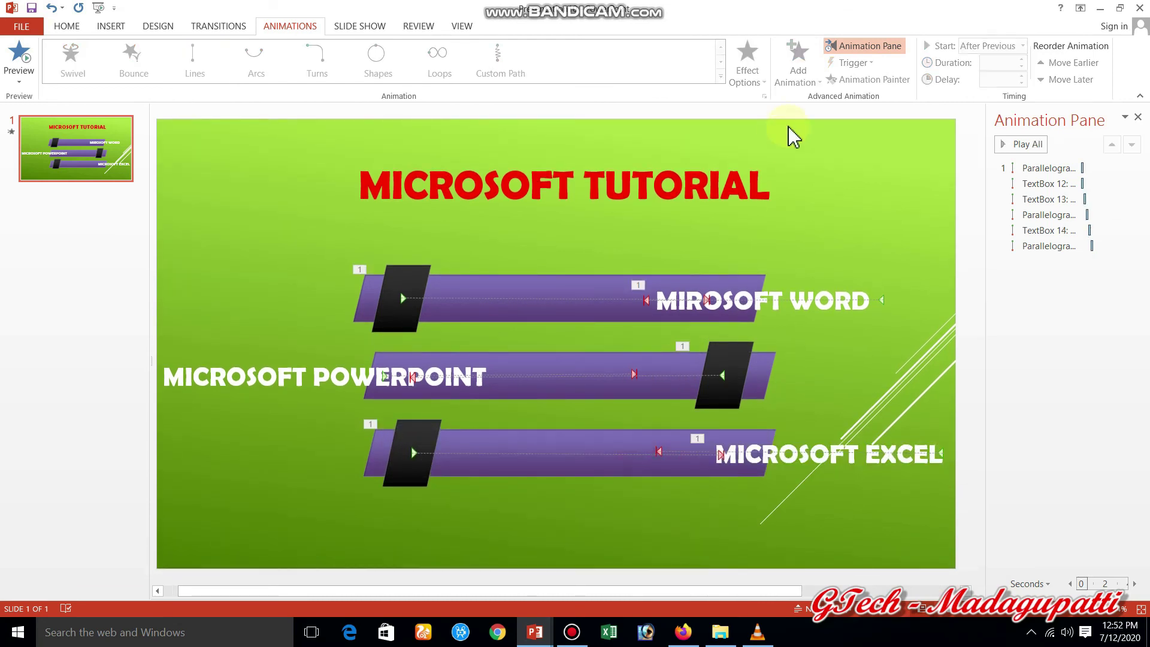
# Step: Play All to preview the complete slide animation
pyautogui.click(1023, 145)
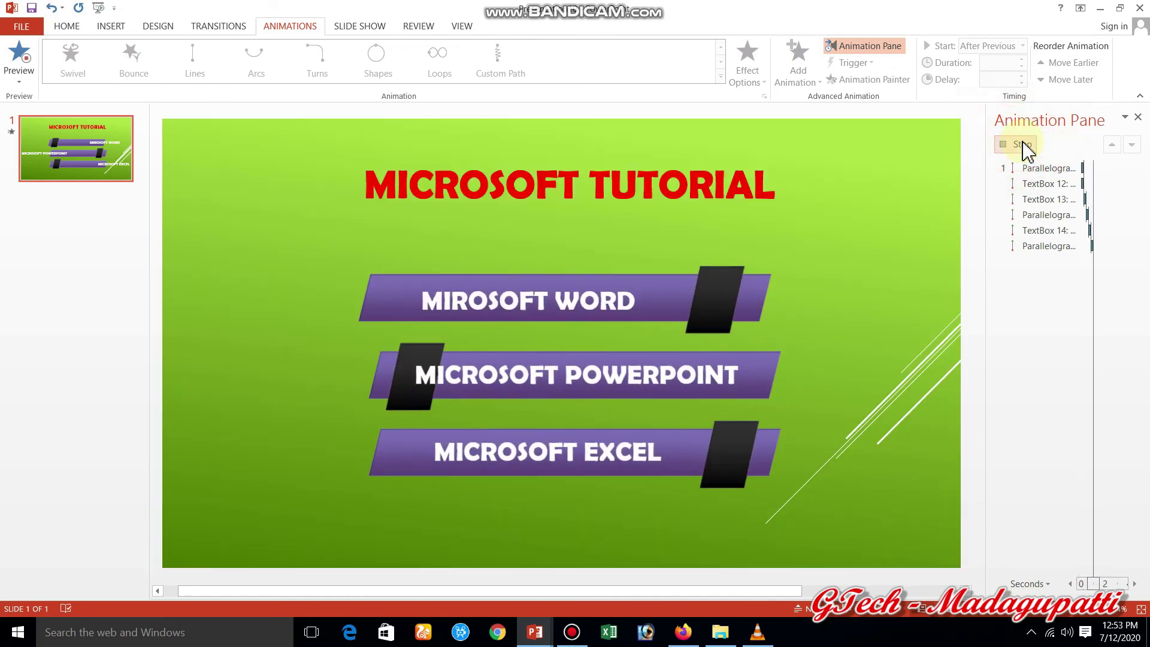